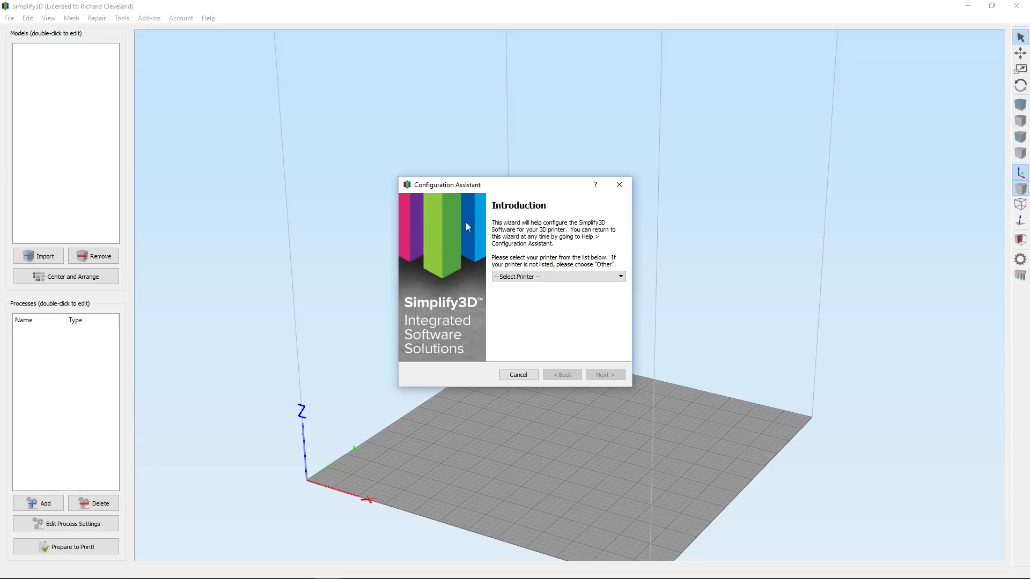
# Look through the Configuration Assistant's printer list down to the Other entry and cancel the assistant without choosing a printer
pyautogui.click(620, 276)
pyautogui.scroll(-10, 589, 299)
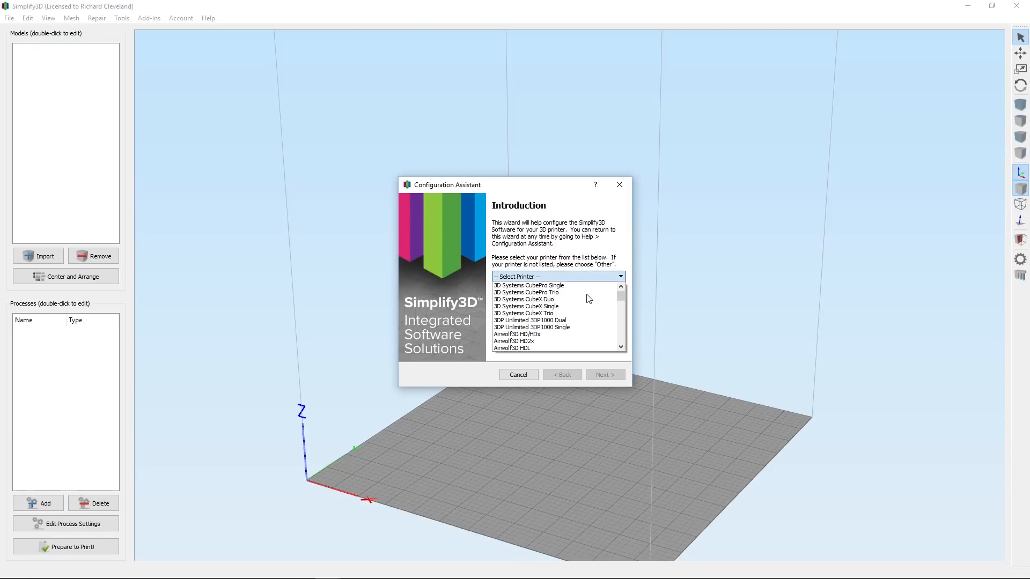
pyautogui.scroll(-7, 589, 298)
pyautogui.scroll(-2, 589, 299)
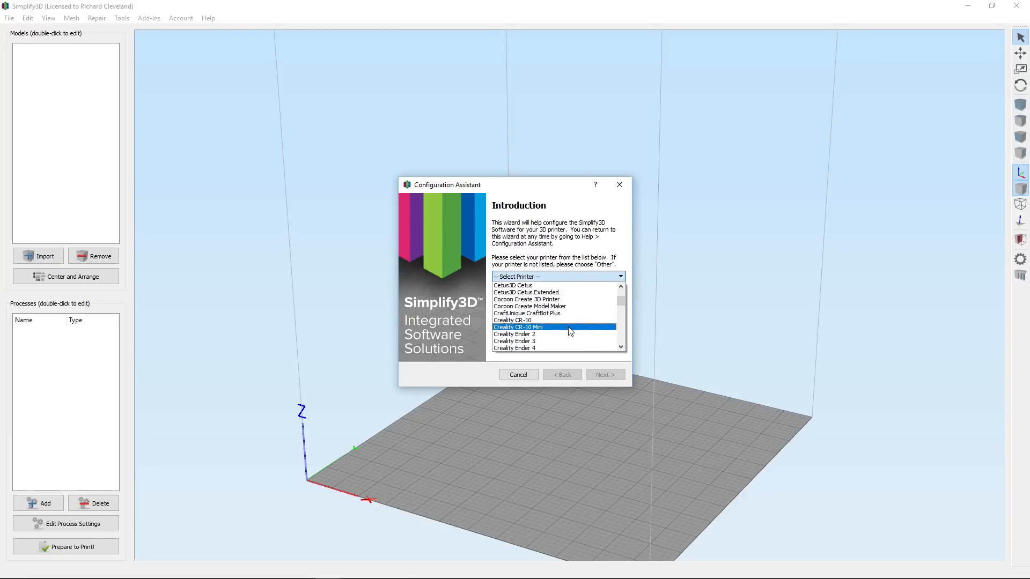
pyautogui.scroll(-1, 570, 331)
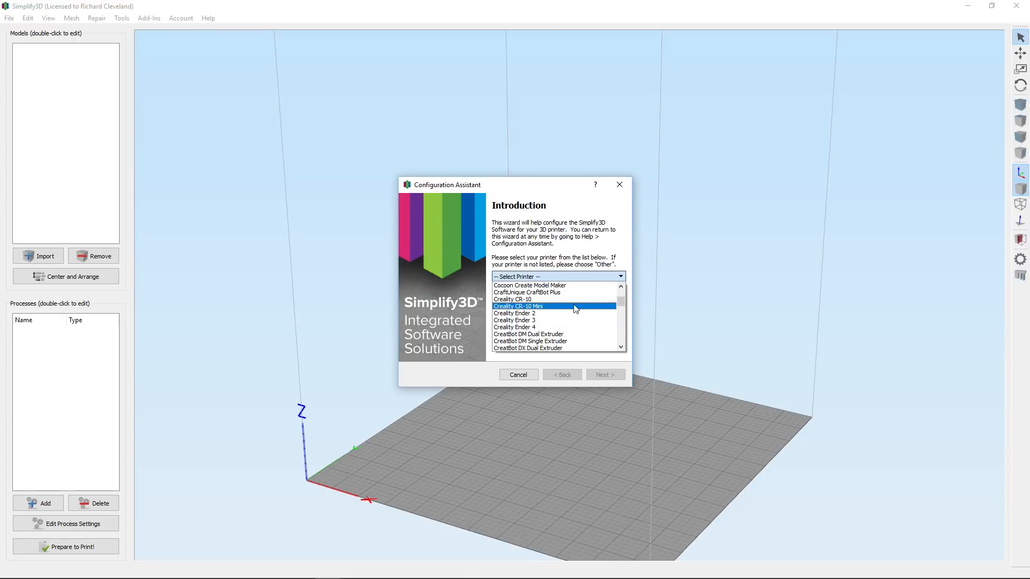
pyautogui.scroll(-2, 588, 326)
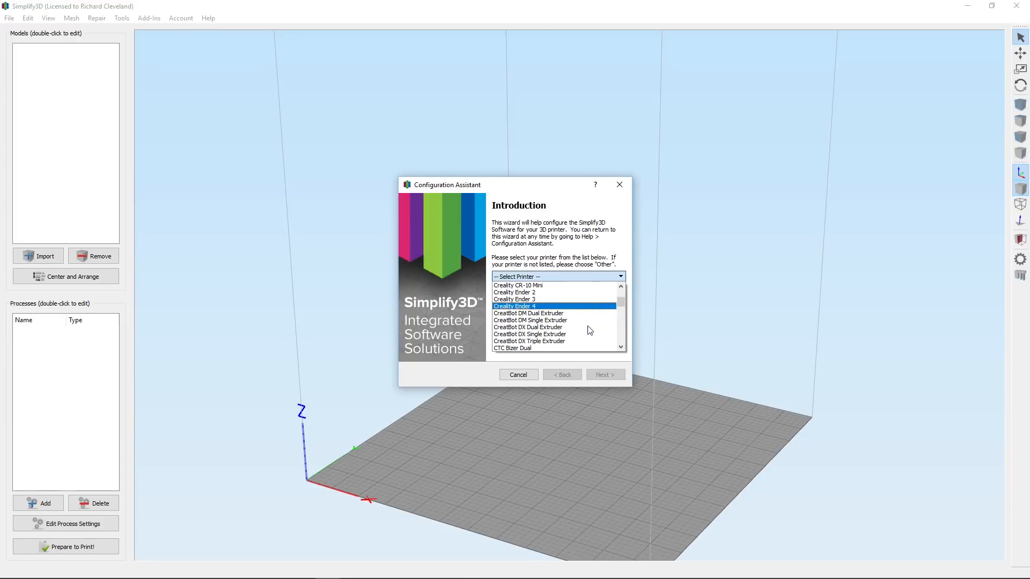
pyautogui.scroll(-10, 590, 329)
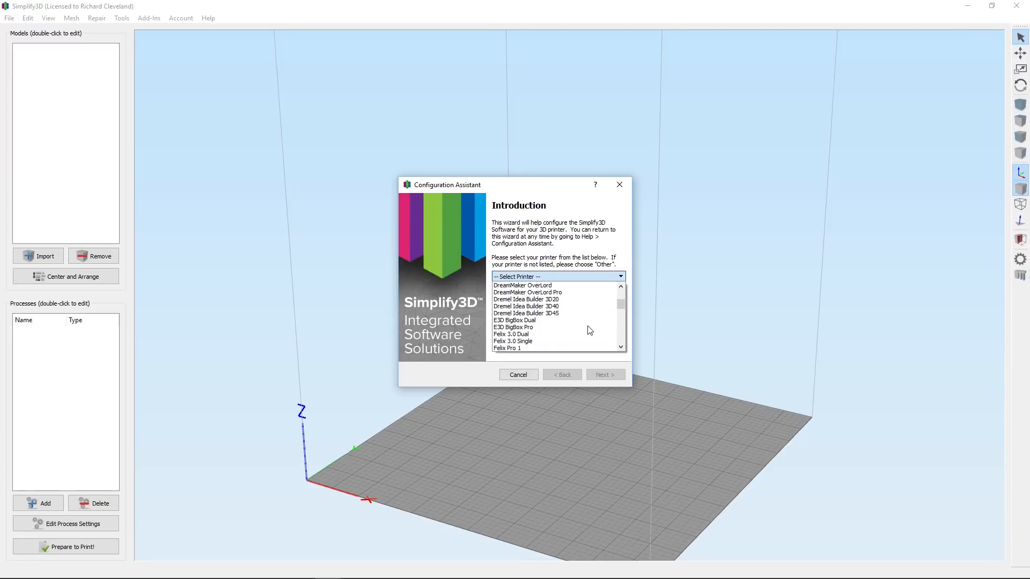
pyautogui.scroll(-6, 590, 330)
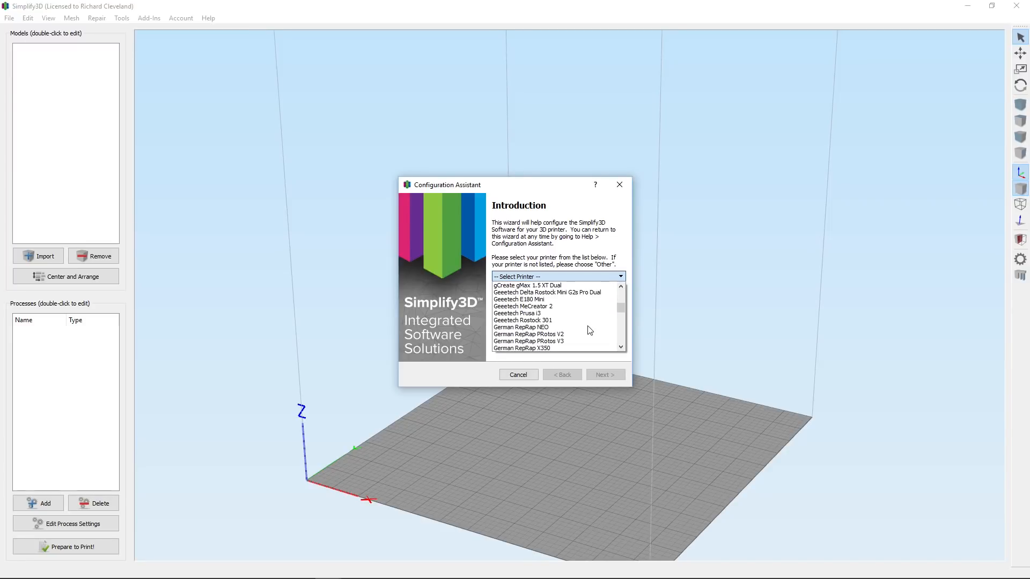
pyautogui.scroll(-7, 589, 330)
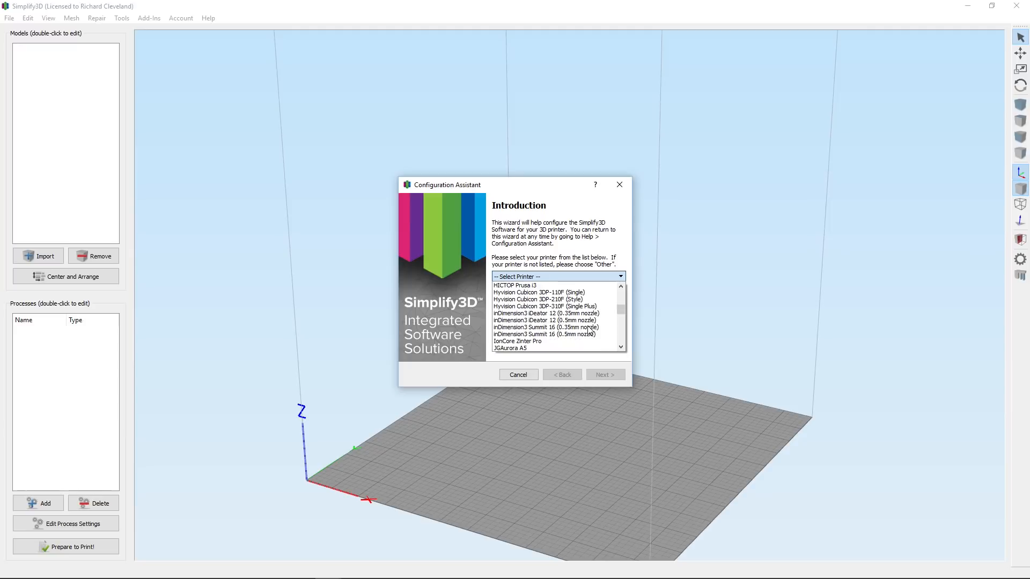
pyautogui.scroll(-8, 590, 331)
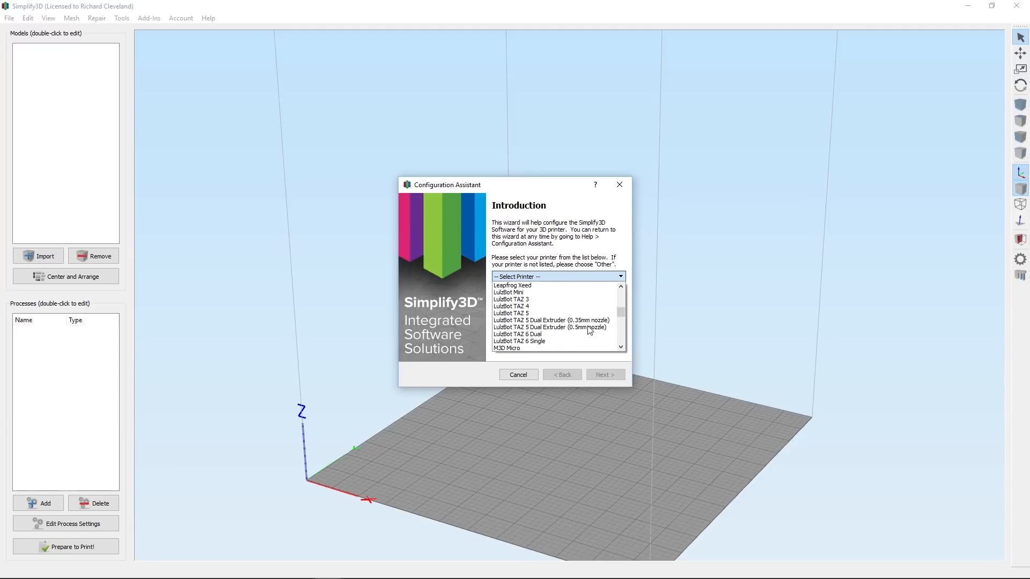
pyautogui.scroll(-8, 590, 330)
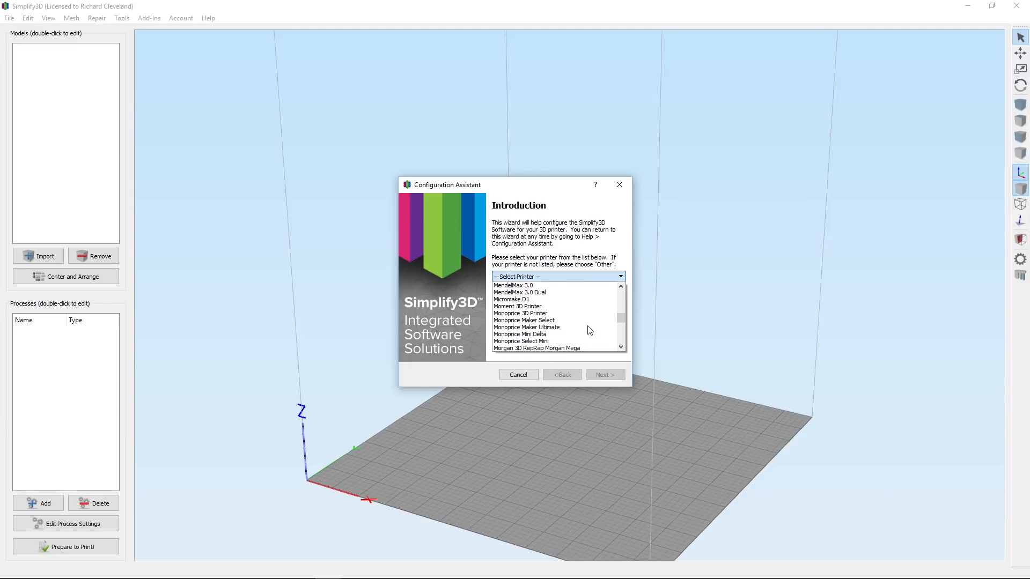
pyautogui.scroll(-7, 590, 330)
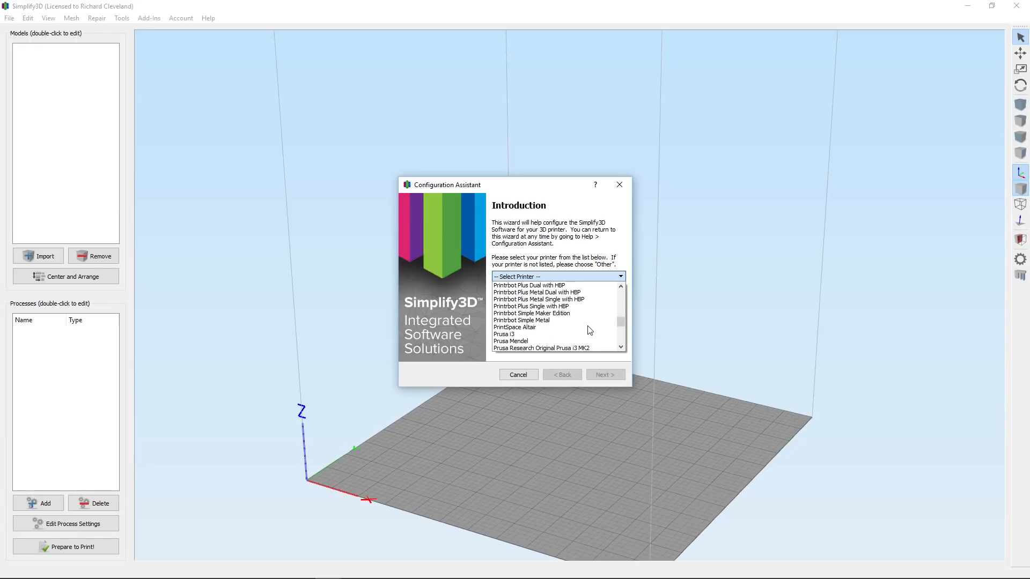
pyautogui.scroll(-8, 589, 331)
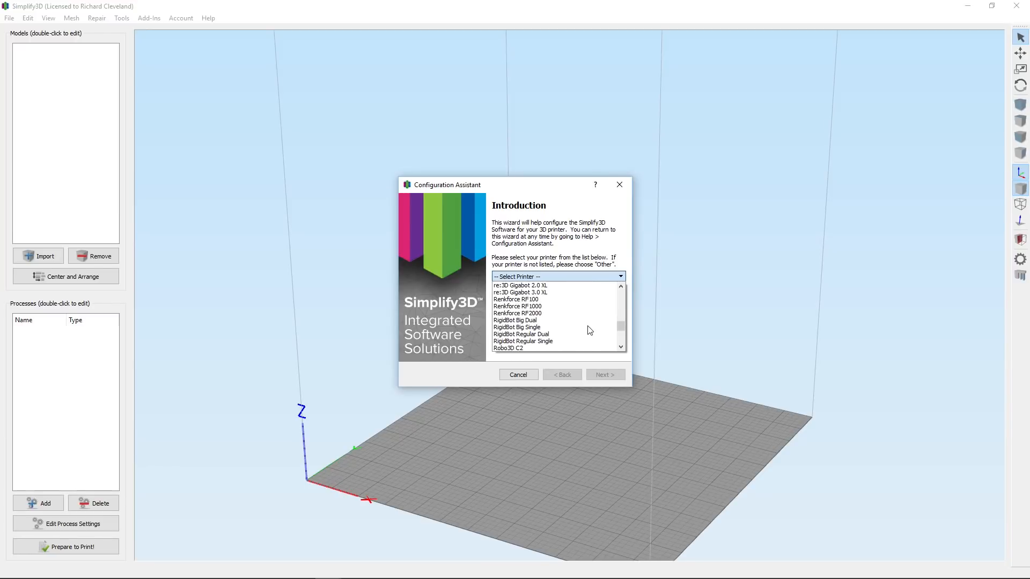
pyautogui.scroll(-8, 590, 330)
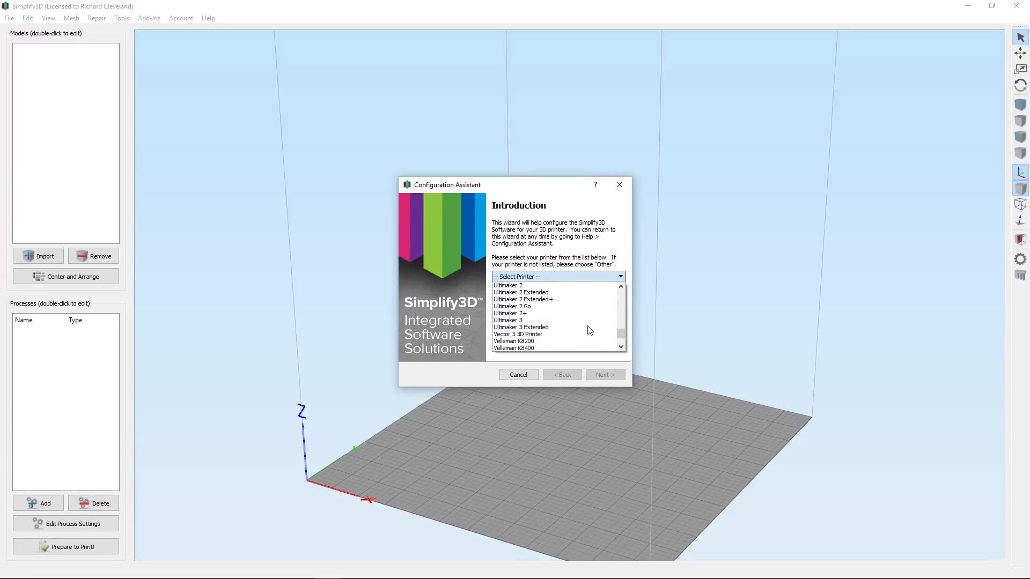
pyautogui.scroll(-3, 590, 330)
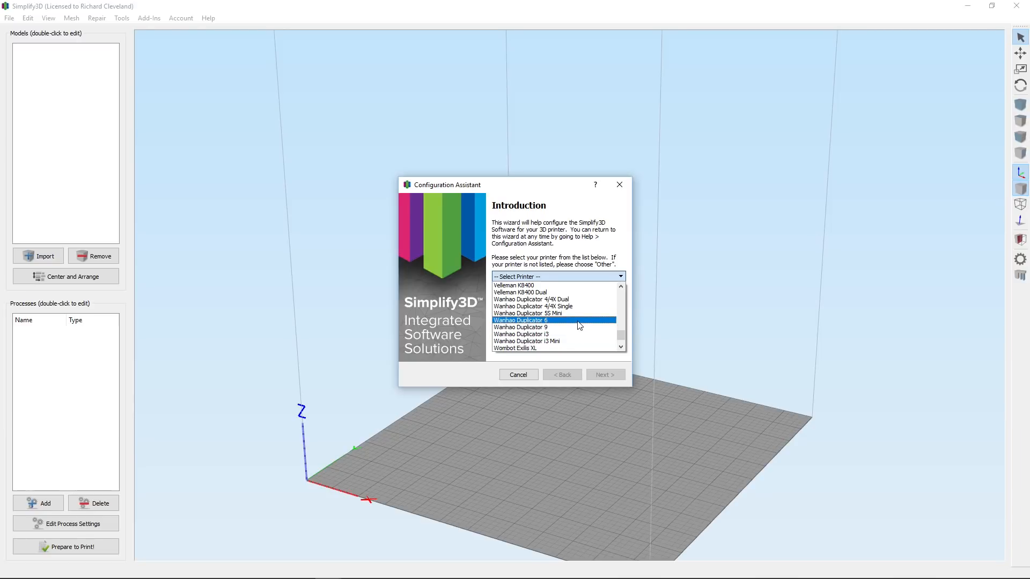
pyautogui.scroll(-3, 579, 327)
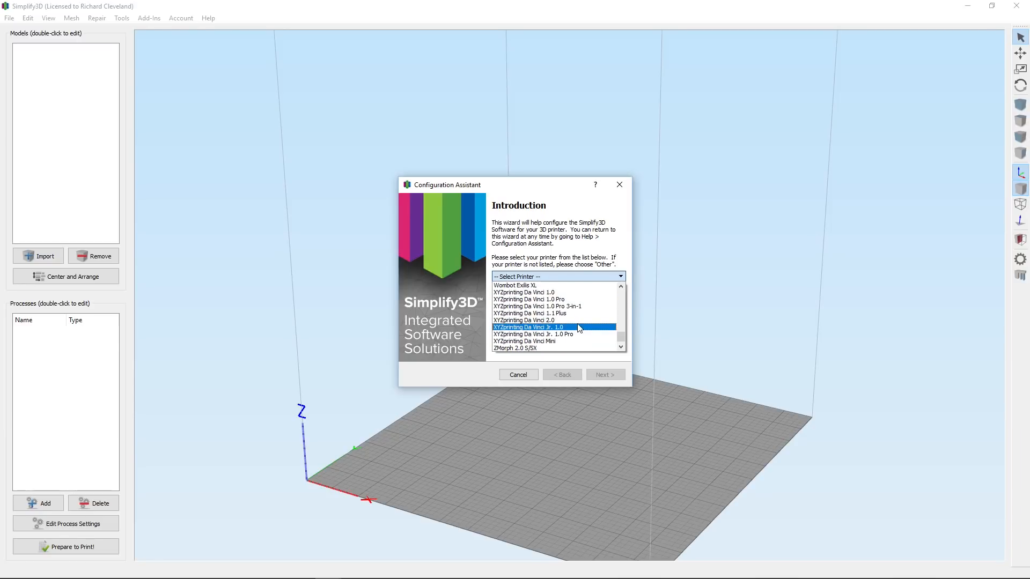
pyautogui.scroll(-2, 579, 328)
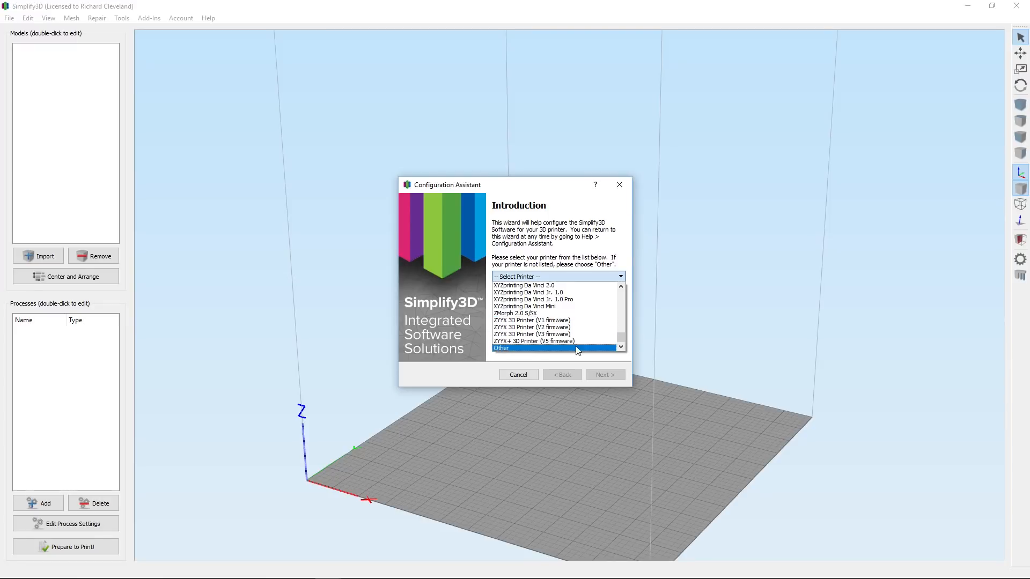
pyautogui.click(518, 376)
pyautogui.click(518, 375)
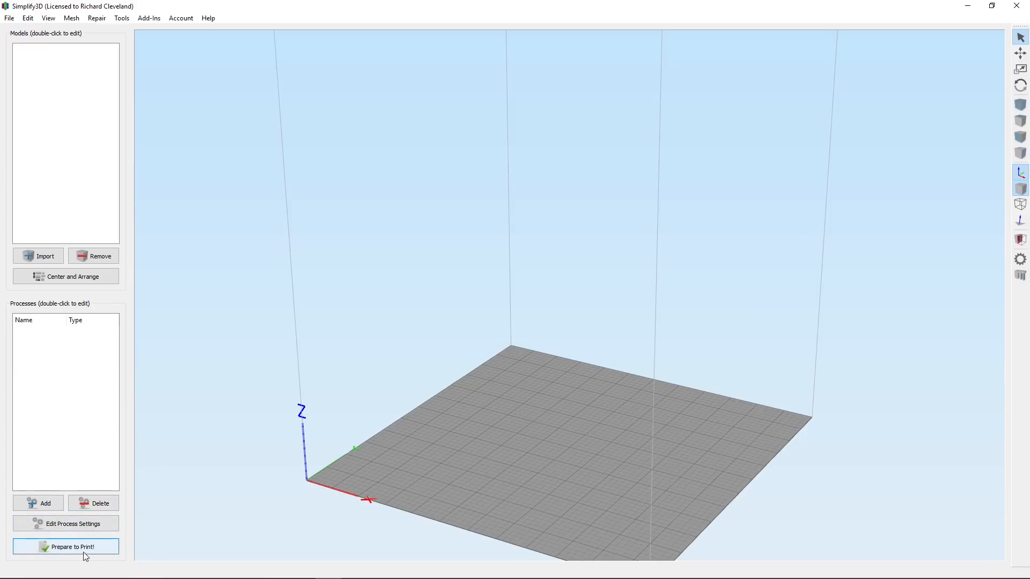
# Add a new FFF process and load the Creality CR-10 profile, declining to save changes to the Creality CR-10S Malix profile
pyautogui.click(40, 502)
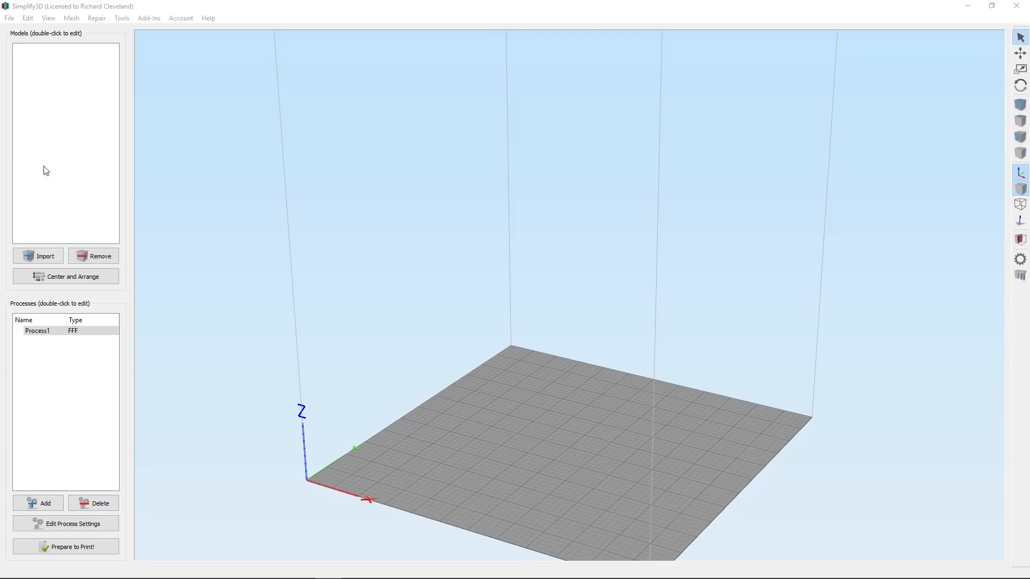
pyautogui.moveTo(0, 148); pyautogui.dragTo(588, 62)
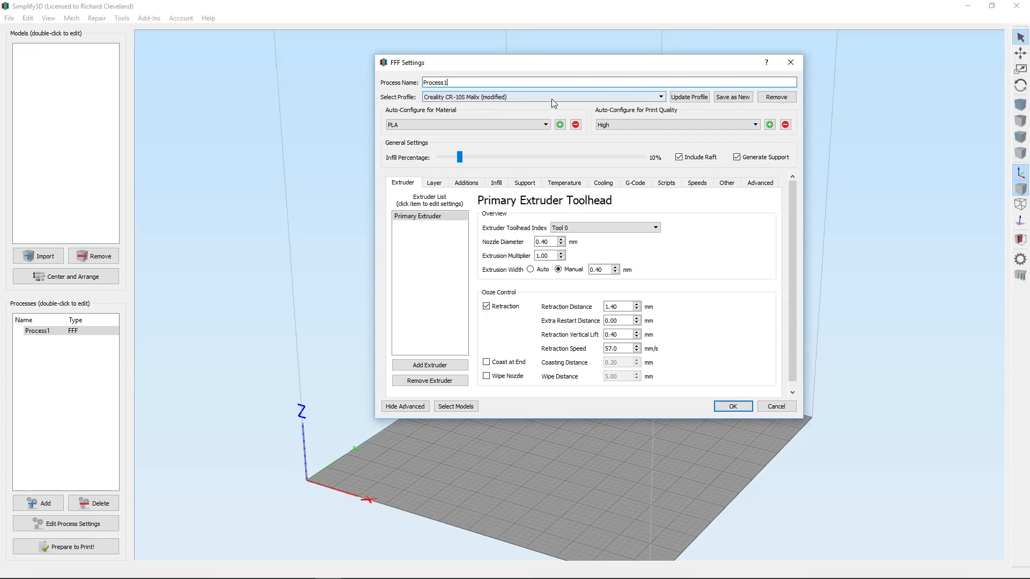
pyautogui.click(659, 97)
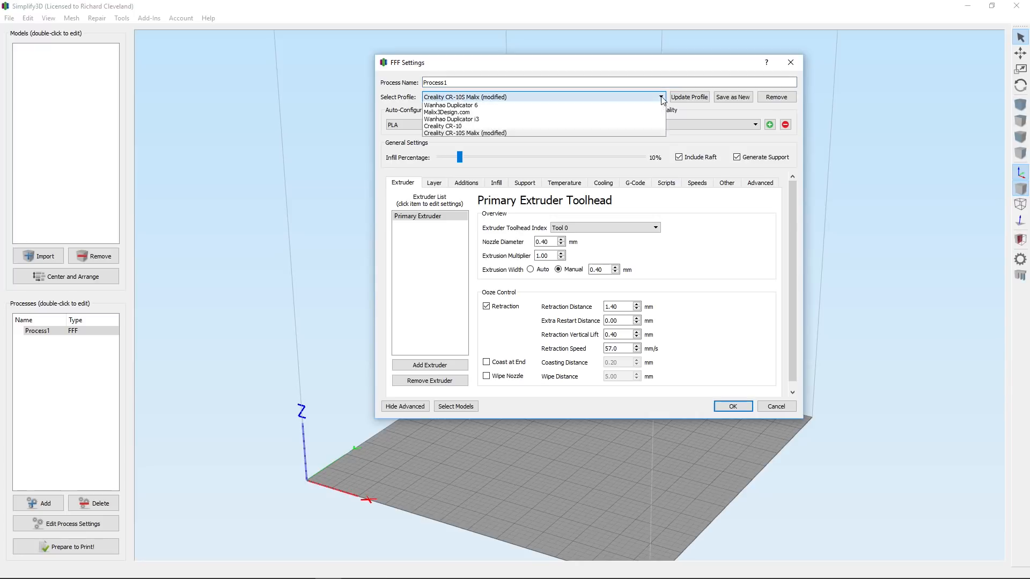
pyautogui.click(550, 133)
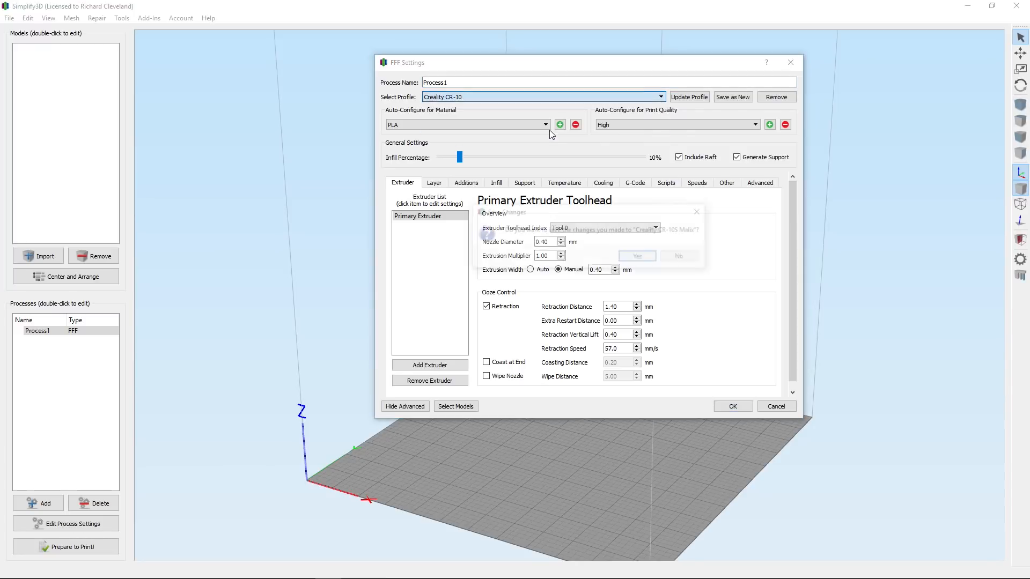
pyautogui.click(680, 258)
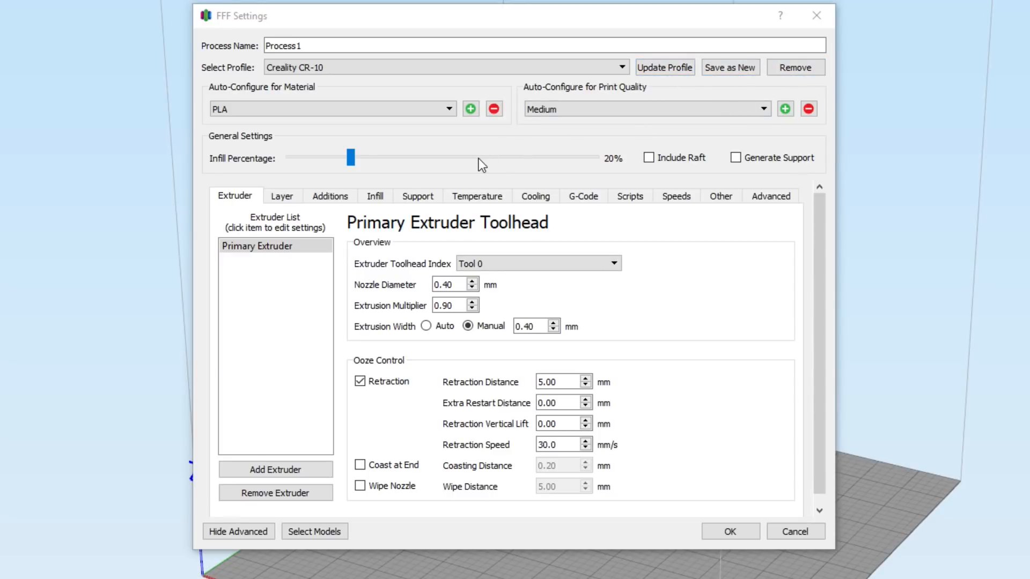
# Review the available material and print quality presets, leaving PLA and Medium selected
pyautogui.click(449, 109)
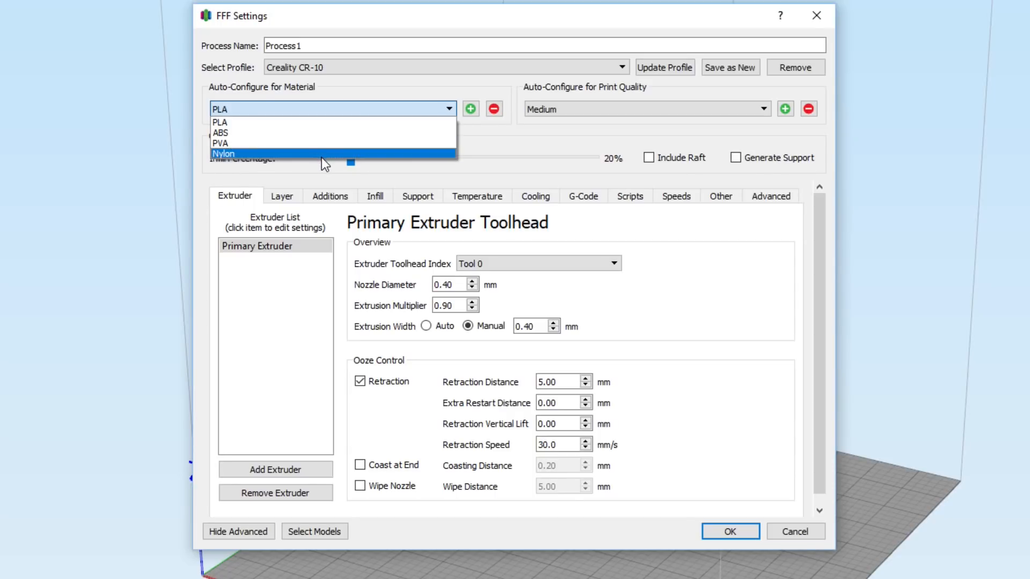
pyautogui.click(761, 111)
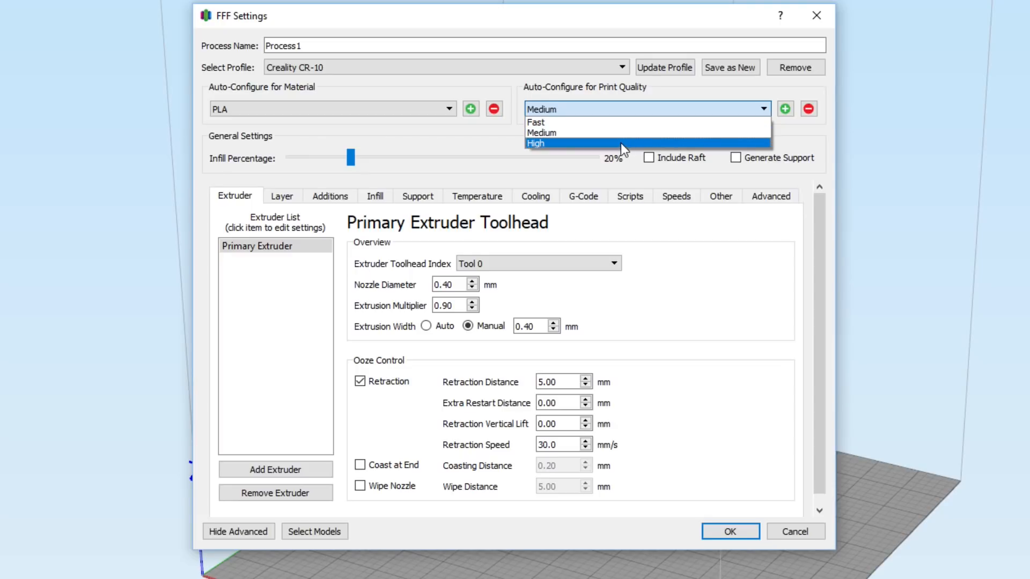
pyautogui.click(816, 130)
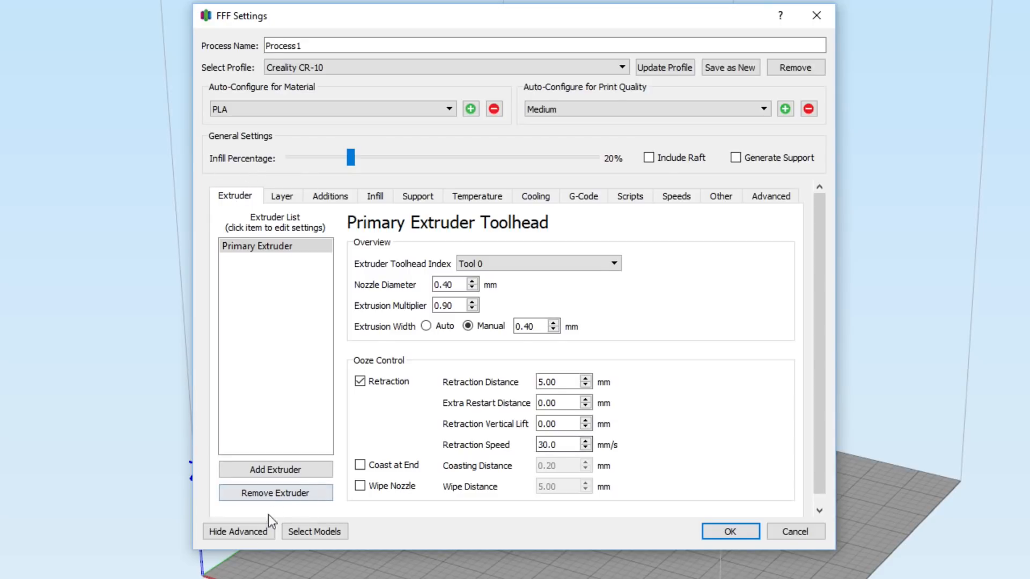
# Hide and restore the advanced process settings, and examine the primary extruder's extrusion multiplier
pyautogui.click(238, 531)
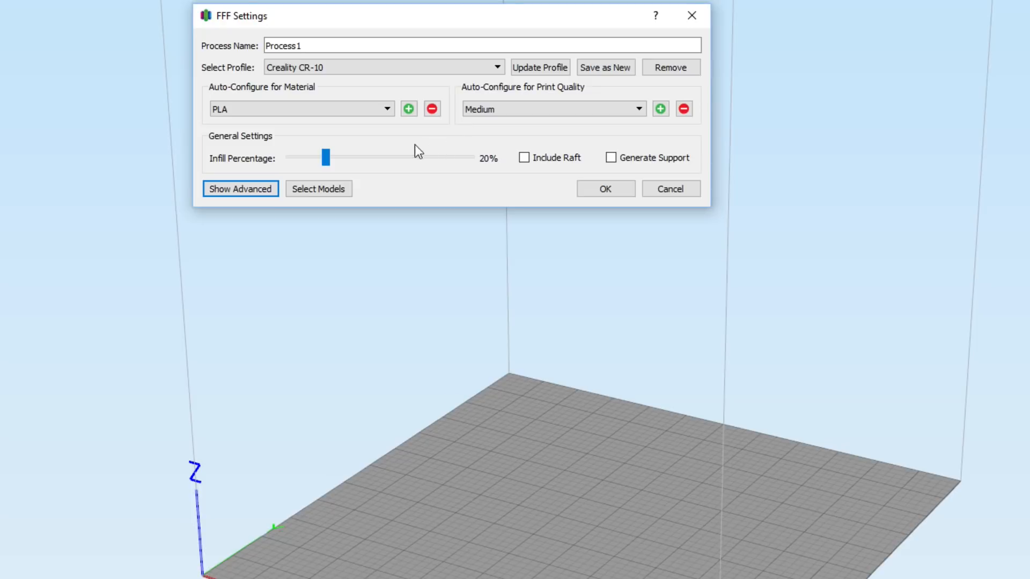
pyautogui.click(231, 186)
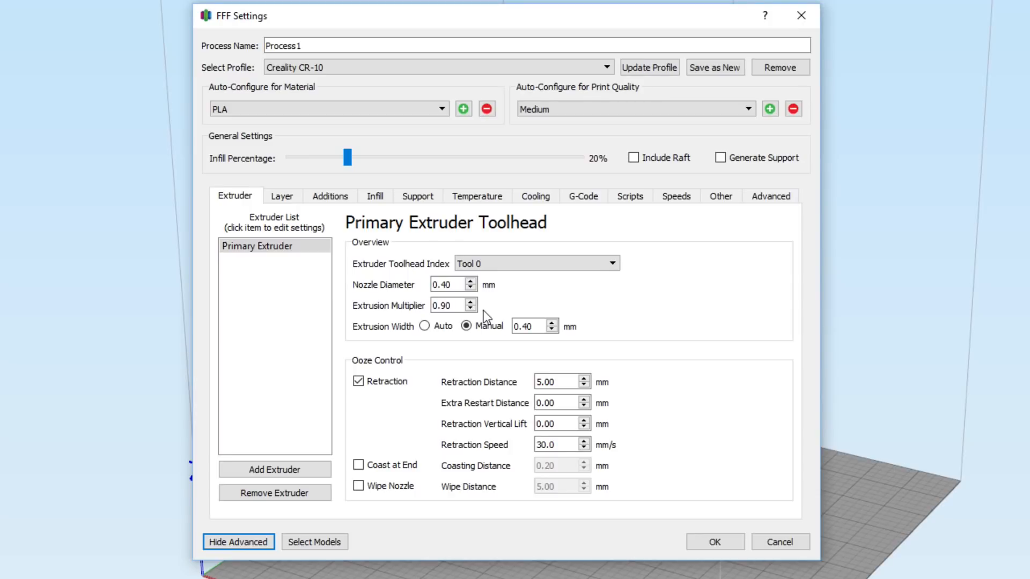
pyautogui.doubleClick(457, 303)
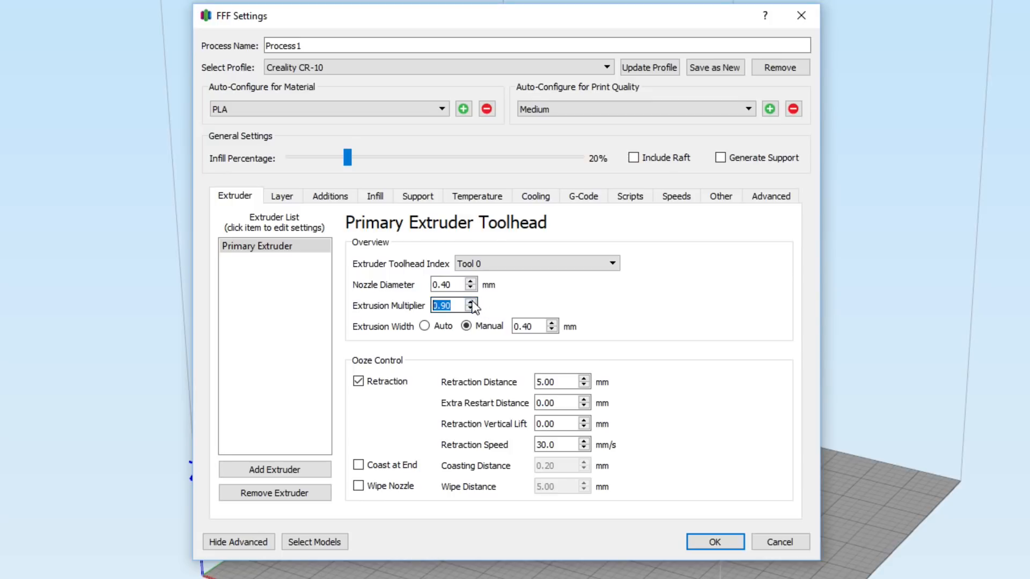
pyautogui.click(535, 287)
# Compare the layer settings by switching the print quality preset to Fast and back to Medium
pyautogui.click(288, 203)
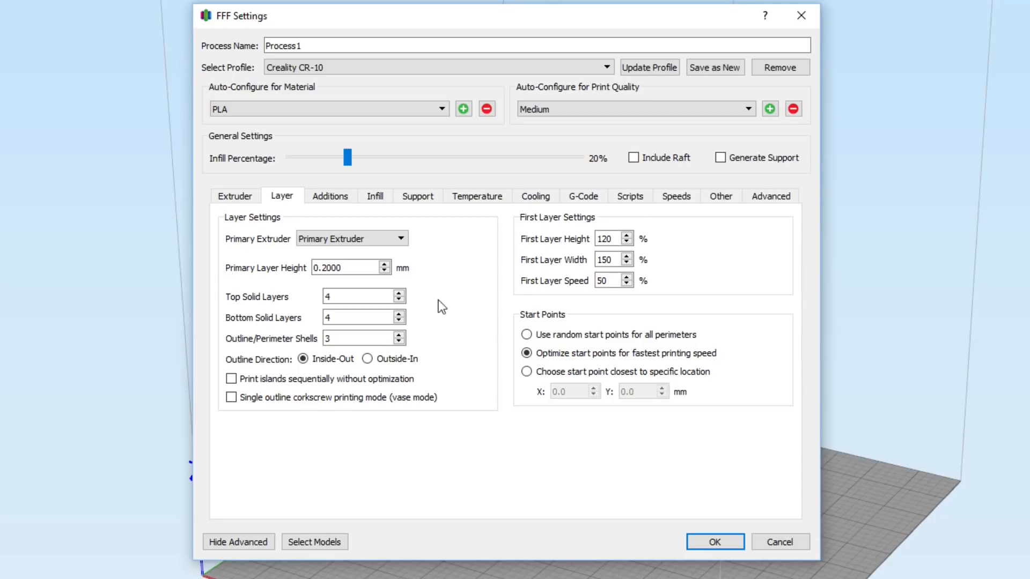
pyautogui.click(347, 267)
pyautogui.click(745, 108)
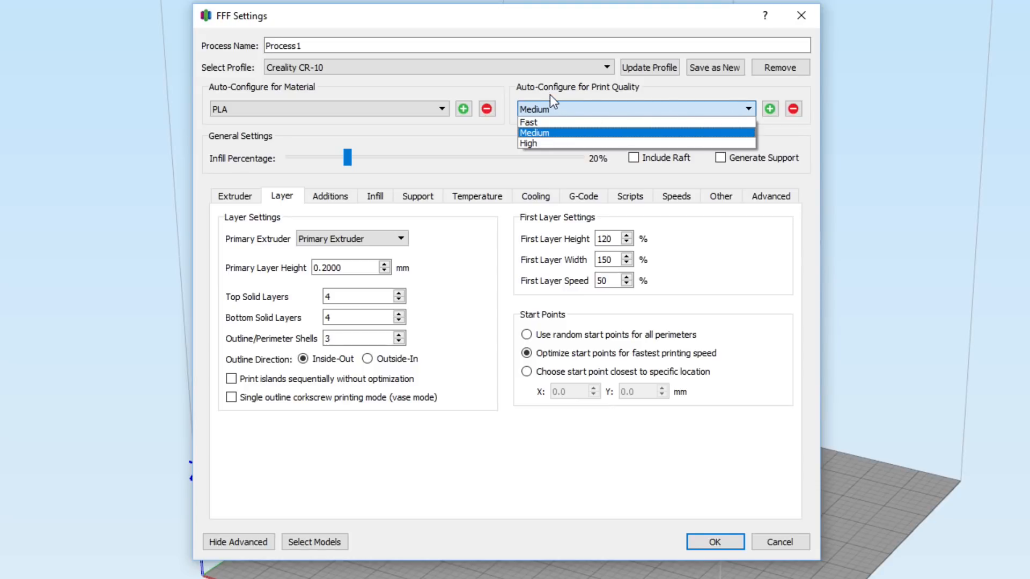
pyautogui.click(577, 121)
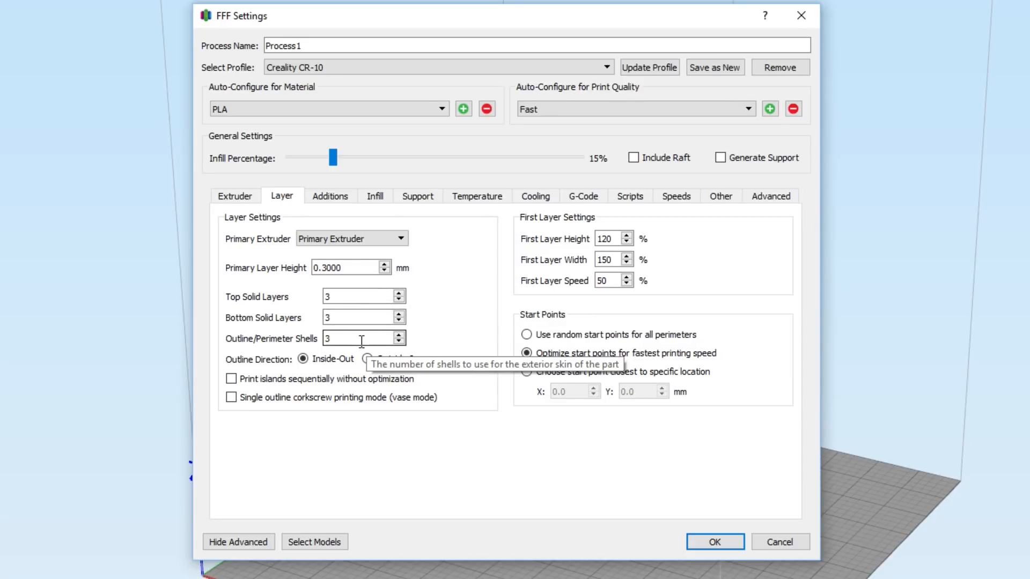
pyautogui.click(751, 112)
pyautogui.click(639, 135)
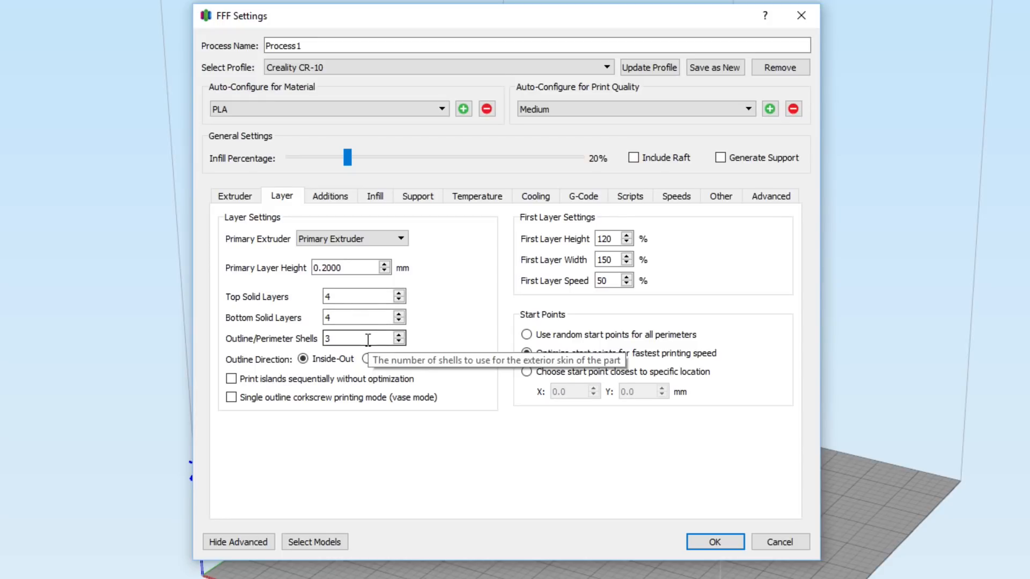
# Apply the High print quality preset and set 8 top solid layers and 6 bottom solid layers
pyautogui.click(746, 111)
pyautogui.click(594, 145)
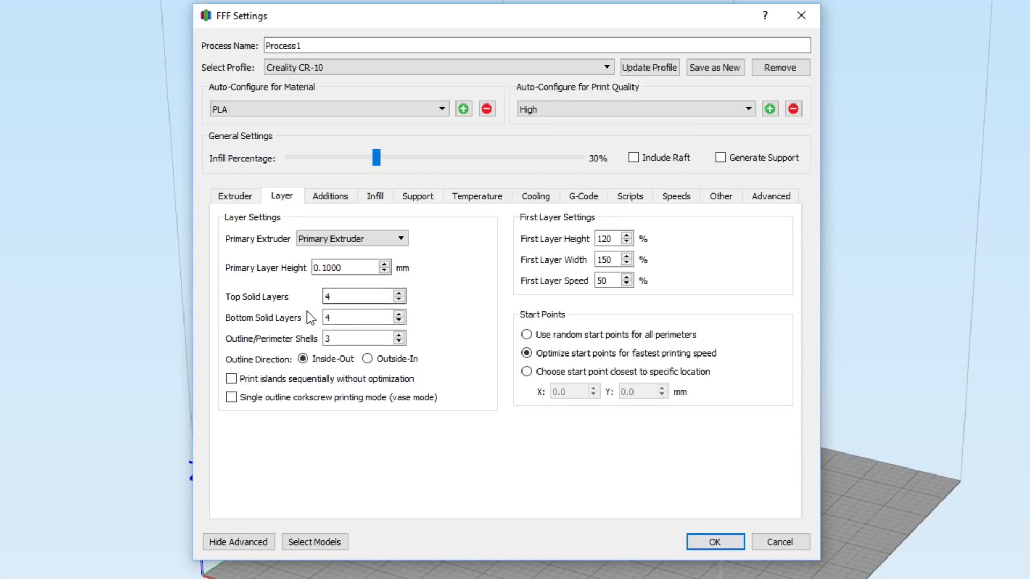
pyautogui.click(398, 300)
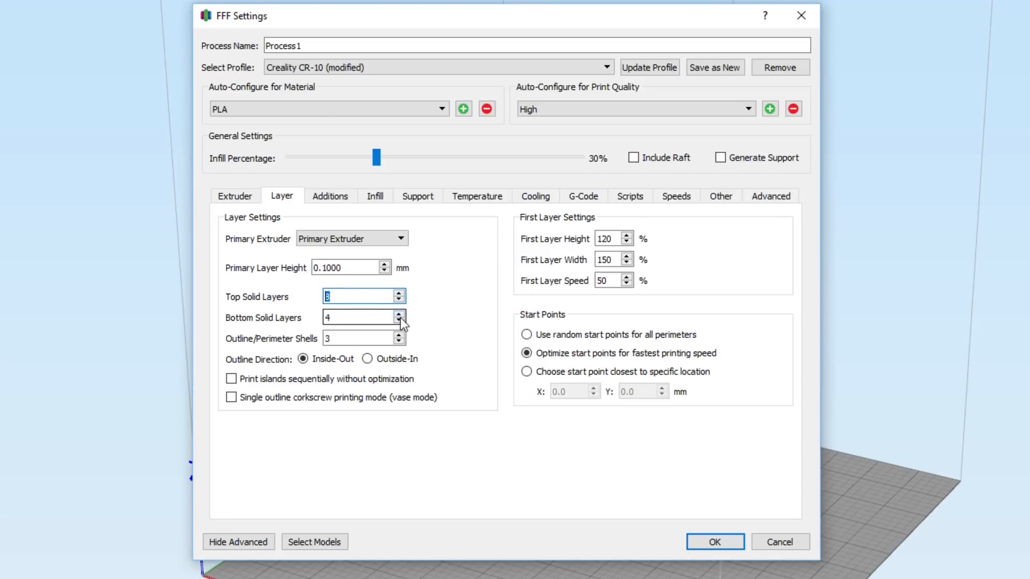
pyautogui.click(398, 314)
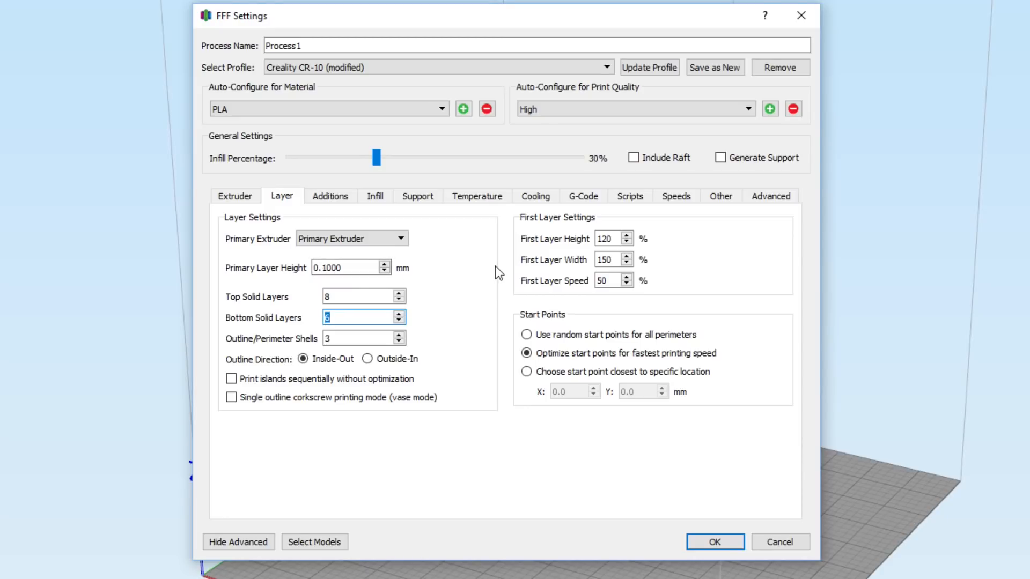
# Set the first layer height to 200% and the first layer width to 105%
pyautogui.doubleClick(604, 239)
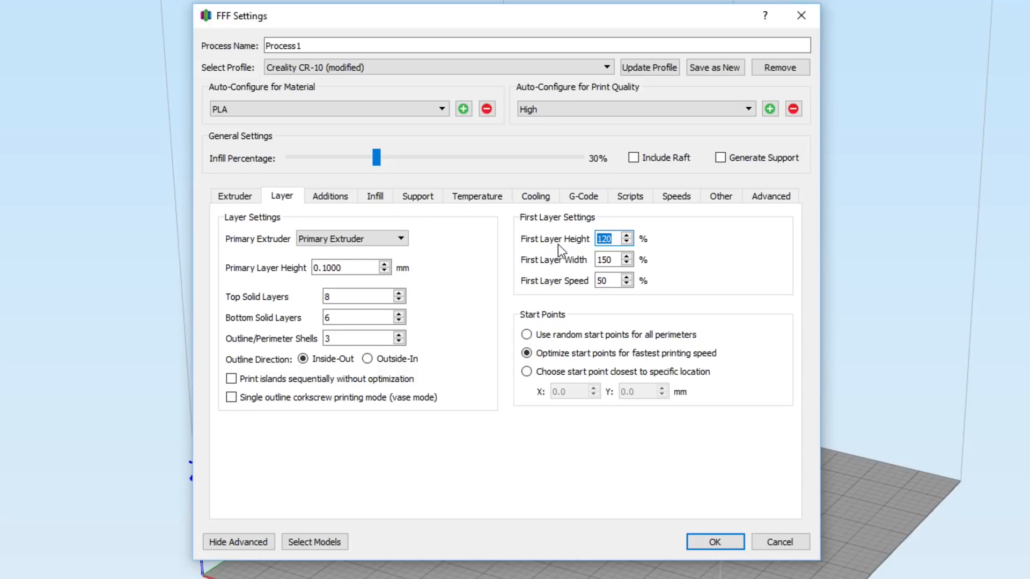
pyautogui.write('200')
pyautogui.click(609, 261)
pyautogui.moveTo(615, 260); pyautogui.dragTo(560, 272)
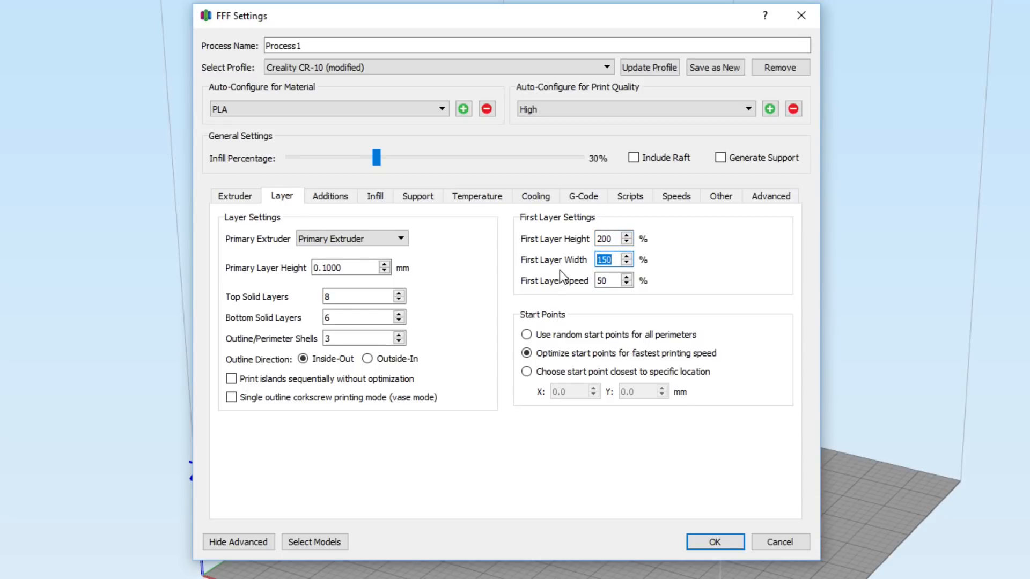
pyautogui.write('105')
# Apply the Medium print quality preset and set the first layer height to 150%
pyautogui.moveTo(243, 403)
pyautogui.click(747, 109)
pyautogui.click(674, 129)
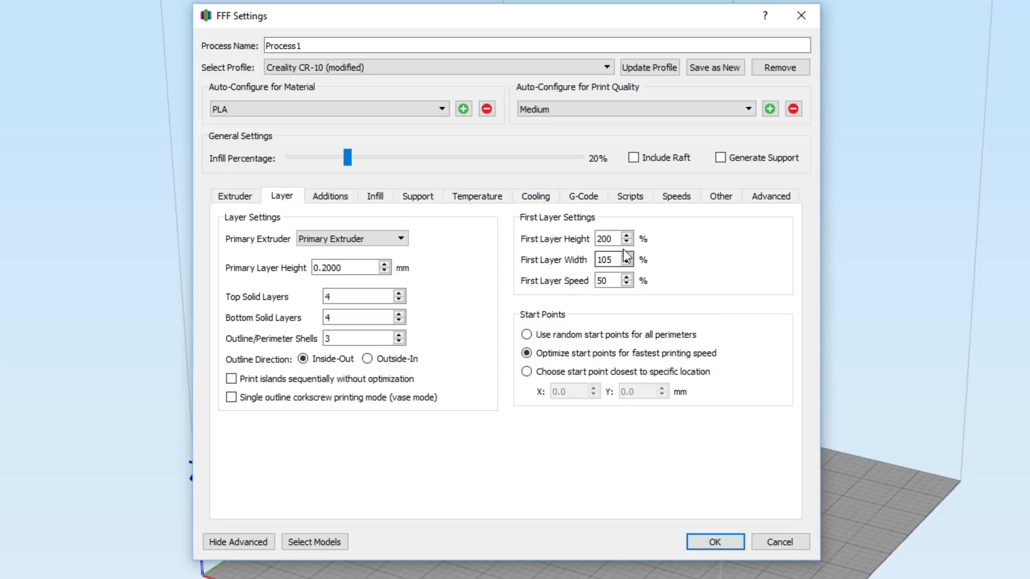
pyautogui.moveTo(616, 238)
pyautogui.moveTo(611, 238); pyautogui.dragTo(539, 245)
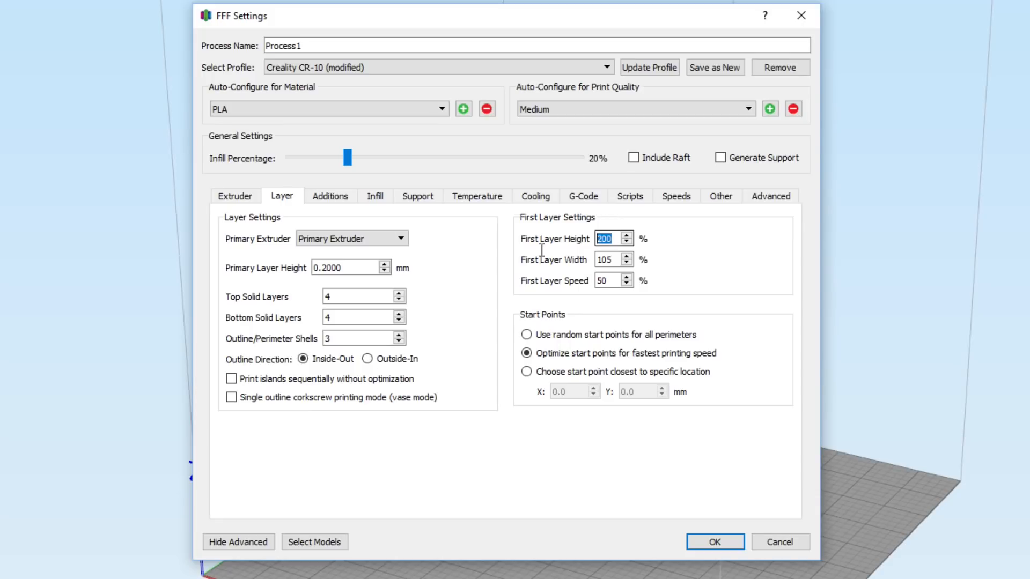
pyautogui.write('150')
# Configure the skirt as a brim with a 0 mm offset from the part and 12 outlines
pyautogui.click(331, 197)
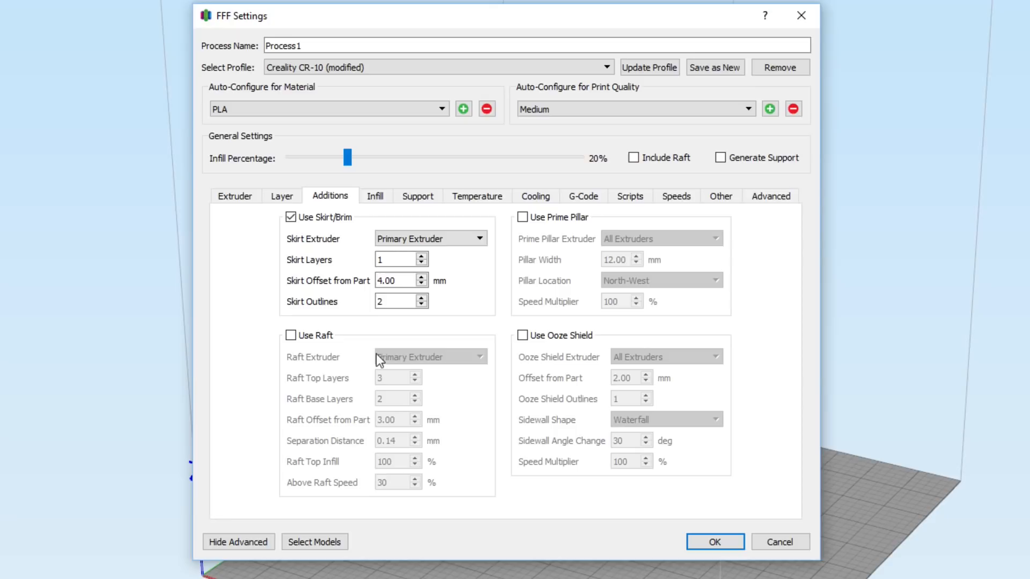
pyautogui.moveTo(481, 308)
pyautogui.moveTo(412, 283); pyautogui.dragTo(258, 271)
pyautogui.write('0')
pyautogui.moveTo(399, 302); pyautogui.dragTo(262, 307)
pyautogui.write('12')
# Set the skirt offset from the part back to 4 mm and the skirt outlines back to 2
pyautogui.doubleClick(400, 282)
pyautogui.write('4')
pyautogui.press('Return')
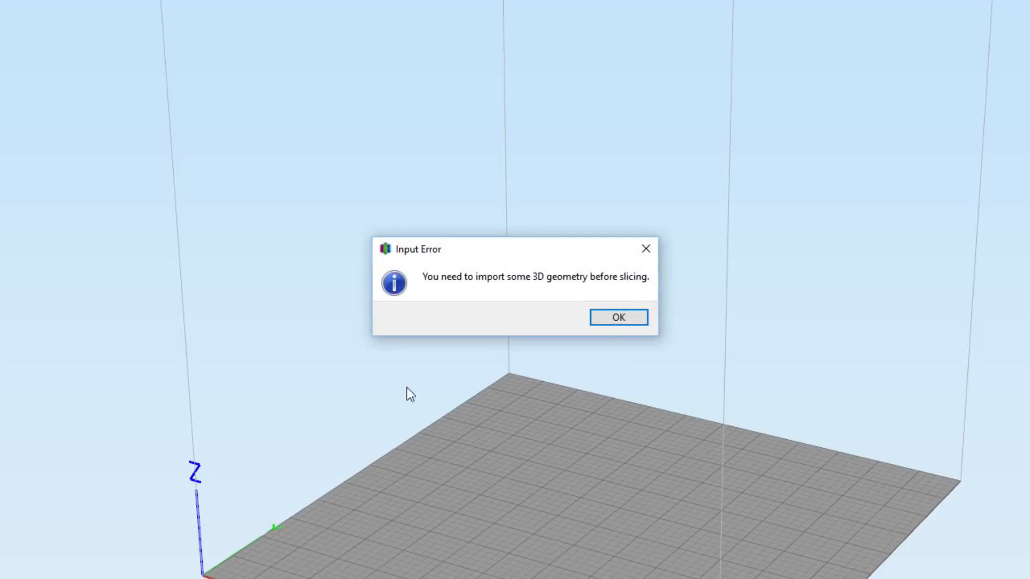
pyautogui.click(598, 313)
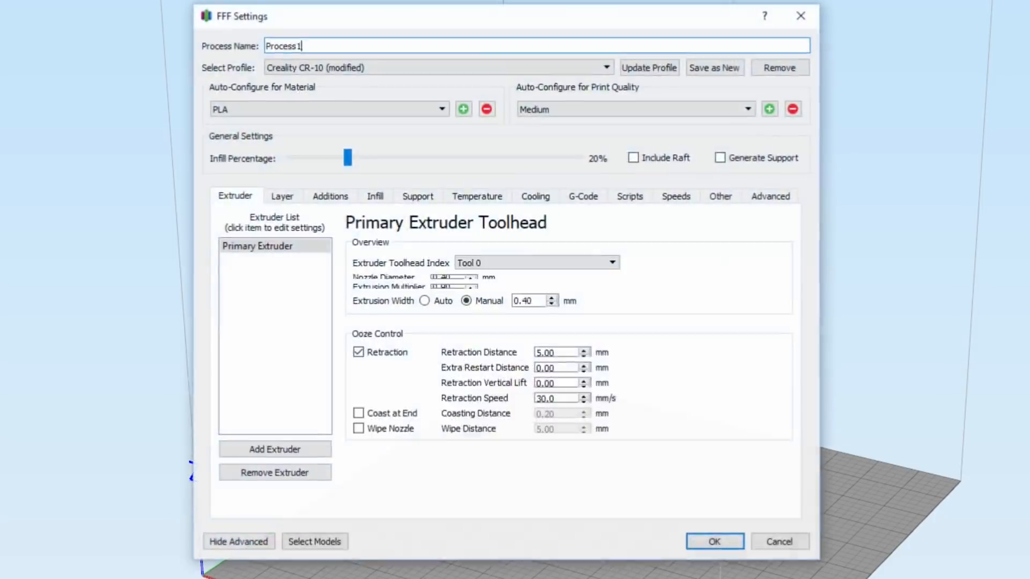
pyautogui.click(345, 202)
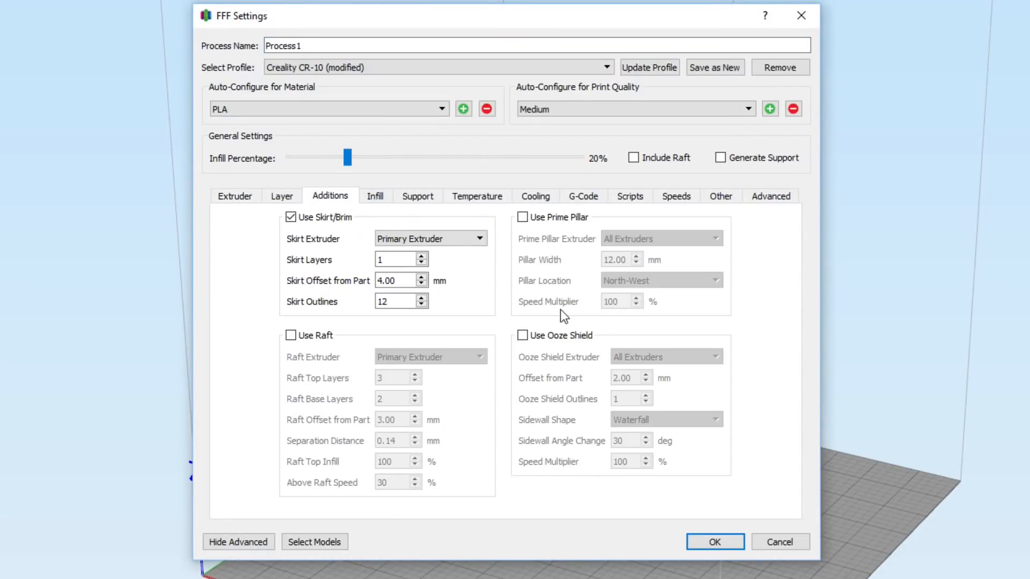
pyautogui.doubleClick(398, 300)
pyautogui.write('2')
# Enable the raft, prime pillar and ooze shield one after another to examine their settings, switching each off again
pyautogui.click(291, 336)
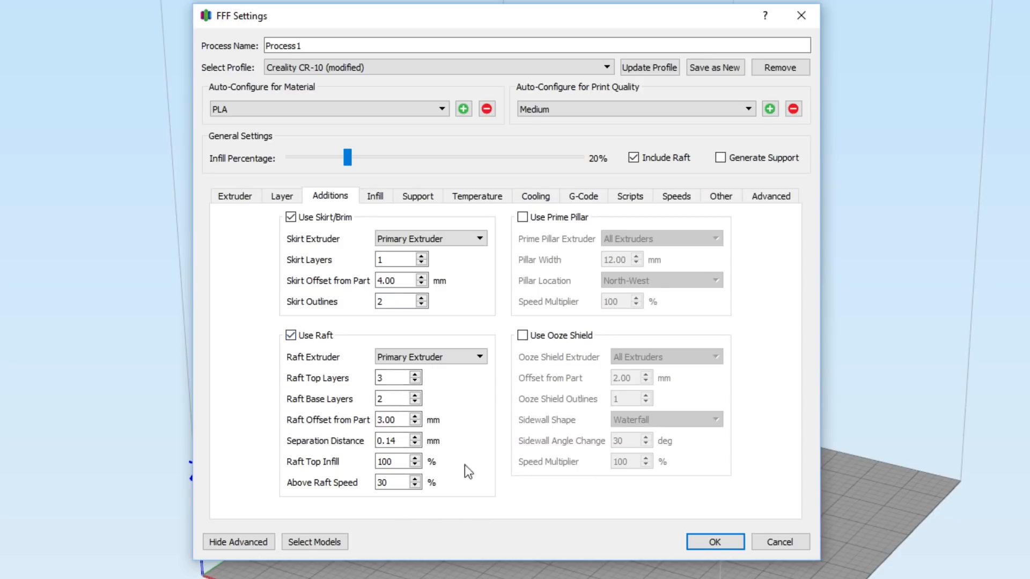
pyautogui.click(290, 336)
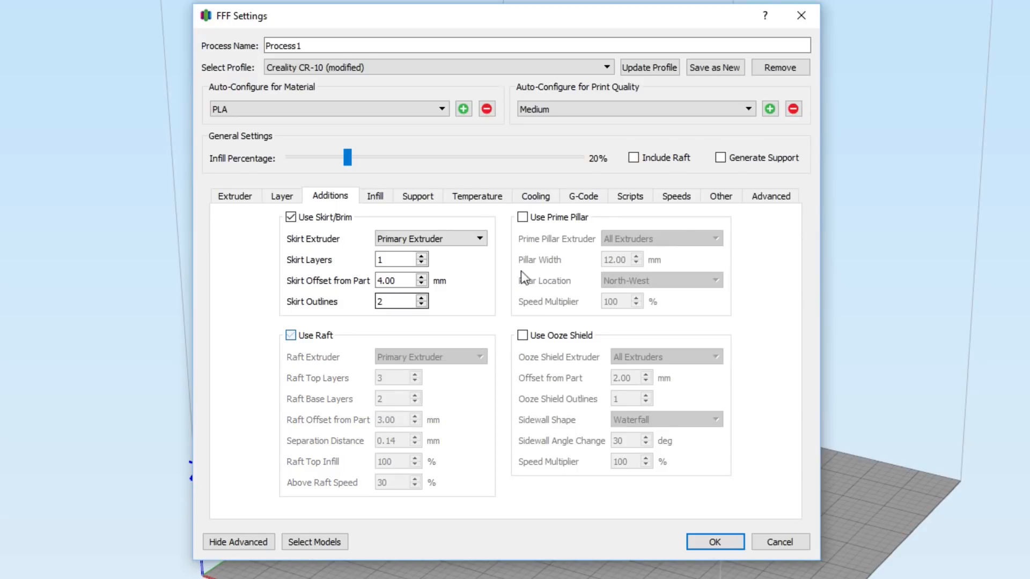
pyautogui.click(524, 218)
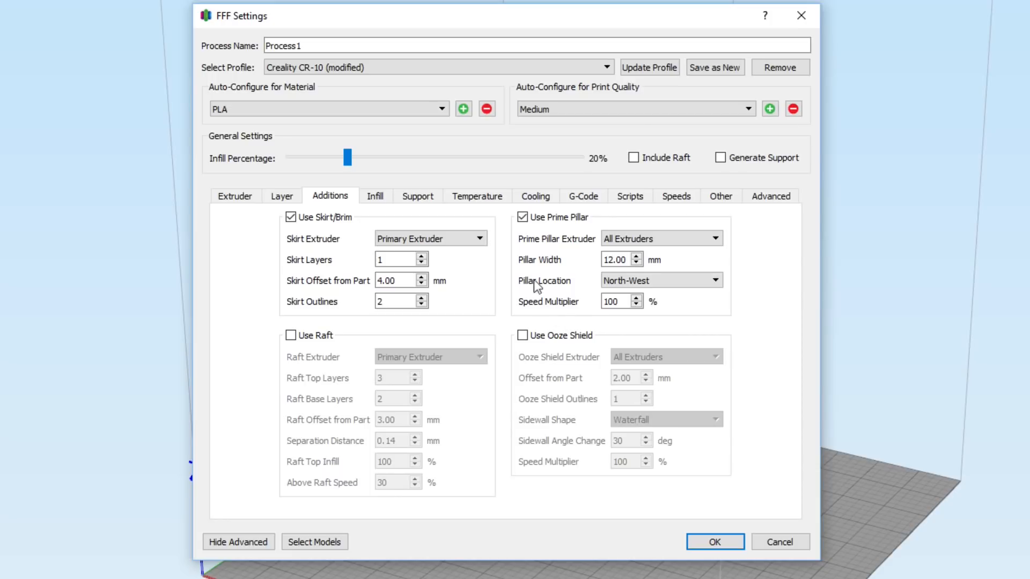
pyautogui.click(523, 218)
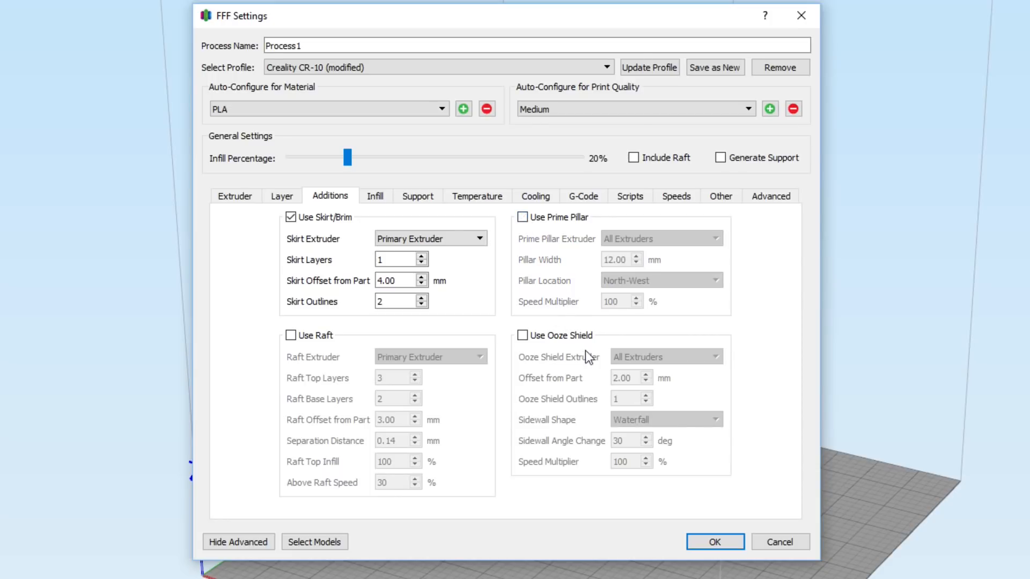
pyautogui.click(523, 336)
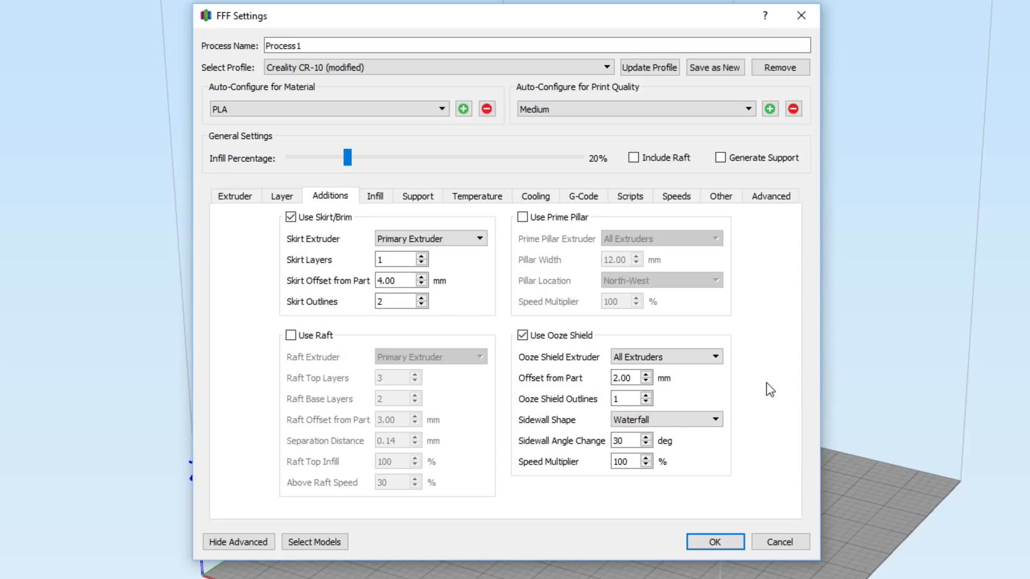
pyautogui.click(523, 336)
# Set the infill percentage to 10% and review the internal fill patterns, leaving Rectilinear selected
pyautogui.click(375, 196)
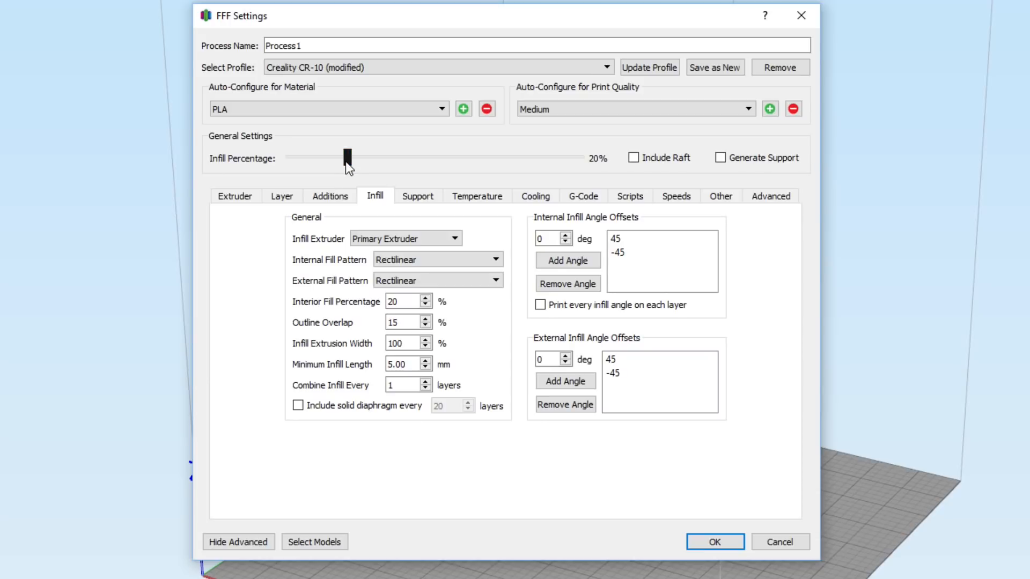
pyautogui.moveTo(346, 163); pyautogui.dragTo(318, 173)
pyautogui.click(496, 261)
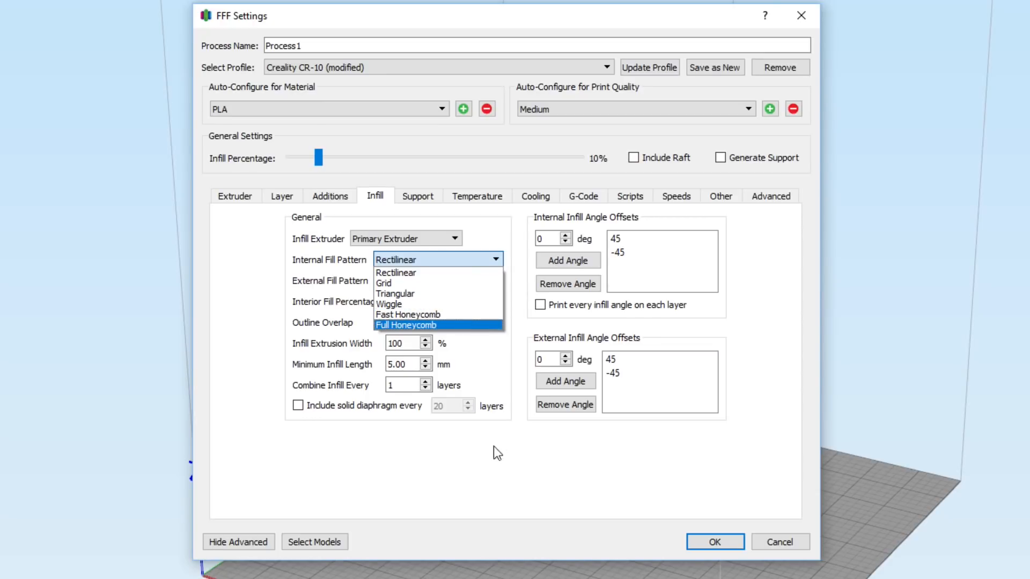
pyautogui.click(485, 462)
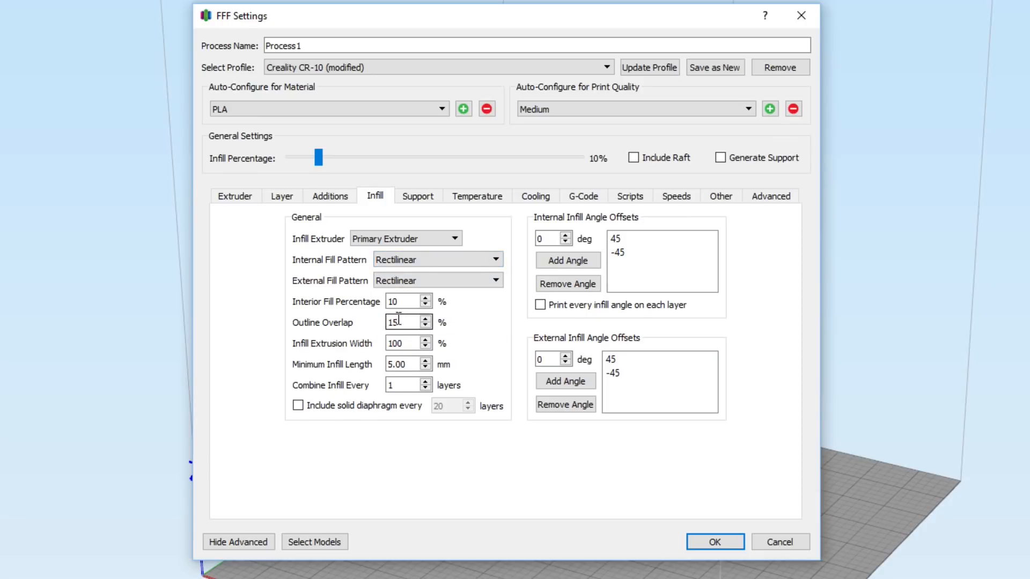
pyautogui.moveTo(426, 392)
# Enable support material generation and review the overhang angle and support types, leaving the type at Normal
pyautogui.click(419, 197)
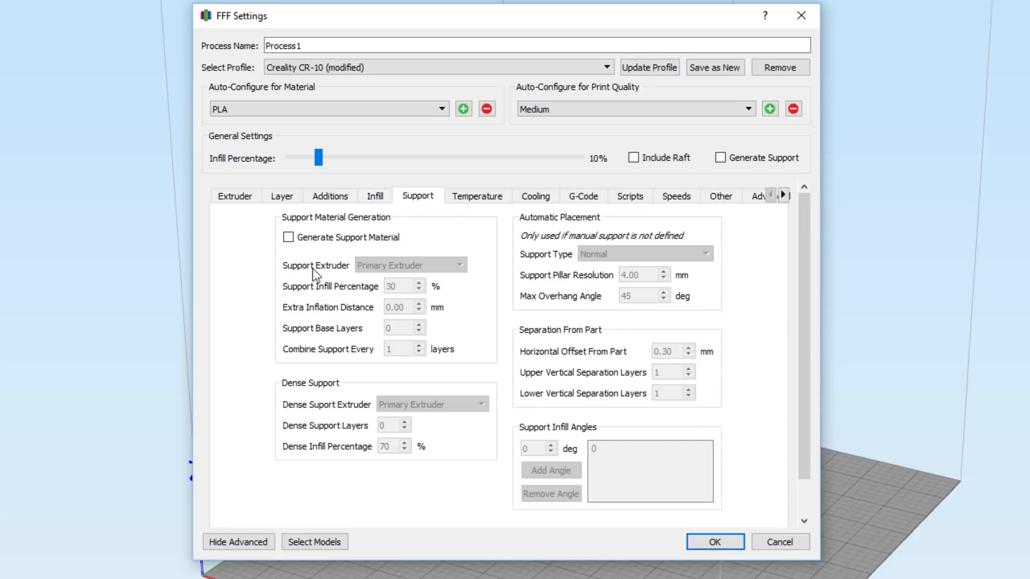
pyautogui.click(288, 237)
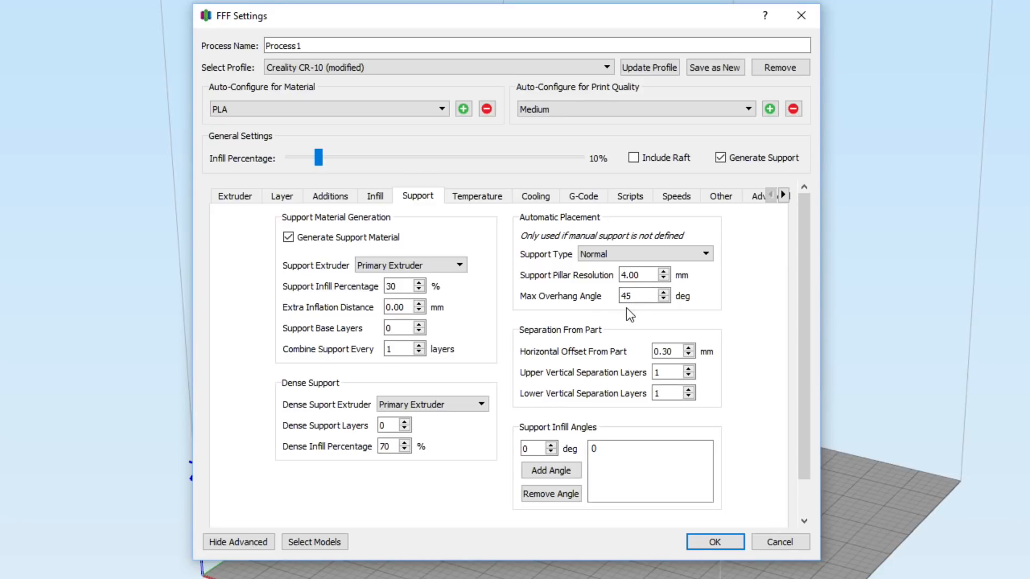
pyautogui.moveTo(635, 297)
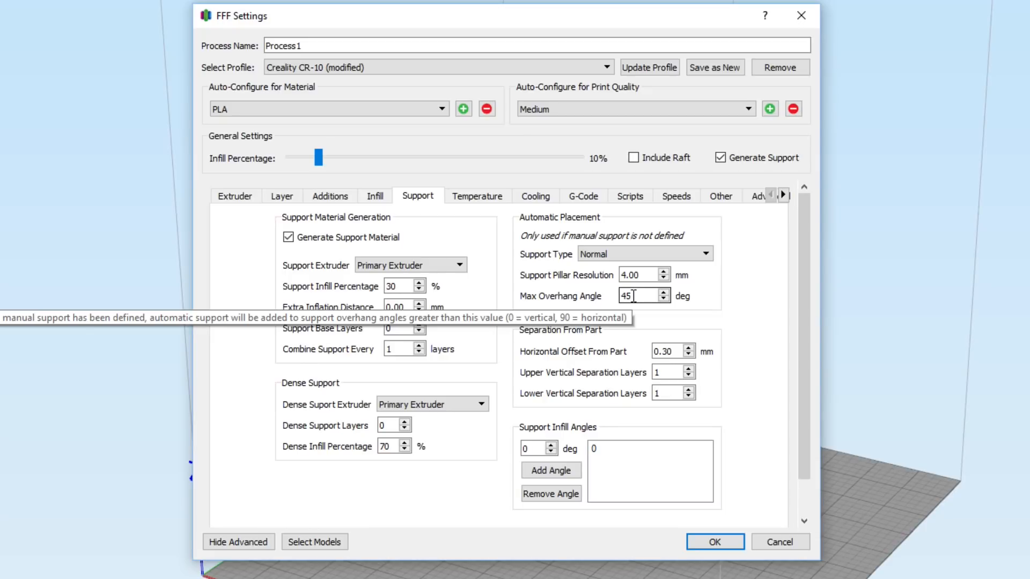
pyautogui.click(703, 256)
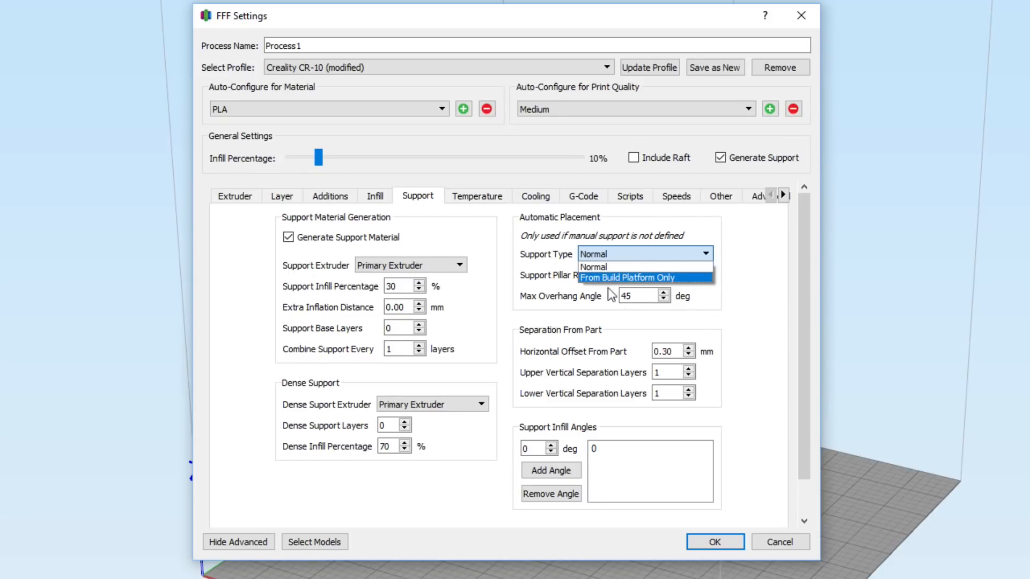
pyautogui.click(761, 325)
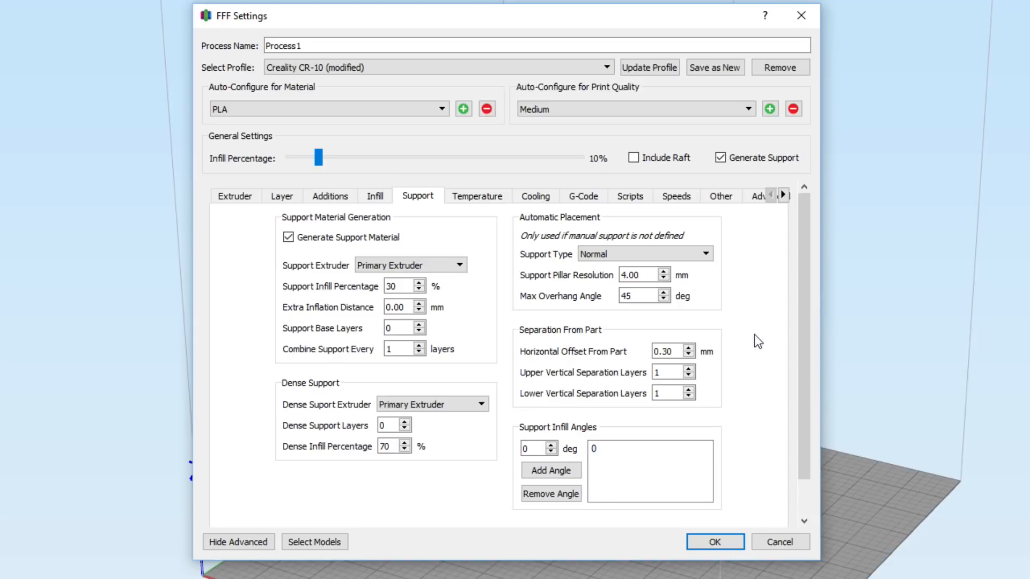
# Set the primary extruder's layer 1 temperature setpoint to 200 °C
pyautogui.click(478, 198)
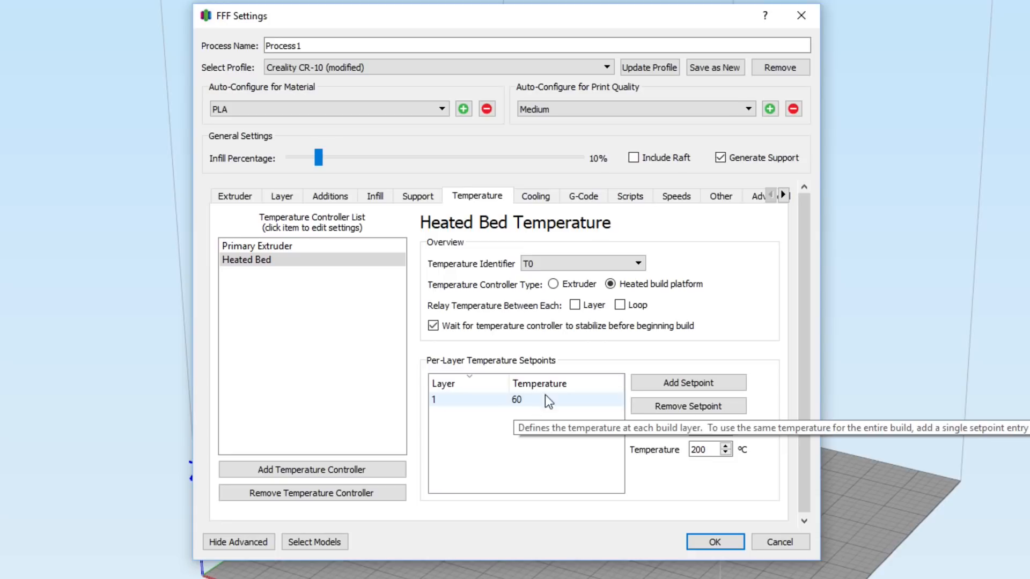
pyautogui.click(305, 247)
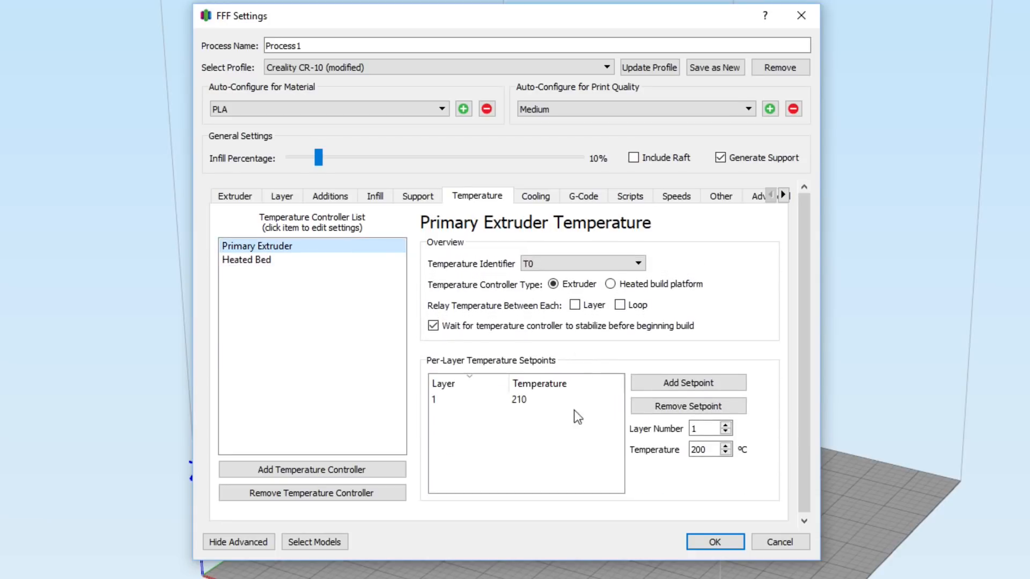
pyautogui.click(519, 401)
pyautogui.click(519, 401)
pyautogui.write('200')
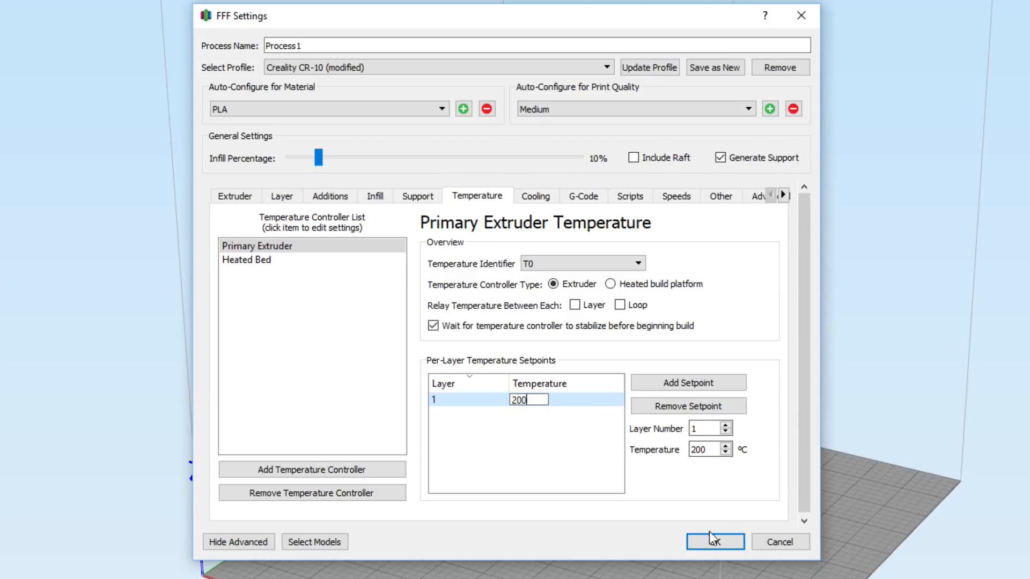
pyautogui.click(504, 467)
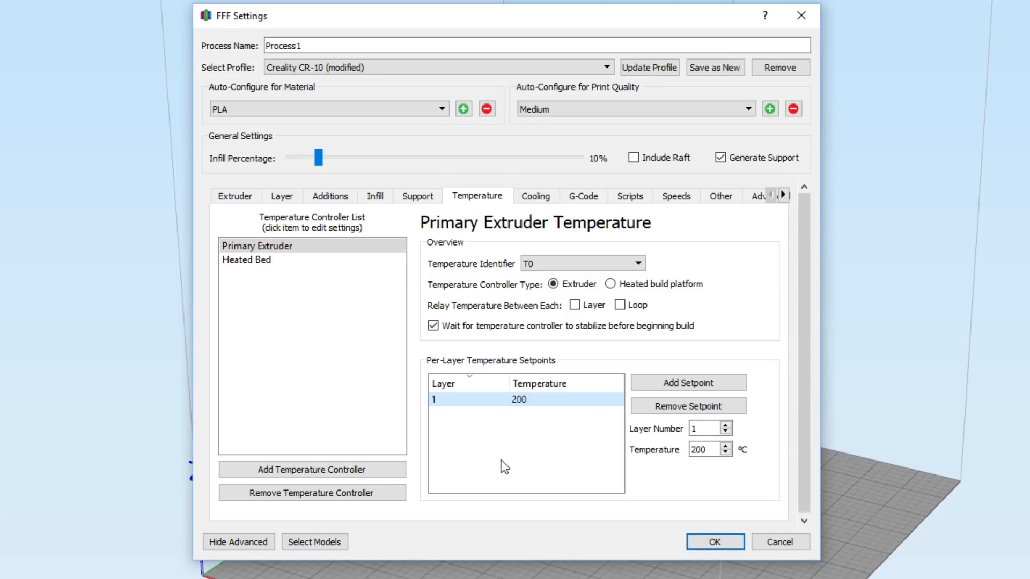
# Review the cooling, G-code, script, speed, bridging, filament and advanced settings, and accept the process settings
pyautogui.click(525, 195)
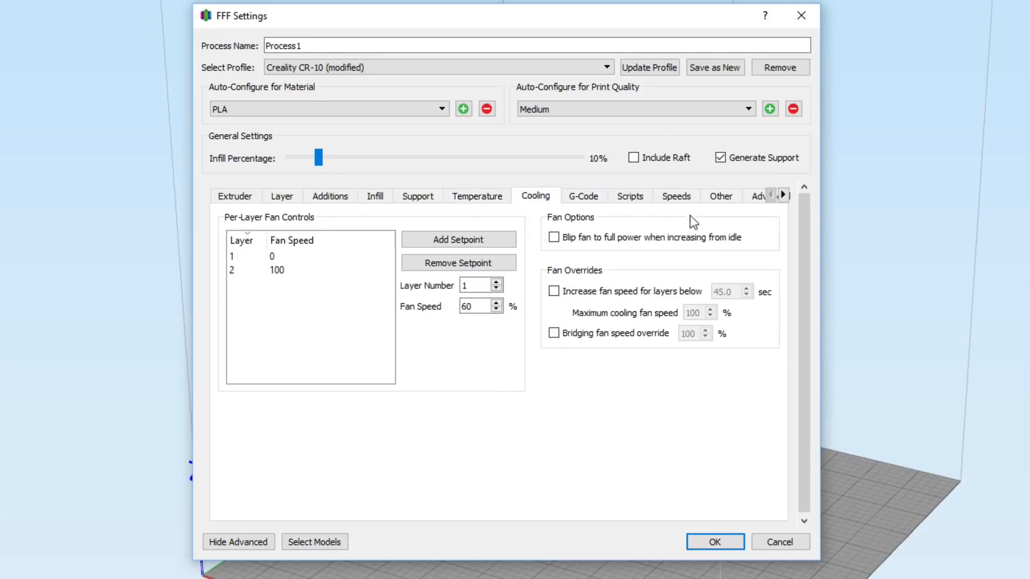
pyautogui.click(587, 199)
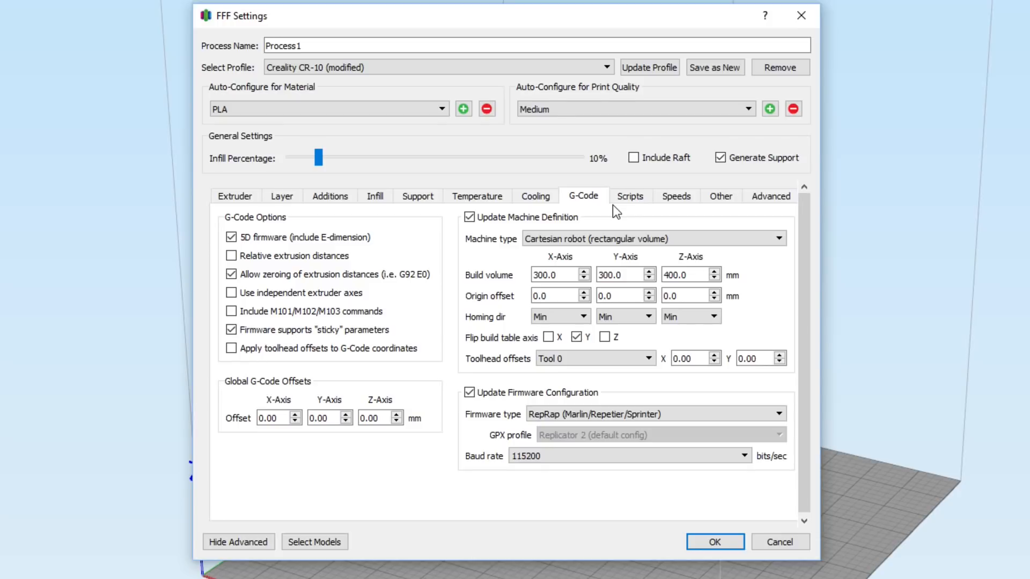
pyautogui.click(632, 197)
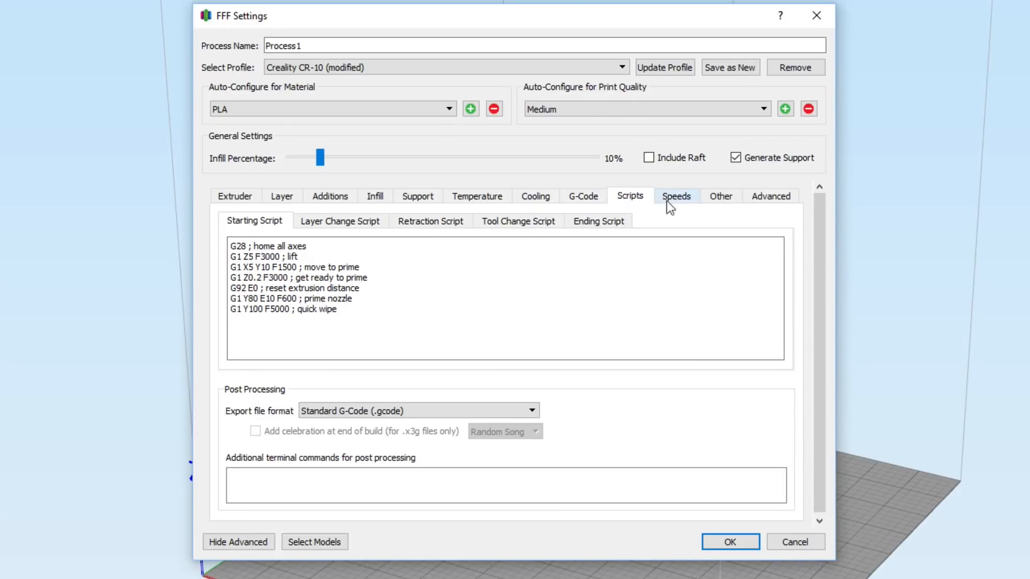
pyautogui.click(684, 201)
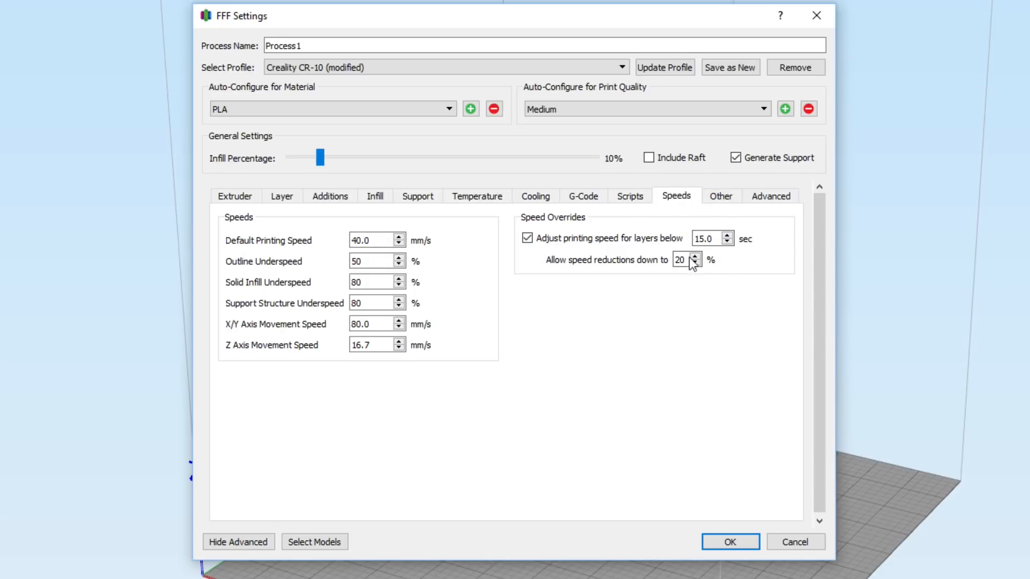
pyautogui.click(724, 198)
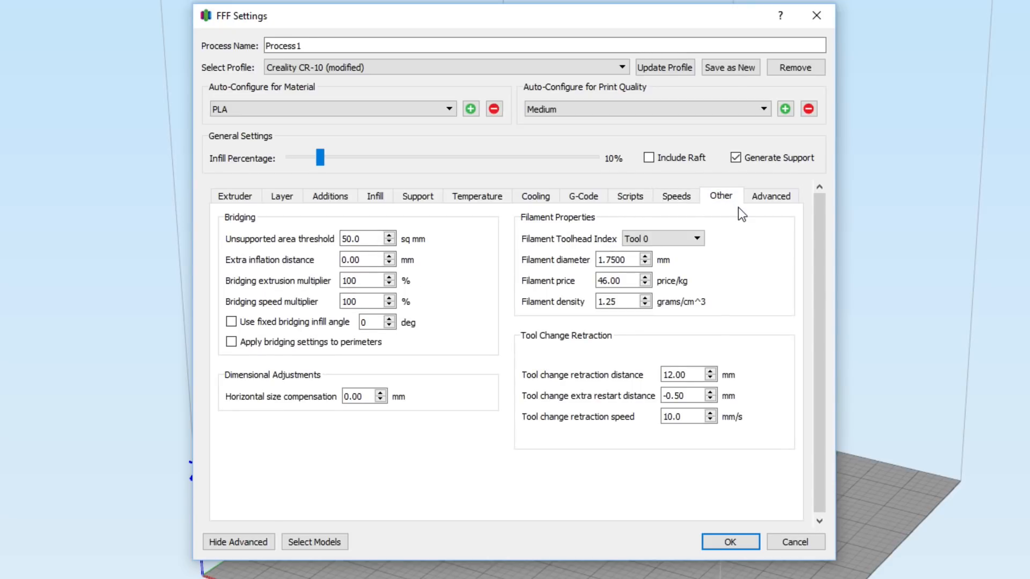
pyautogui.click(764, 199)
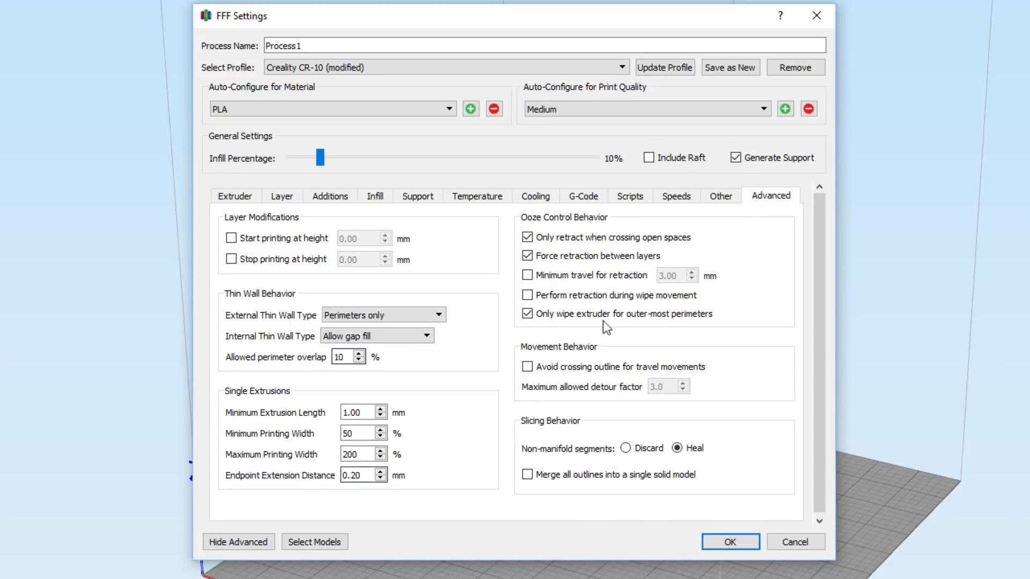
pyautogui.click(731, 542)
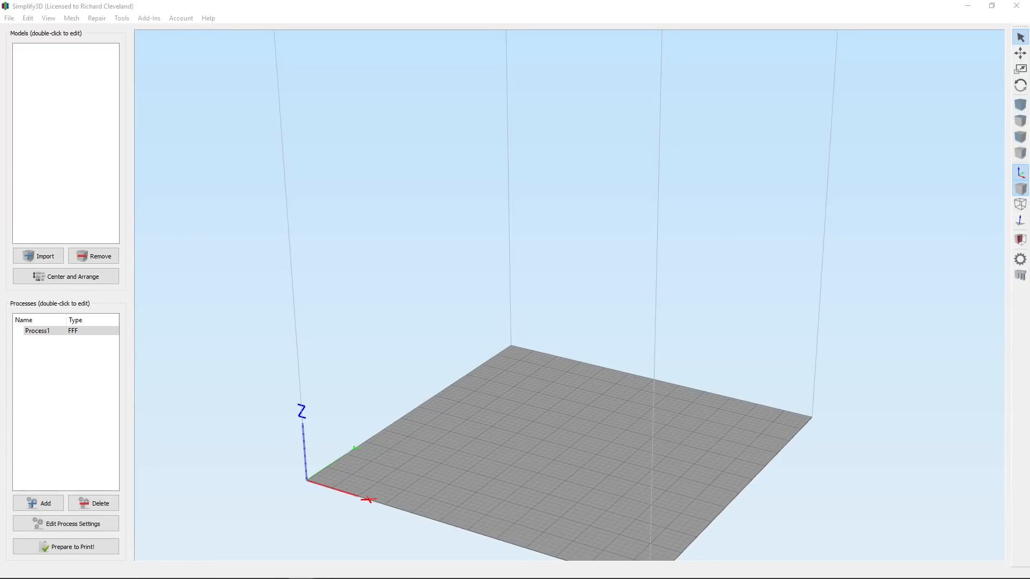
# Import the G-ARM 1, G-ARM 2, G-CHEST, G-EAR 1, G-EAR 2 and G-HEAD models from the Fragmintz Galactus STL folder
pyautogui.click(46, 256)
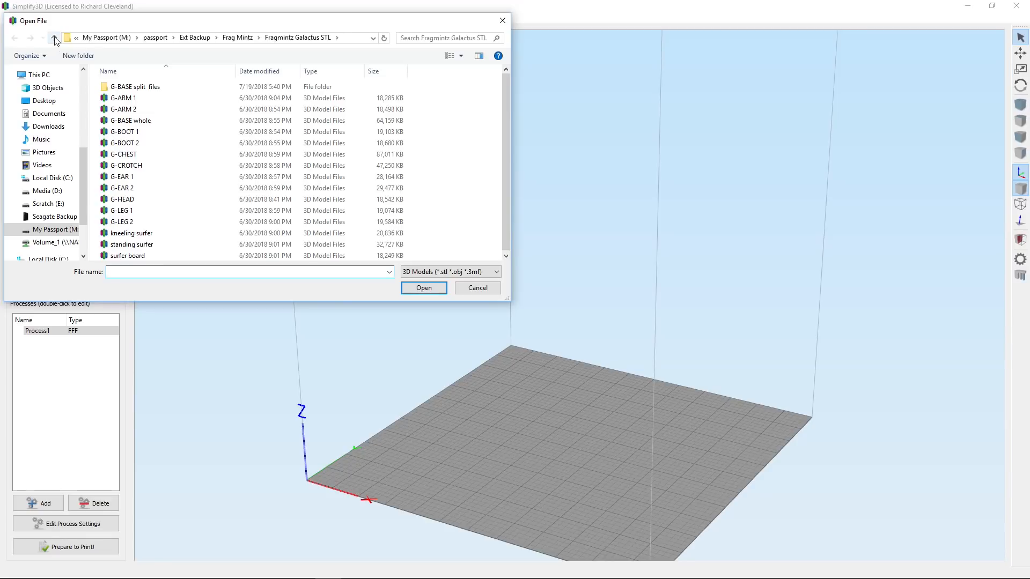
pyautogui.click(182, 155)
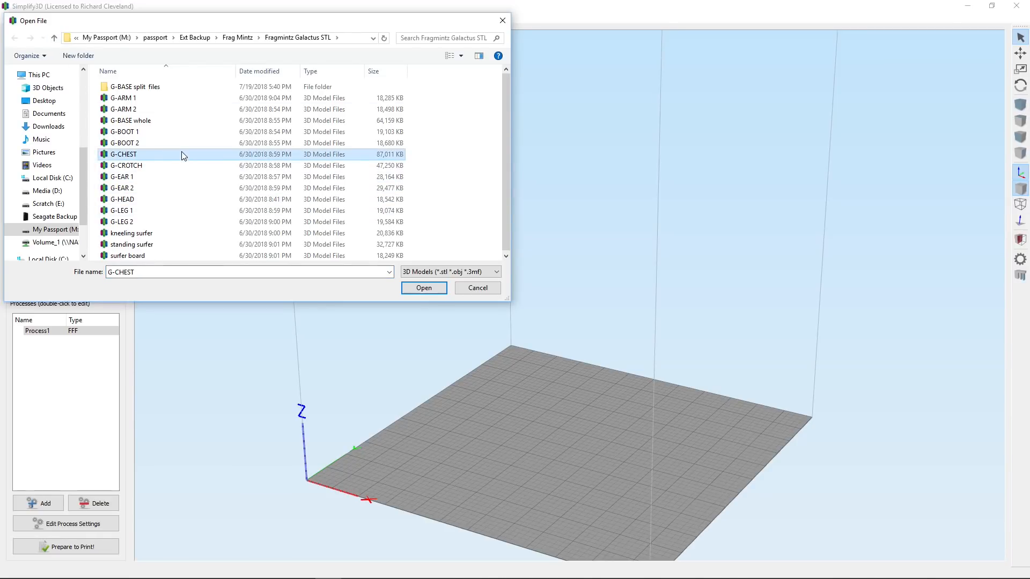
pyautogui.keyDown('ctrl'); pyautogui.click(183, 109); pyautogui.keyUp('ctrl')
pyautogui.keyDown('ctrl'); pyautogui.click(163, 98); pyautogui.keyUp('ctrl')
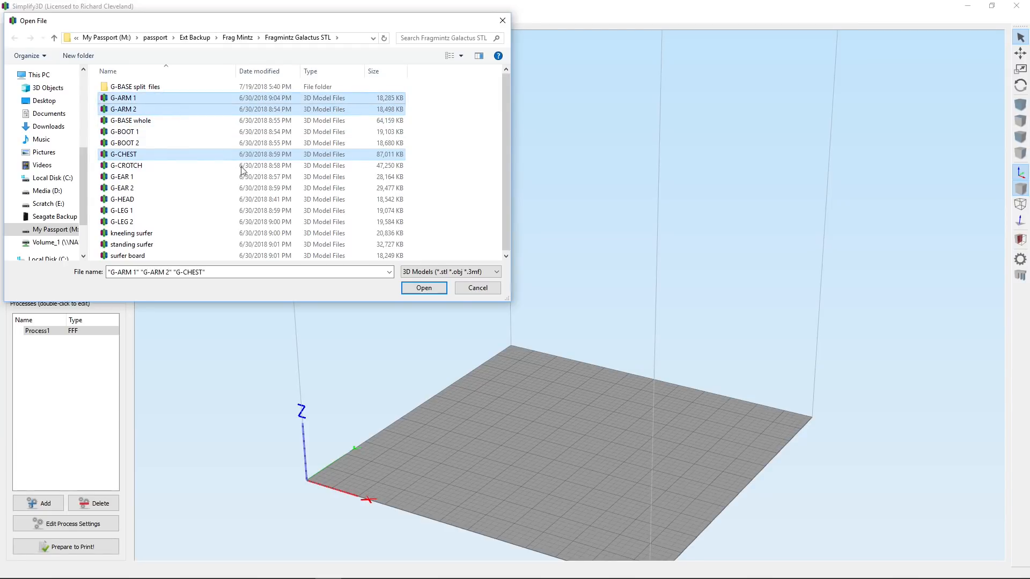
pyautogui.keyDown('ctrl'); pyautogui.click(161, 199); pyautogui.keyUp('ctrl')
pyautogui.keyDown('ctrl'); pyautogui.click(144, 187); pyautogui.keyUp('ctrl')
pyautogui.keyDown('ctrl'); pyautogui.click(149, 177); pyautogui.keyUp('ctrl')
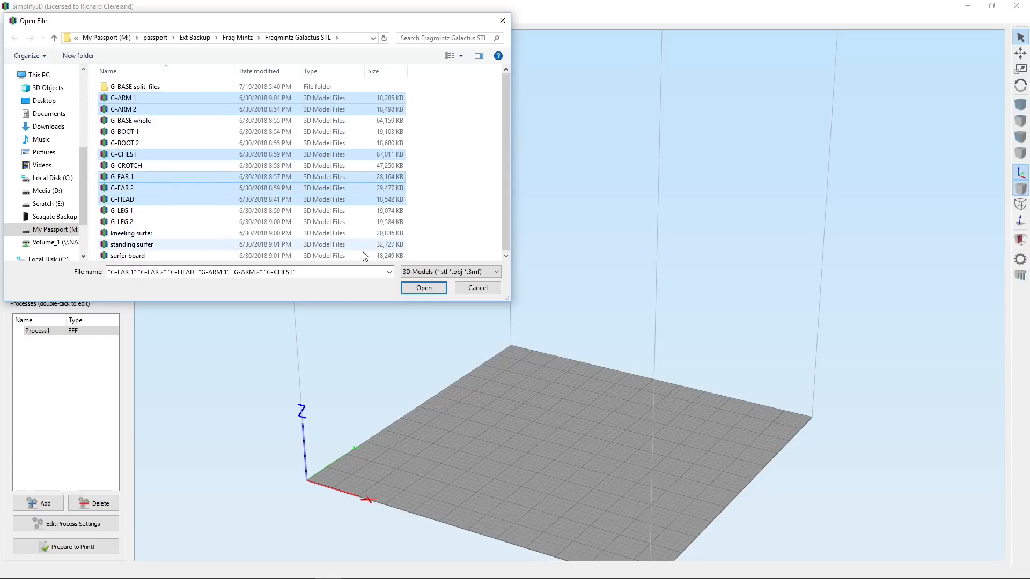
pyautogui.click(424, 288)
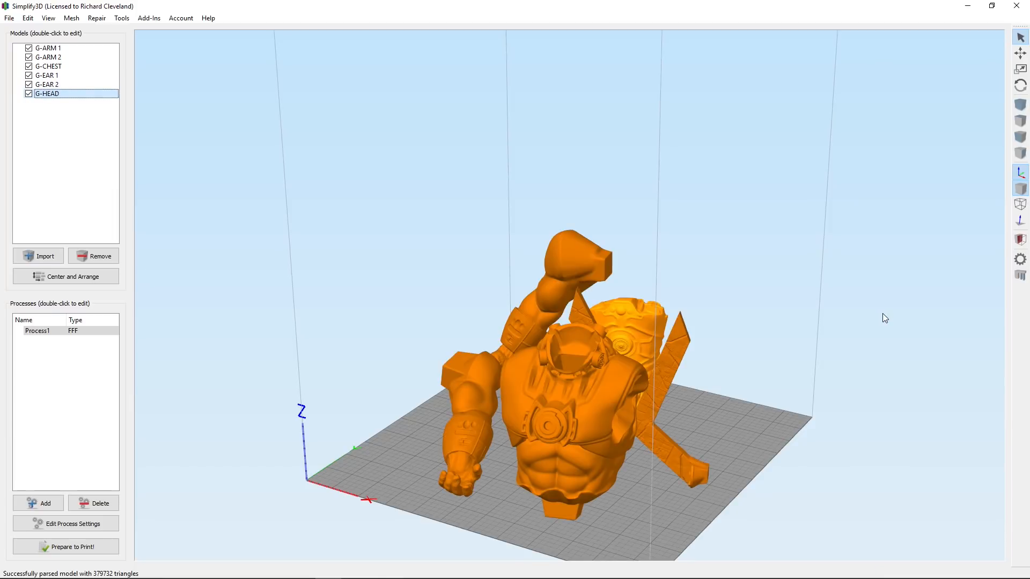
# Place the flat shoulder peg face of the G-ARM 2 model on the print bed
pyautogui.moveTo(632, 500); pyautogui.dragTo(792, 464)
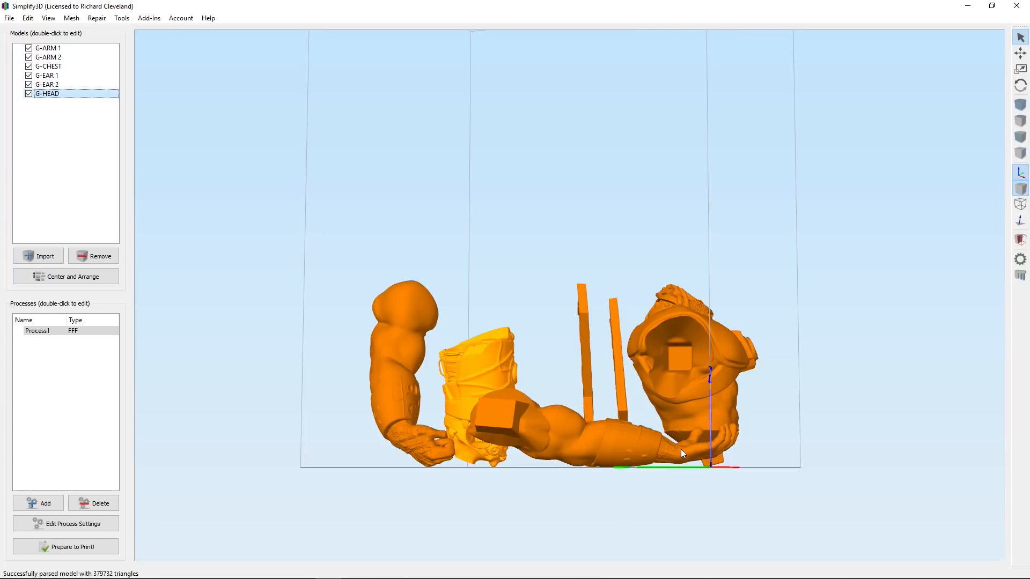
pyautogui.moveTo(568, 465); pyautogui.dragTo(627, 401)
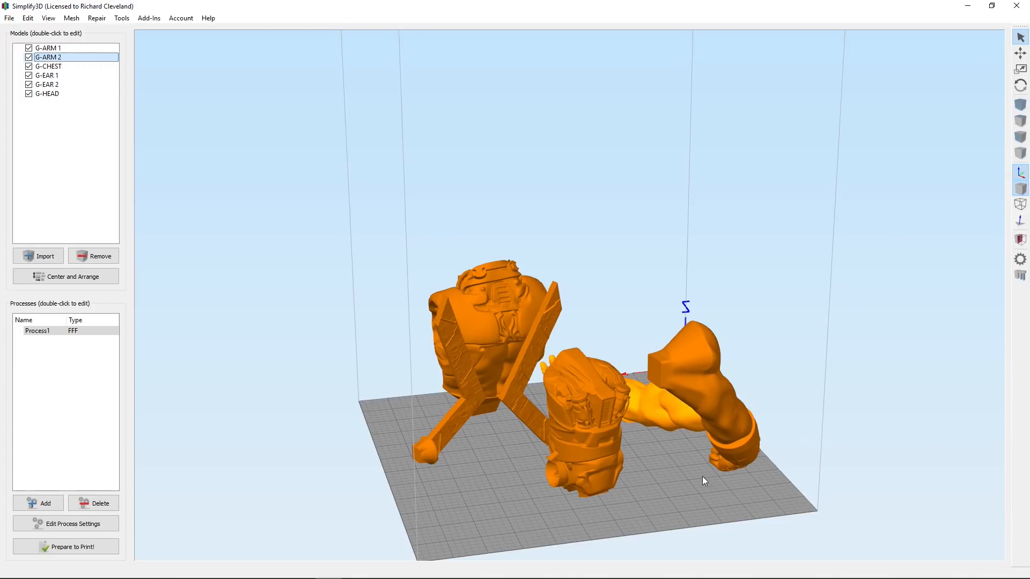
pyautogui.moveTo(702, 477); pyautogui.dragTo(461, 518)
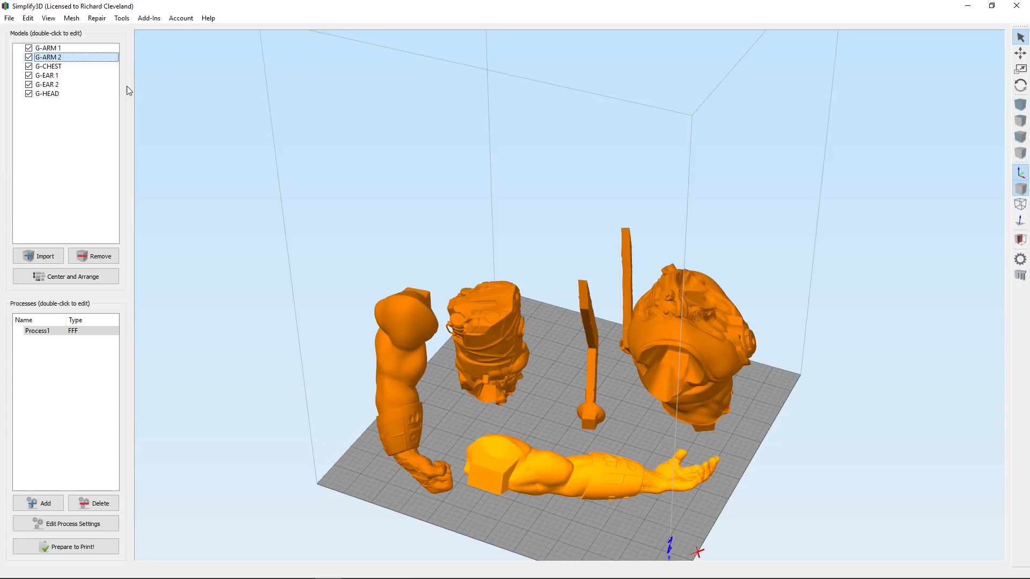
pyautogui.click(28, 19)
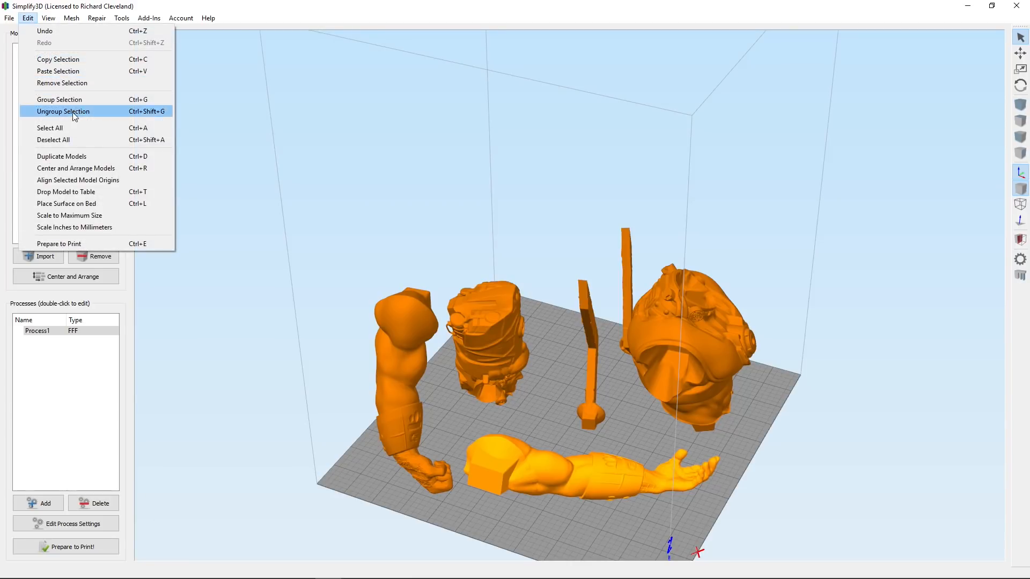
pyautogui.click(98, 204)
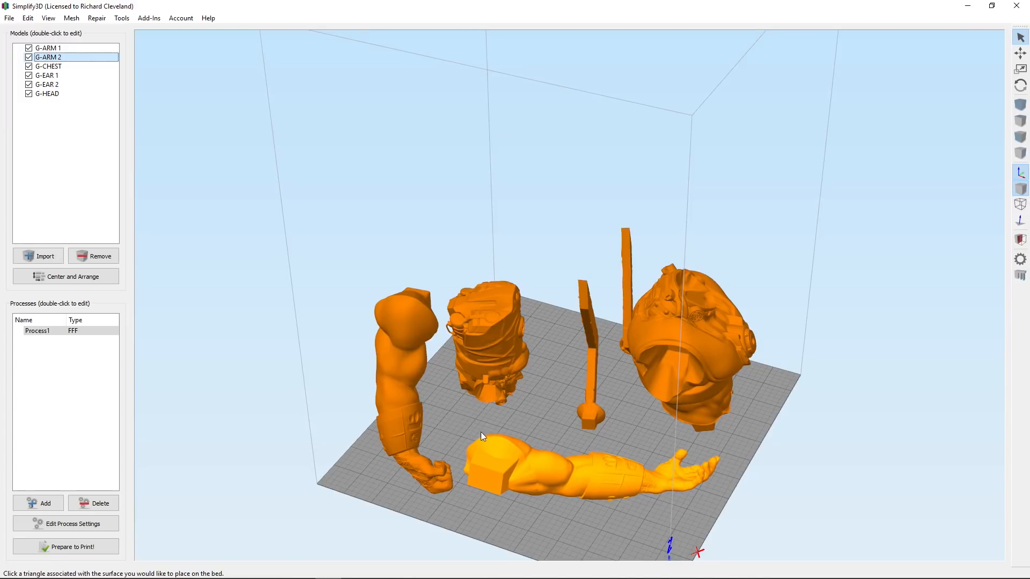
pyautogui.click(485, 479)
pyautogui.moveTo(585, 491); pyautogui.dragTo(442, 423)
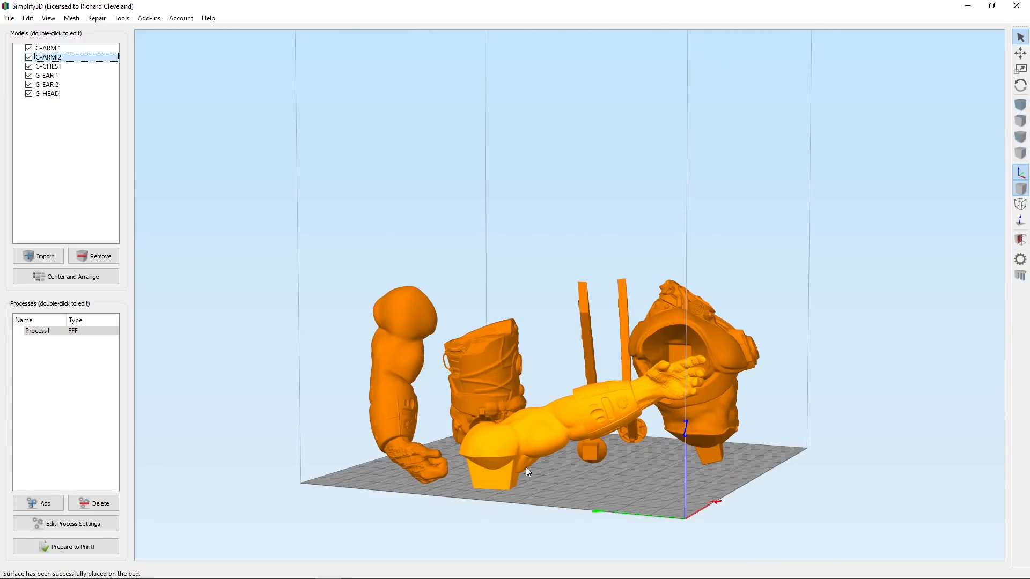
# Place the flat shoulder peg face of the G-ARM 1 model on the bed, and center and arrange all models
pyautogui.moveTo(572, 462); pyautogui.dragTo(244, 466)
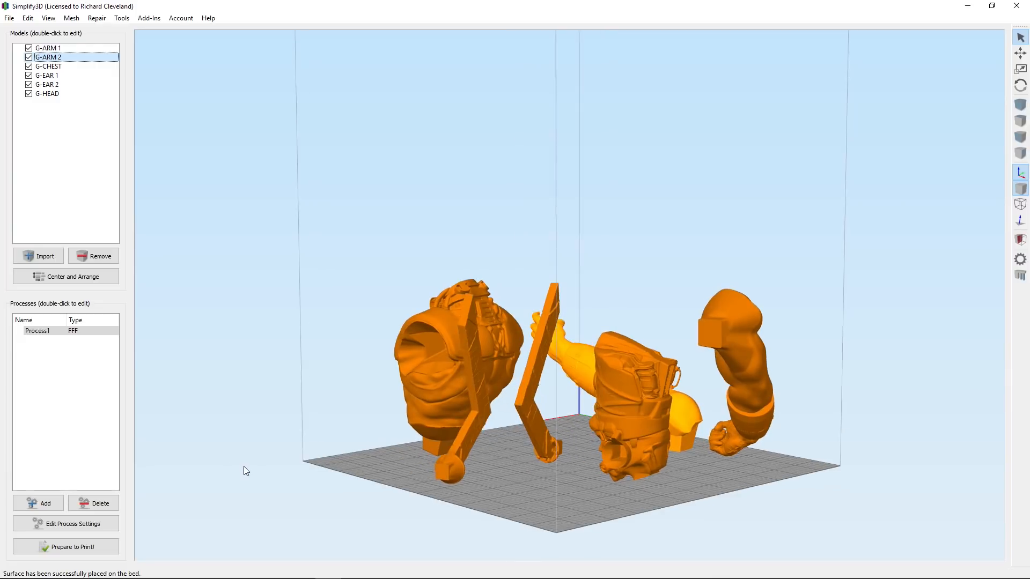
pyautogui.click(31, 19)
pyautogui.click(72, 206)
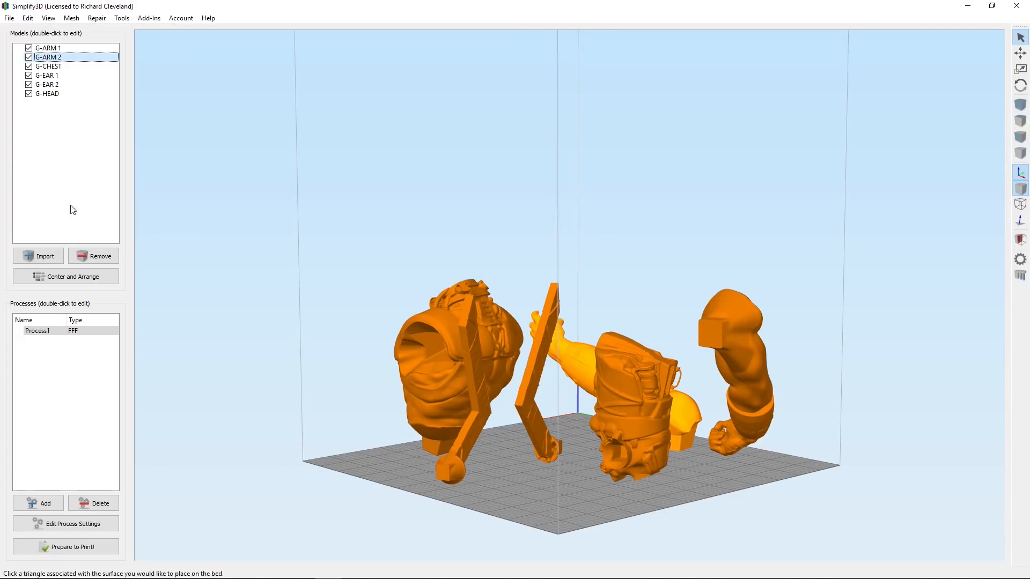
pyautogui.click(710, 336)
pyautogui.moveTo(742, 446); pyautogui.dragTo(539, 520)
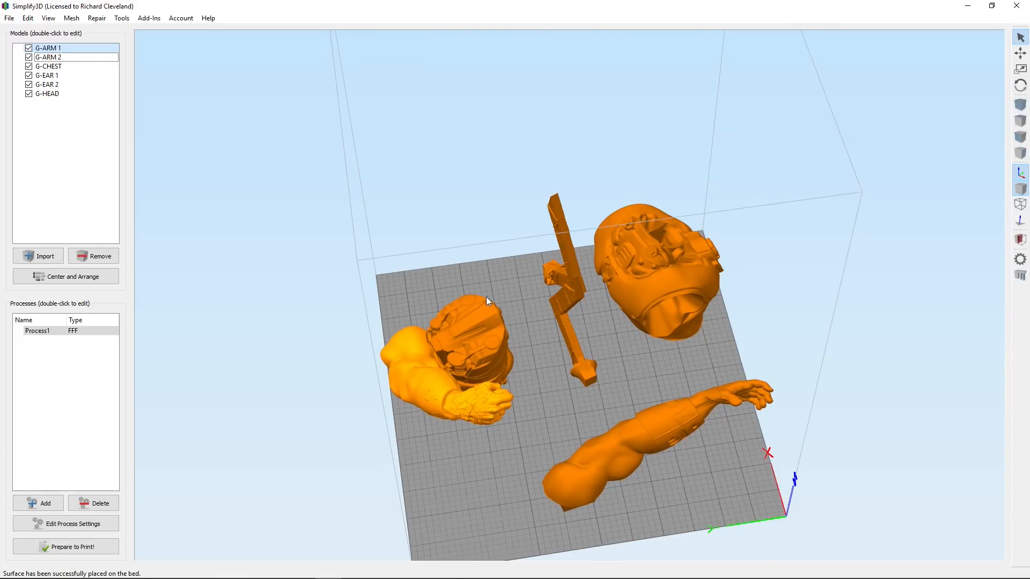
pyautogui.click(90, 277)
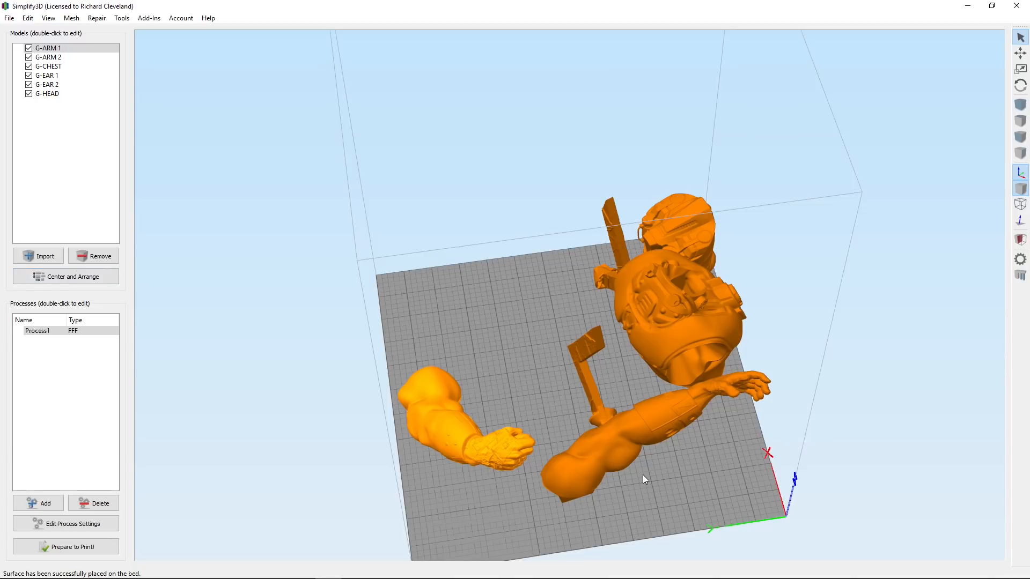
pyautogui.moveTo(703, 498); pyautogui.dragTo(743, 406)
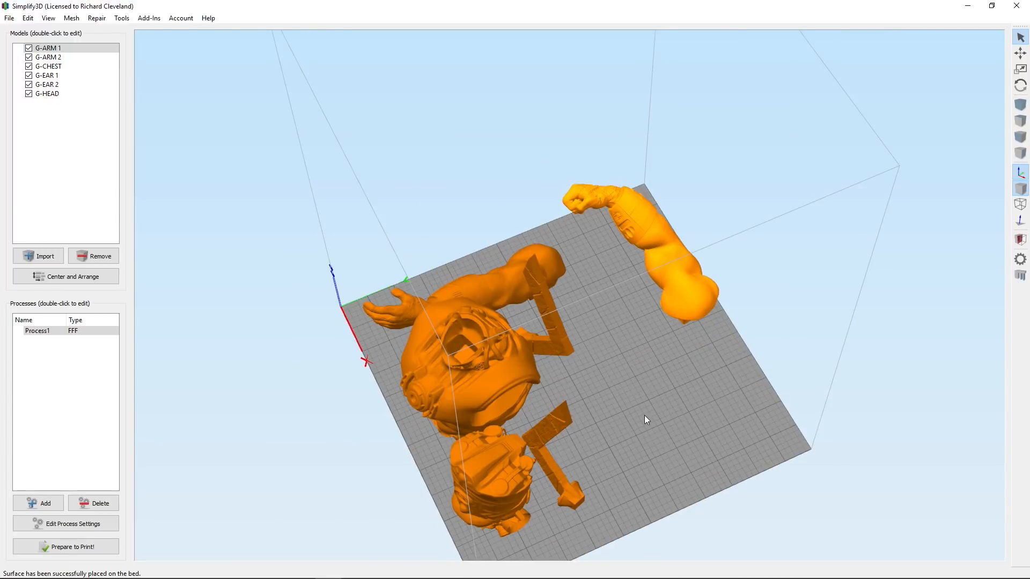
# Move the G-HEAD model to the open area beyond the G-ARM 1 shoulder, and reposition both ears between the chest and the head
pyautogui.click(502, 483)
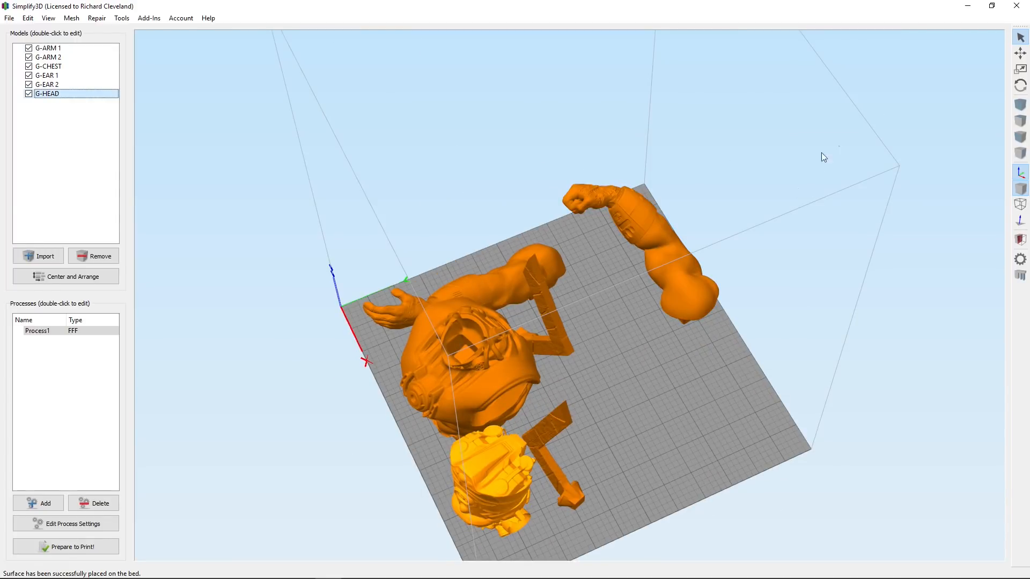
pyautogui.click(1020, 53)
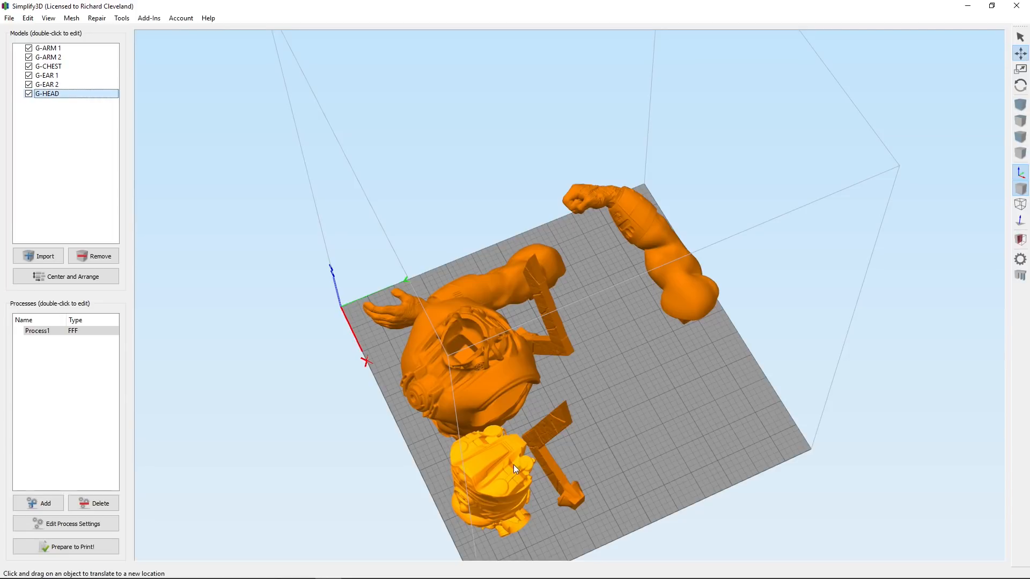
pyautogui.moveTo(496, 471); pyautogui.dragTo(722, 400)
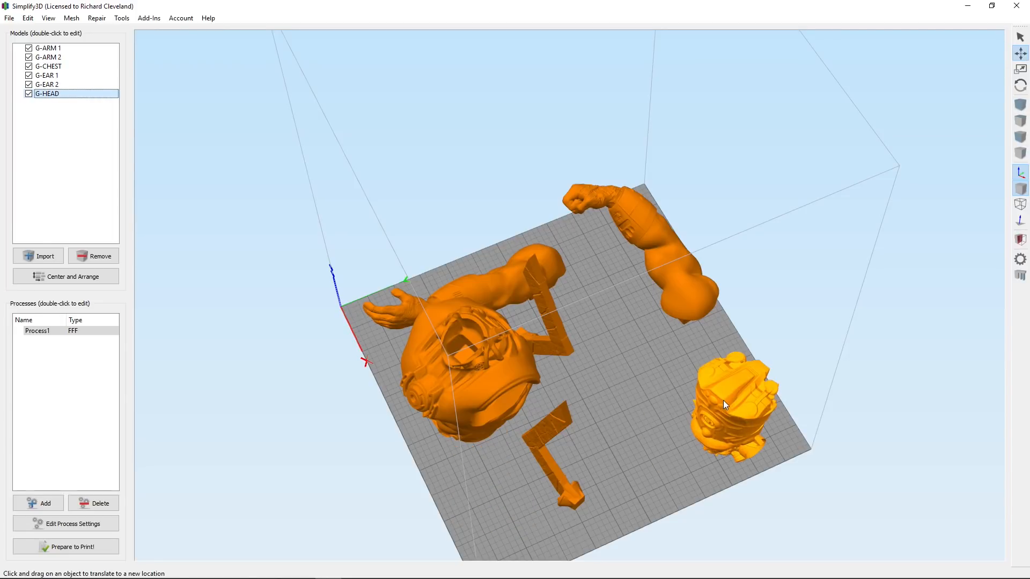
pyautogui.moveTo(723, 401); pyautogui.dragTo(684, 400)
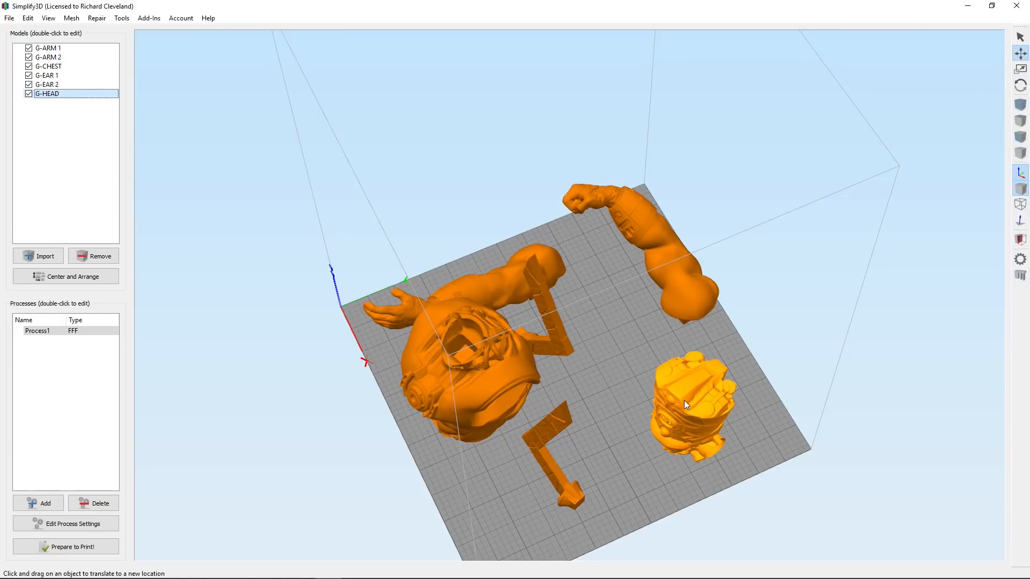
pyautogui.click(557, 486)
pyautogui.moveTo(558, 486); pyautogui.dragTo(619, 463)
pyautogui.click(549, 346)
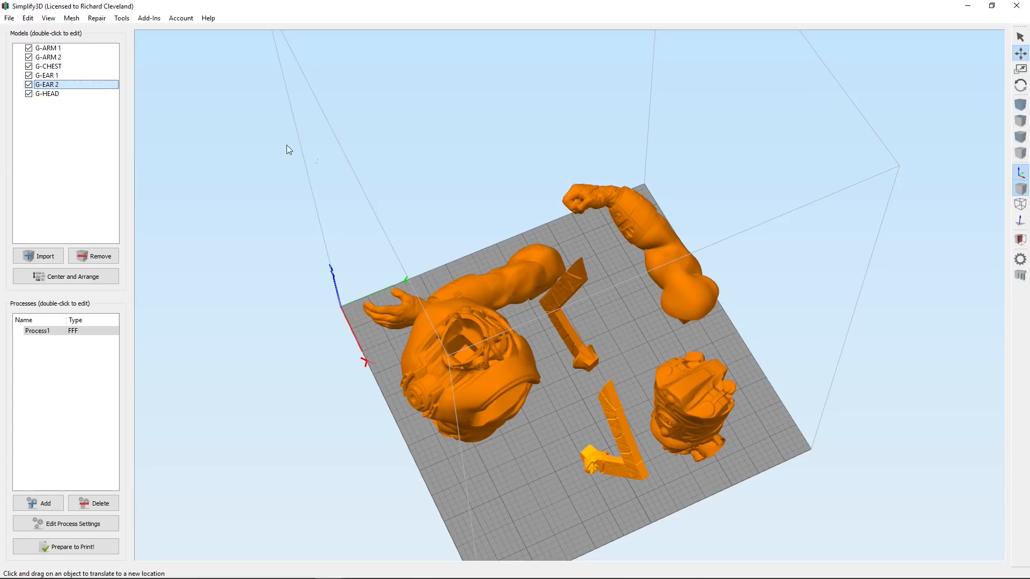
# Place the flat peg face at the round end of the G-EAR 1 model on the bed
pyautogui.click(28, 18)
pyautogui.click(160, 201)
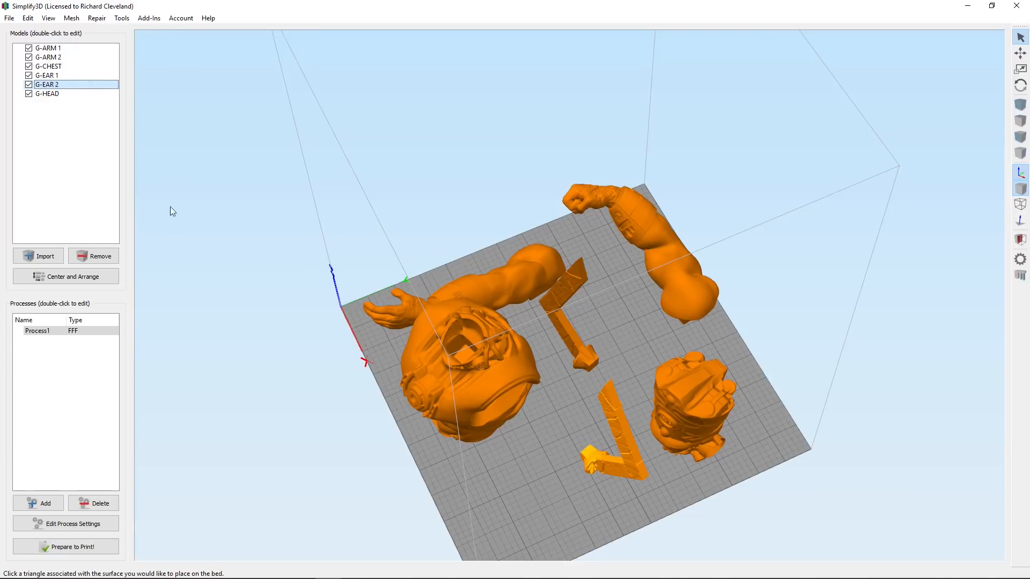
pyautogui.click(593, 365)
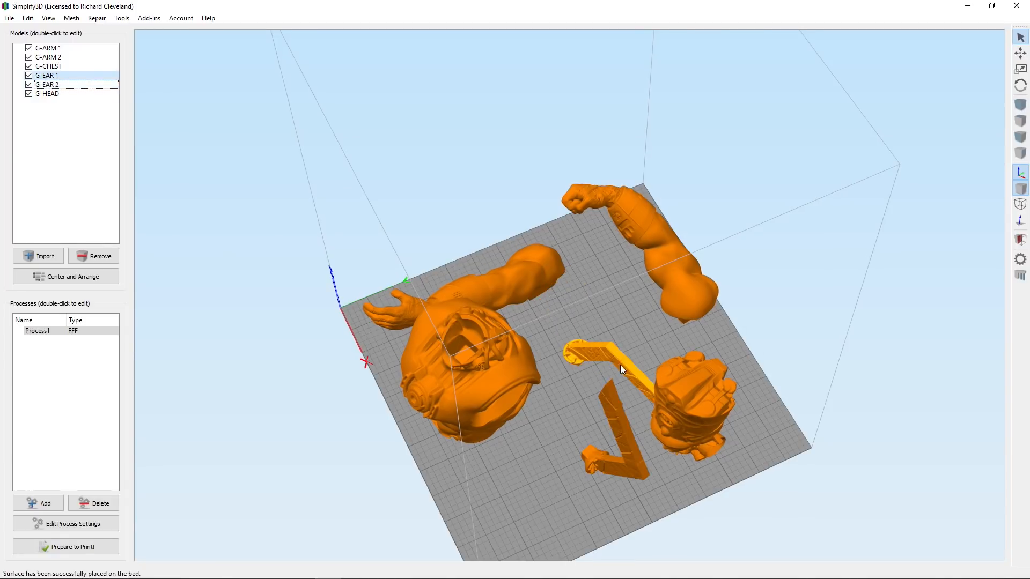
# Place the flat peg face at the round end of the G-EAR 2 model on the bed
pyautogui.moveTo(607, 374); pyautogui.dragTo(654, 409)
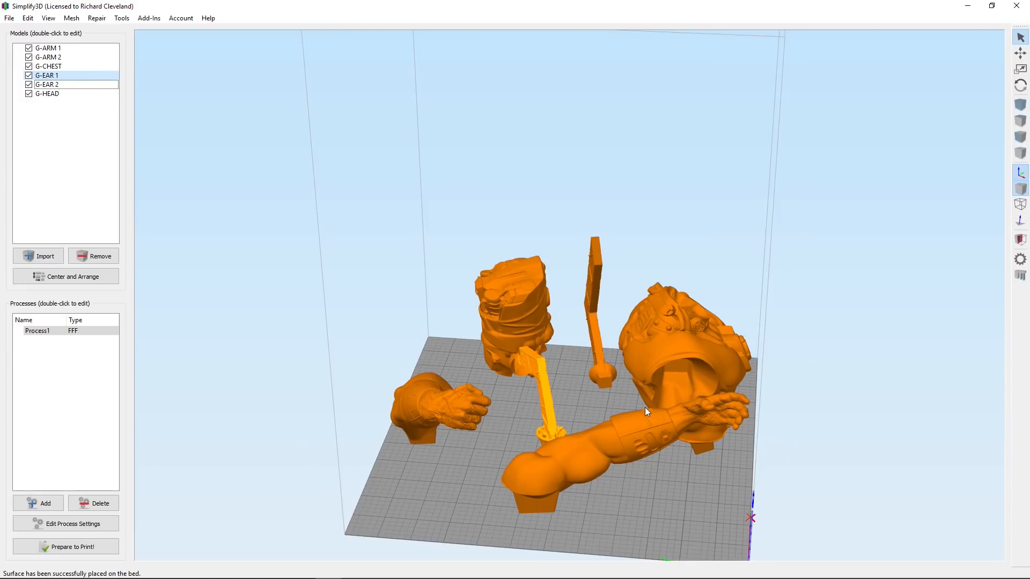
pyautogui.scroll(8, 627, 407)
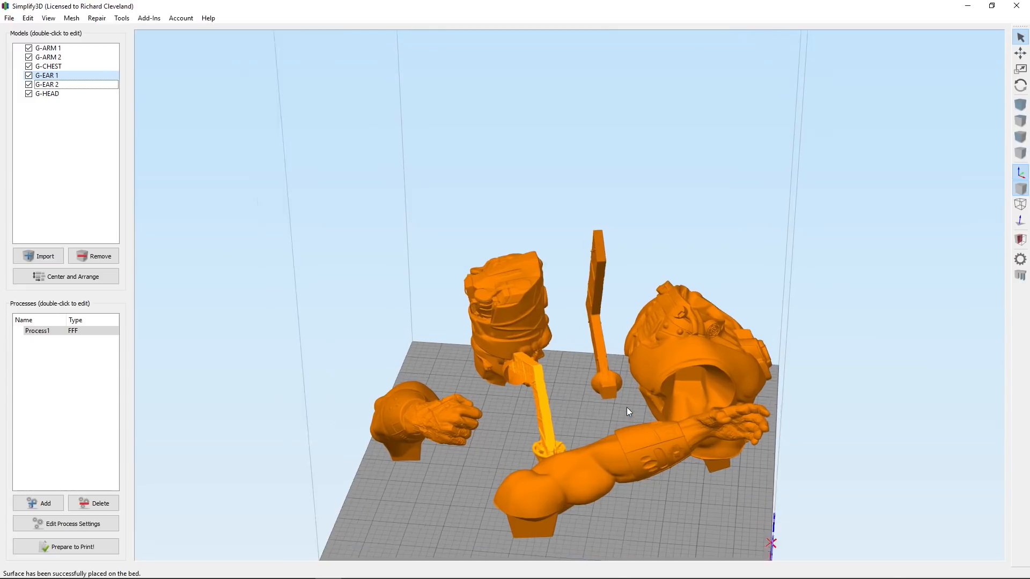
pyautogui.scroll(-3, 632, 408)
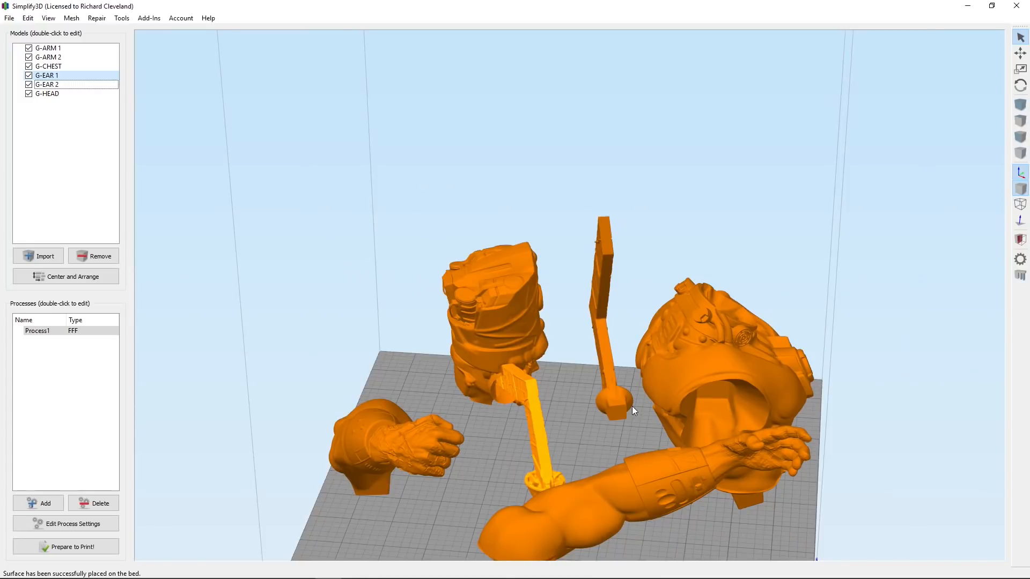
pyautogui.click(28, 20)
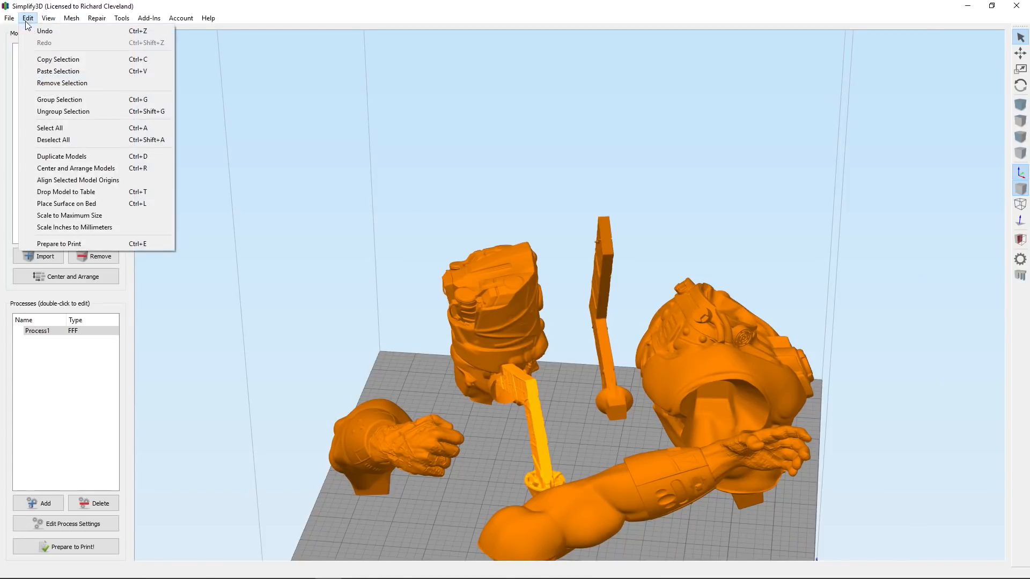
pyautogui.click(90, 204)
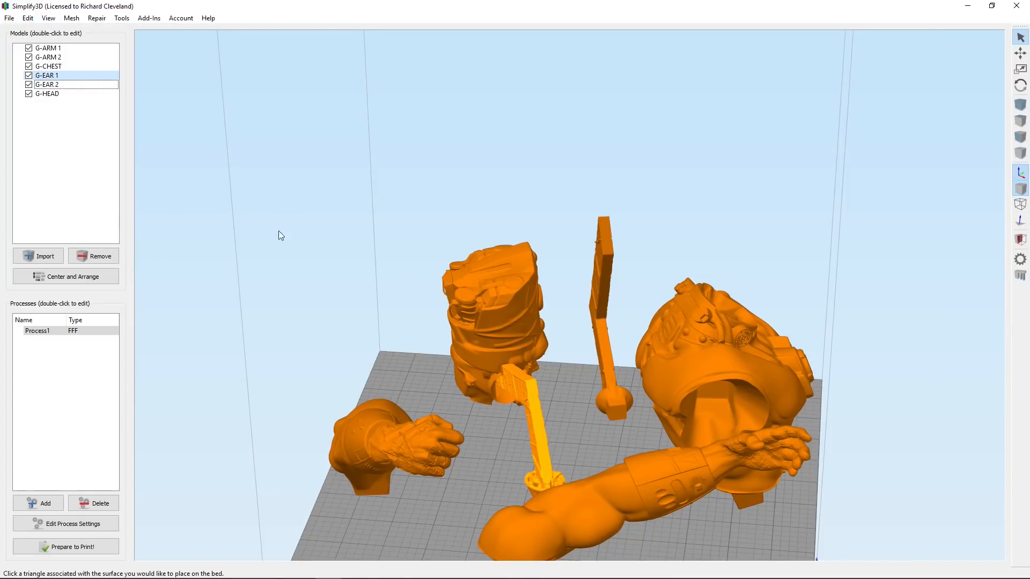
pyautogui.click(619, 411)
# Center and arrange all the reoriented models on the bed
pyautogui.moveTo(566, 413); pyautogui.dragTo(80, 188)
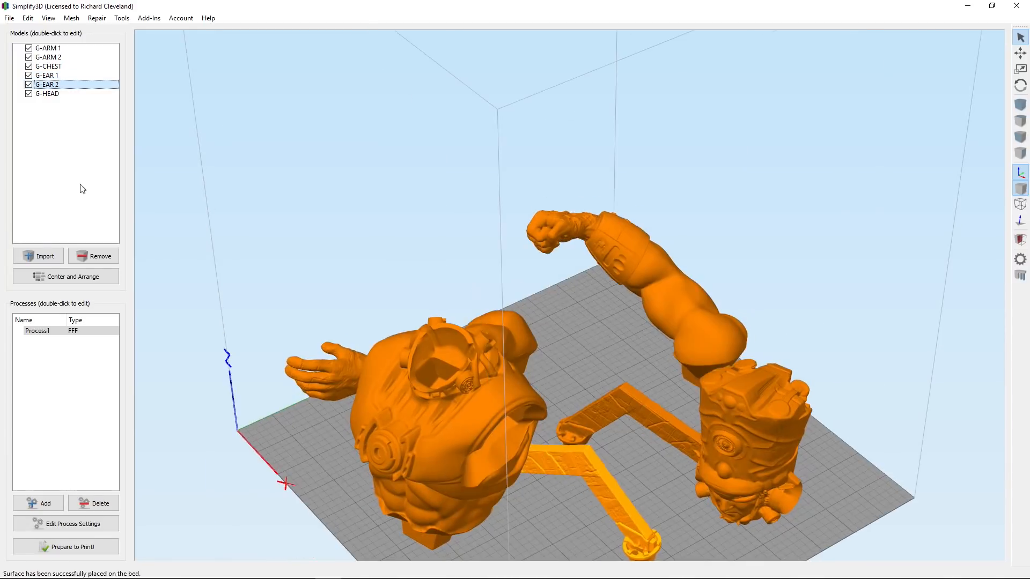
pyautogui.click(60, 277)
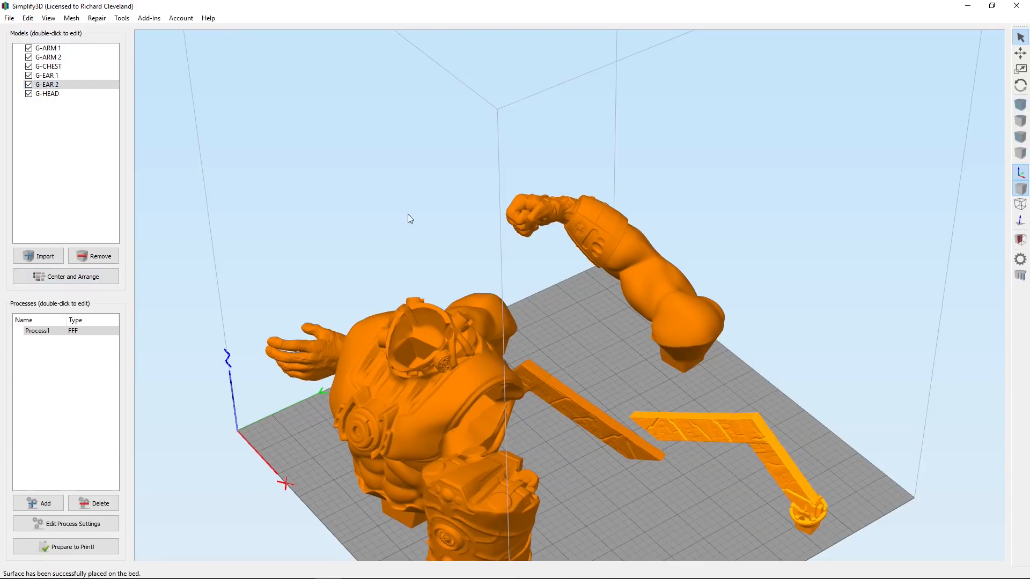
pyautogui.moveTo(858, 520); pyautogui.dragTo(847, 239)
# Move both ears together away from the chest toward the bed's far edge, and move the head into the open area beside the ears
pyautogui.click(781, 262)
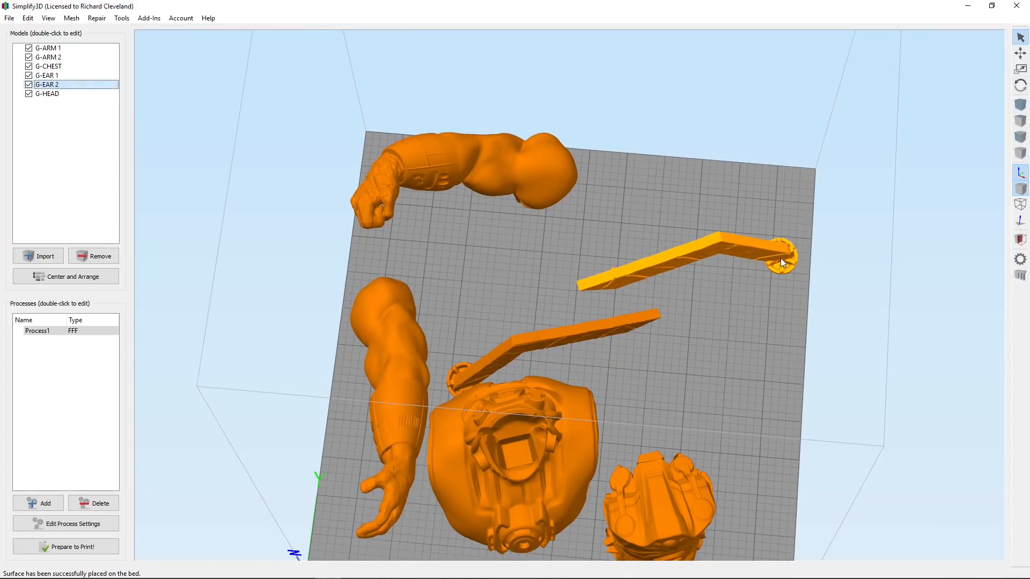
pyautogui.keyDown('ctrl'); pyautogui.click(556, 336); pyautogui.keyUp('ctrl')
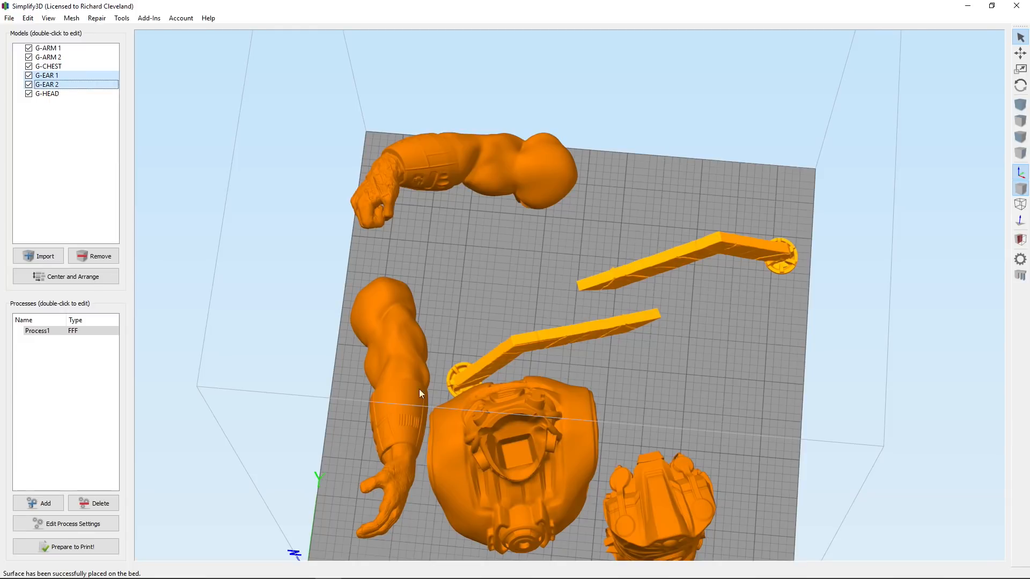
pyautogui.click(1020, 53)
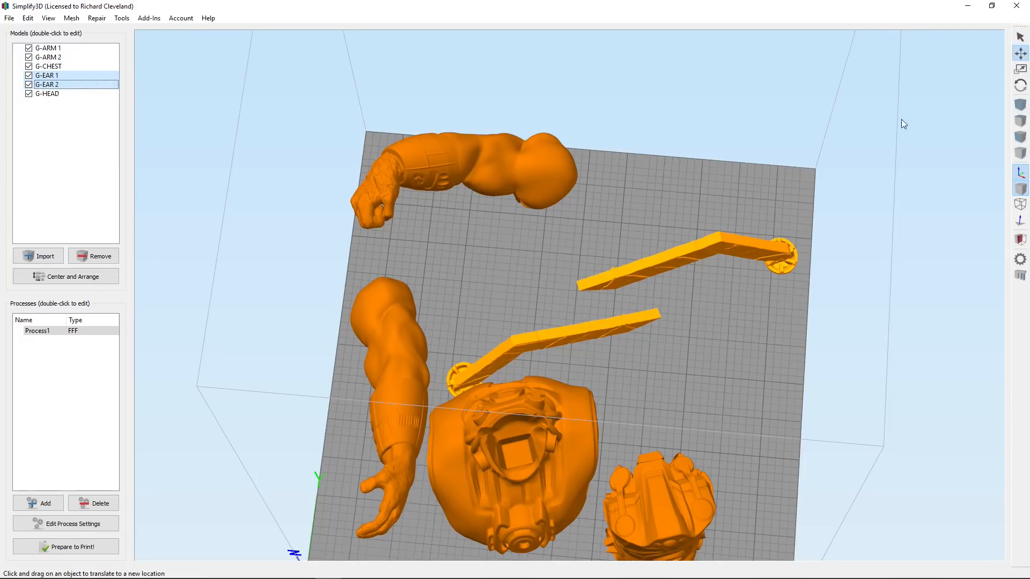
pyautogui.moveTo(671, 251); pyautogui.dragTo(664, 201)
pyautogui.click(657, 500)
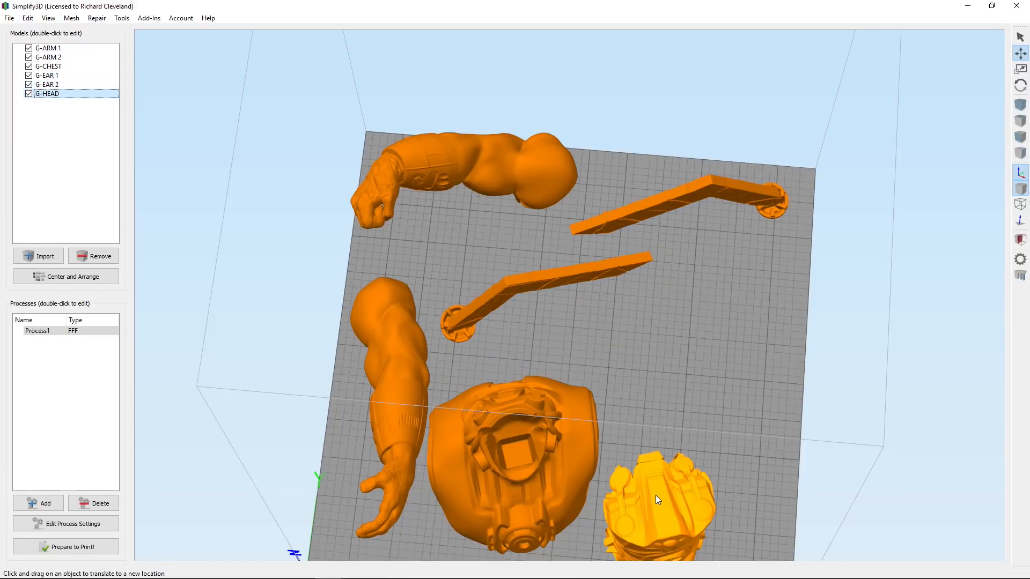
pyautogui.moveTo(655, 494); pyautogui.dragTo(700, 317)
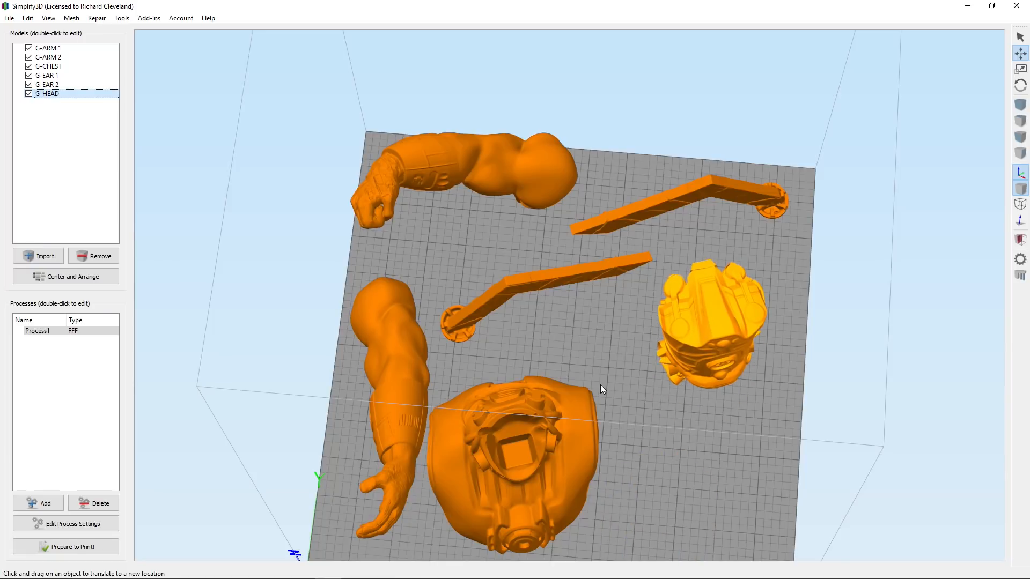
# Move the chest slightly away from the adjacent arm toward the head, and check its spacing from the surrounding models
pyautogui.click(516, 434)
pyautogui.moveTo(516, 434); pyautogui.dragTo(604, 456)
pyautogui.moveTo(675, 497); pyautogui.dragTo(426, 442)
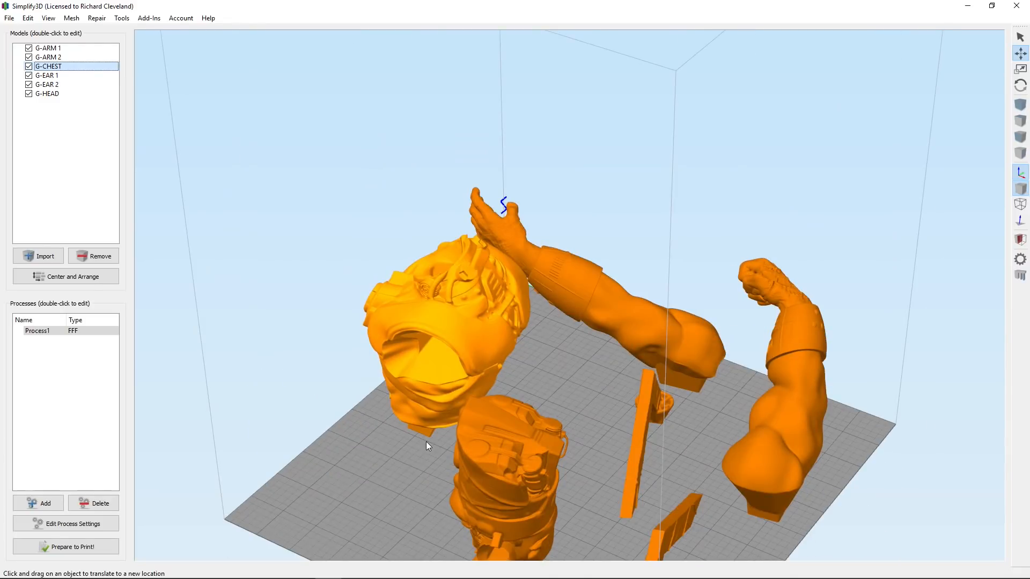
pyautogui.moveTo(426, 442); pyautogui.dragTo(298, 317)
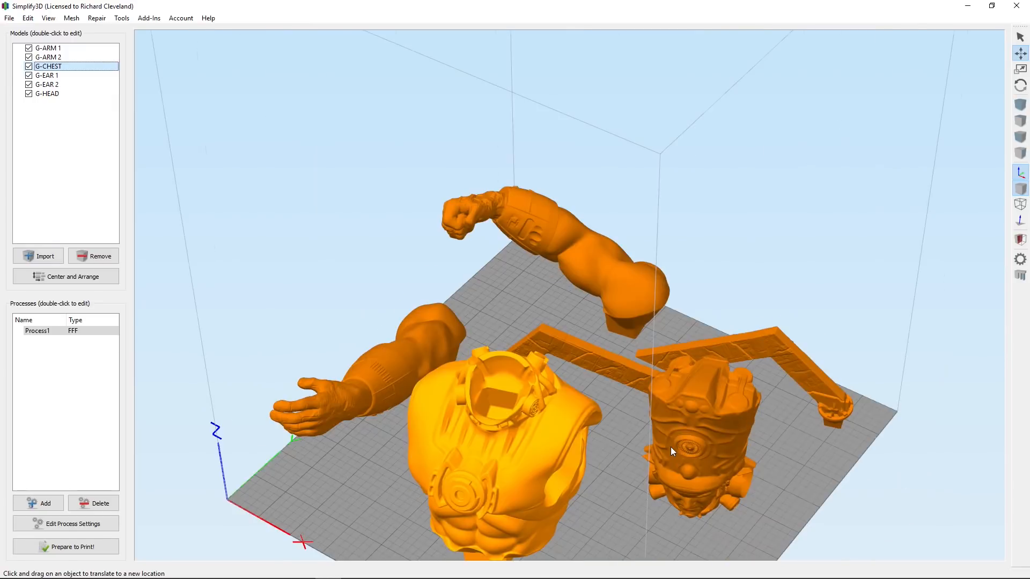
pyautogui.moveTo(670, 447); pyautogui.dragTo(462, 436)
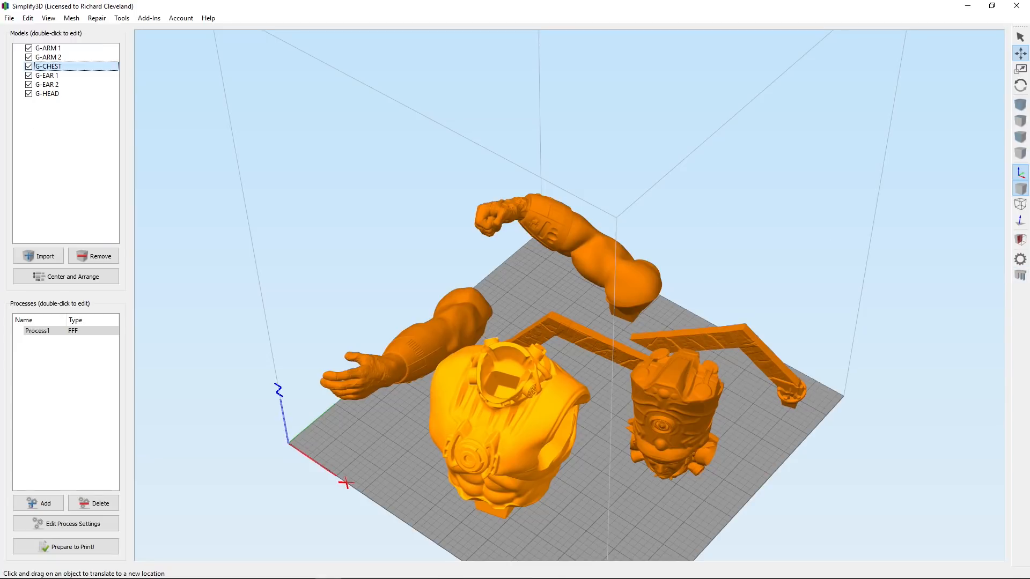
# Try automatic normal supports on the chest with a 4 mm pillar resolution and 45° overhang angle, and clear all supports
pyautogui.moveTo(0, 146); pyautogui.dragTo(247, 95)
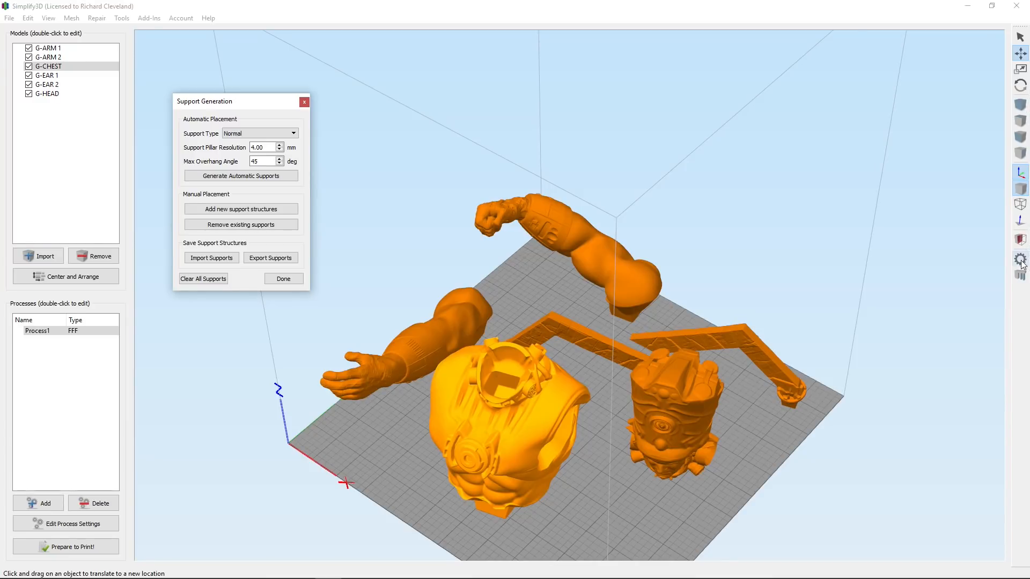
pyautogui.click(261, 178)
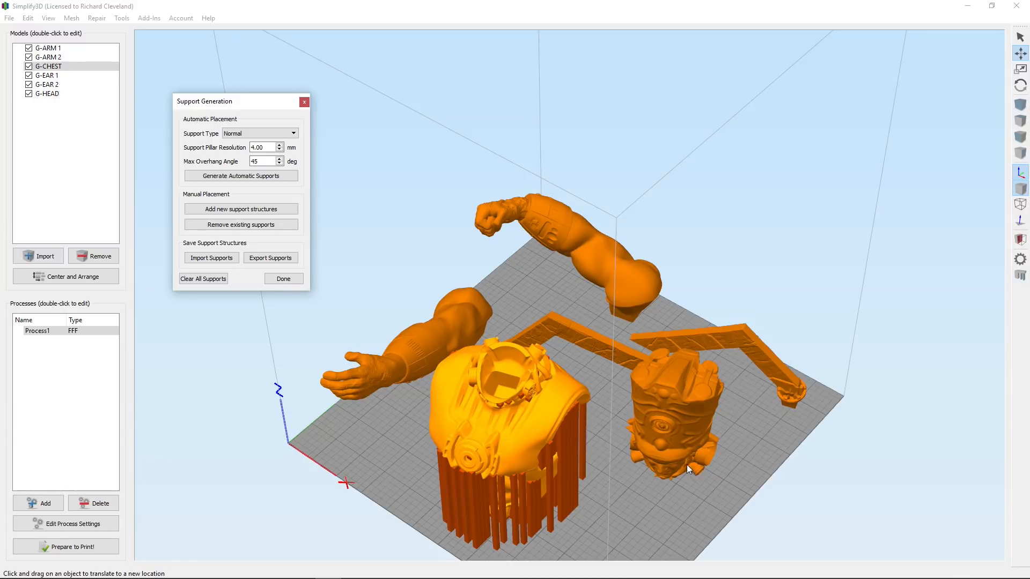
pyautogui.moveTo(625, 507); pyautogui.dragTo(817, 429)
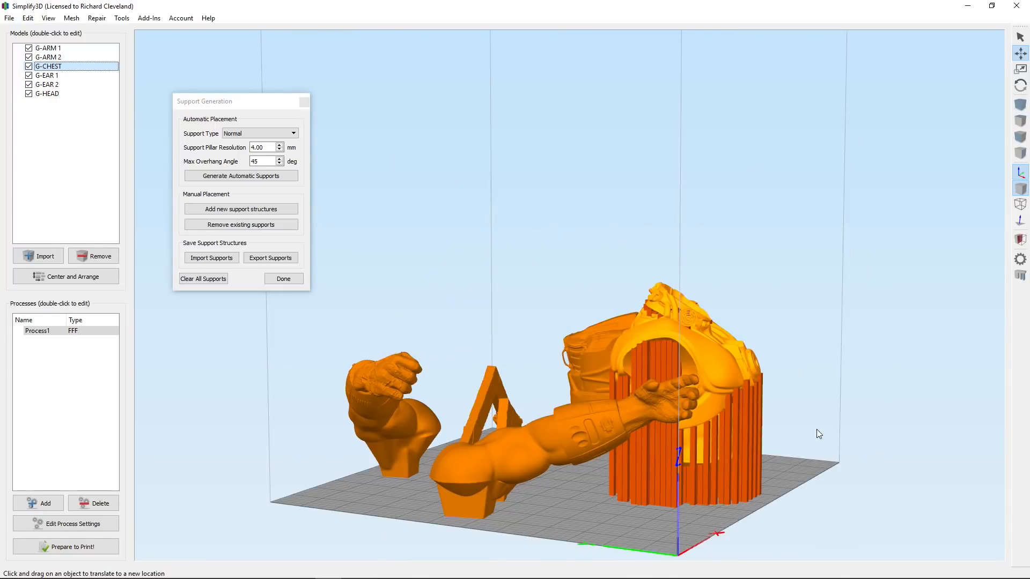
pyautogui.moveTo(816, 429); pyautogui.dragTo(455, 391)
pyautogui.moveTo(442, 378); pyautogui.dragTo(376, 304)
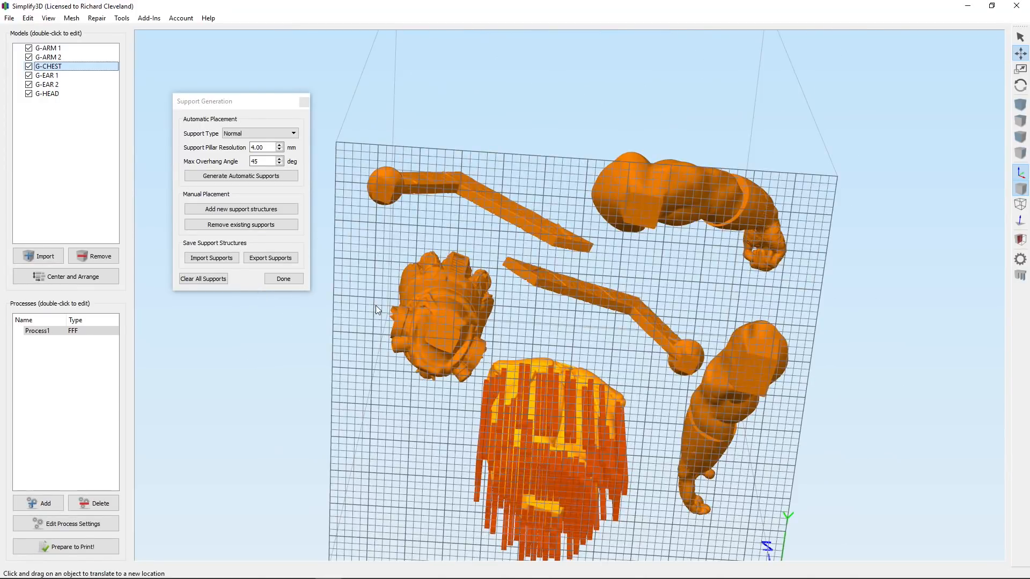
pyautogui.click(204, 279)
# Place the flat face on the underside of the head's neck on the bed
pyautogui.click(27, 18)
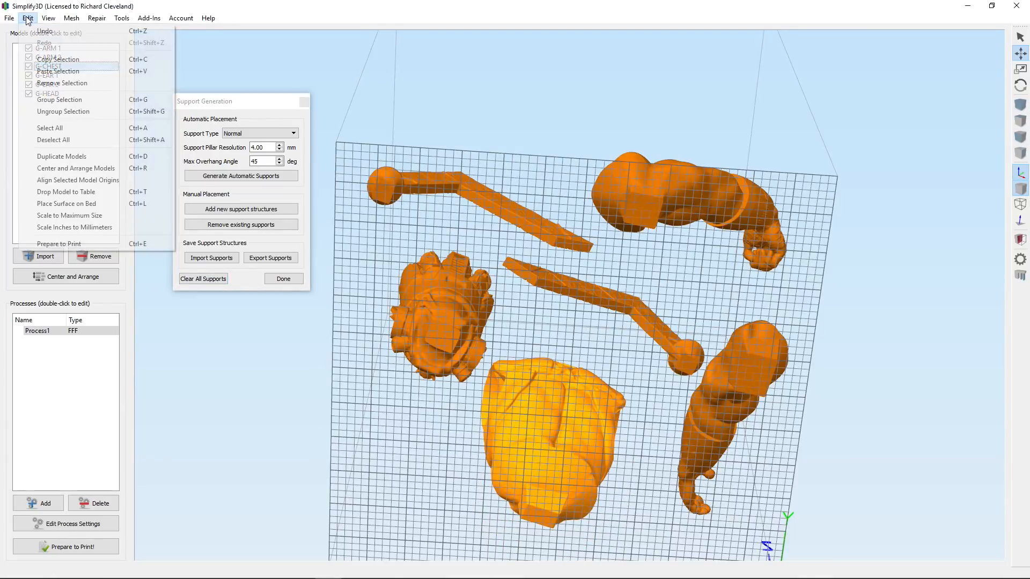
pyautogui.click(94, 204)
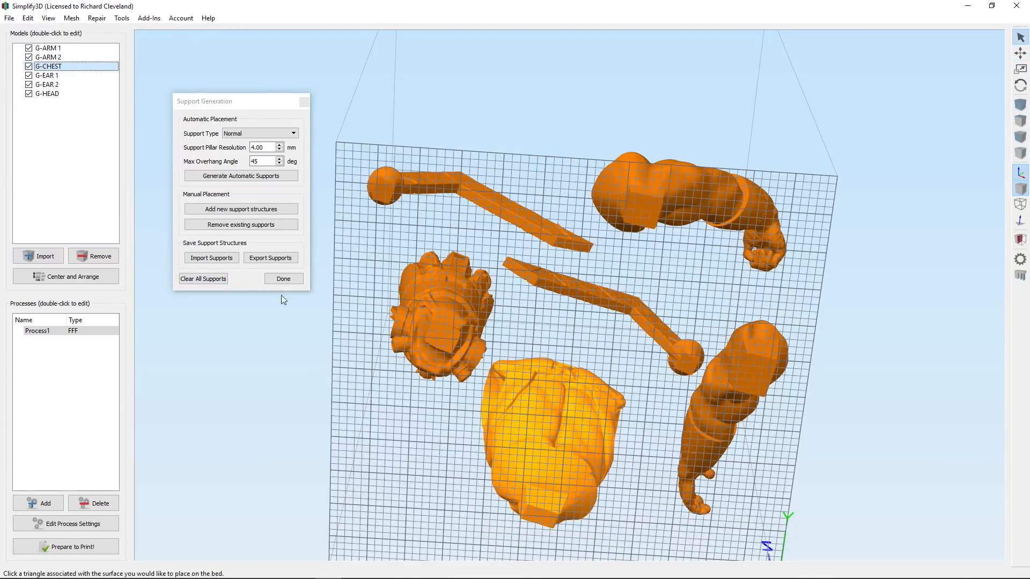
pyautogui.click(445, 336)
pyautogui.moveTo(430, 440); pyautogui.dragTo(634, 553)
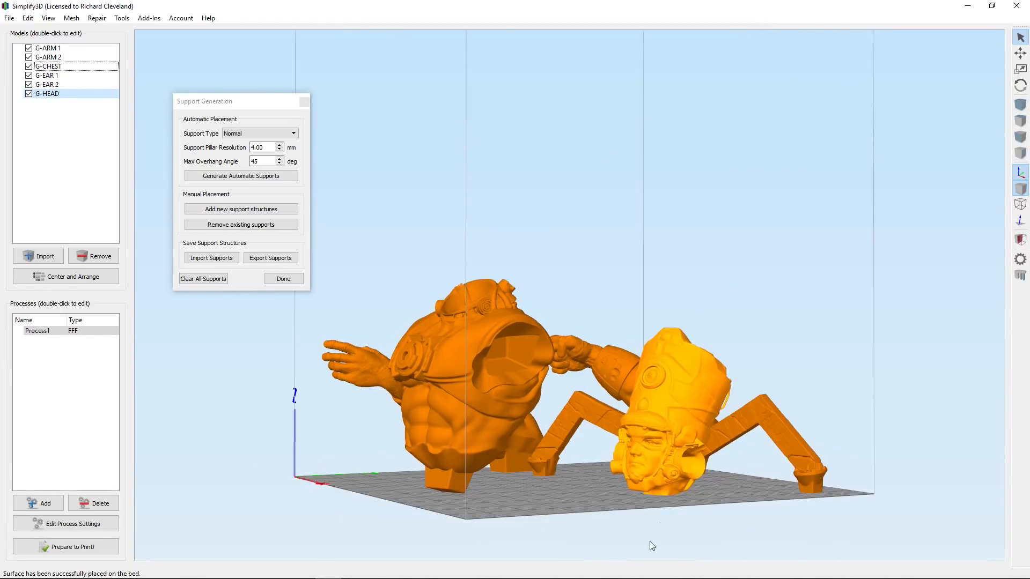
pyautogui.moveTo(665, 466); pyautogui.dragTo(649, 515)
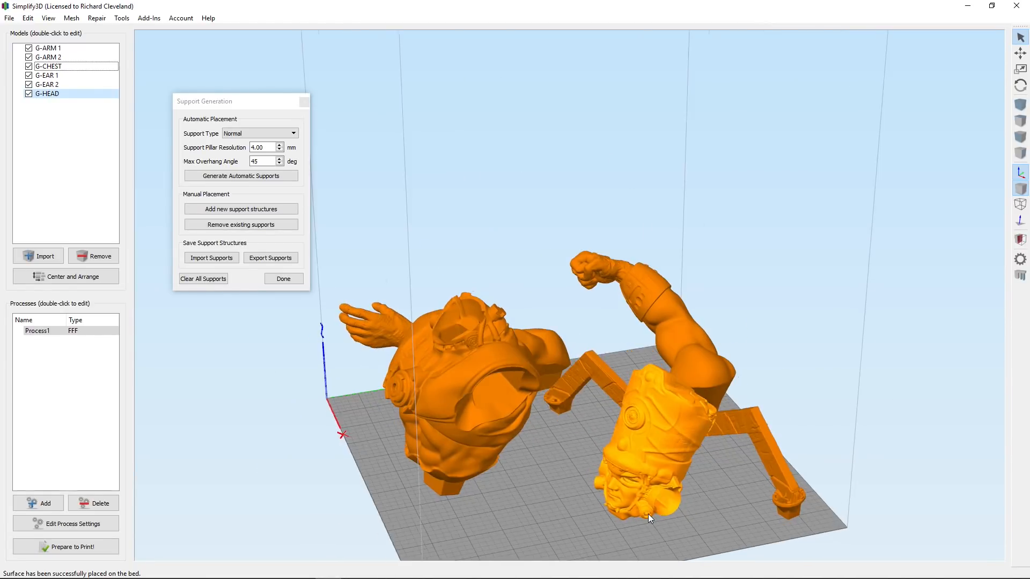
# Move the head slightly away from the ears toward the bed's front edge
pyautogui.click(1020, 53)
pyautogui.moveTo(659, 474); pyautogui.dragTo(613, 500)
pyautogui.moveTo(707, 523); pyautogui.dragTo(539, 449)
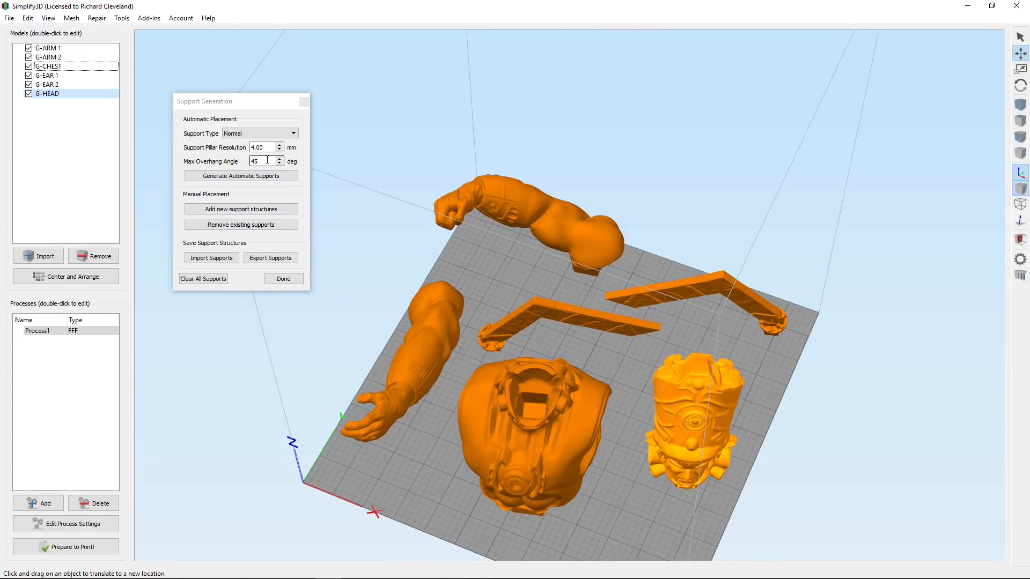
# Leave support generation and set the maximum overhang angle to 65° in Process1's support settings
pyautogui.click(294, 278)
pyautogui.doubleClick(39, 332)
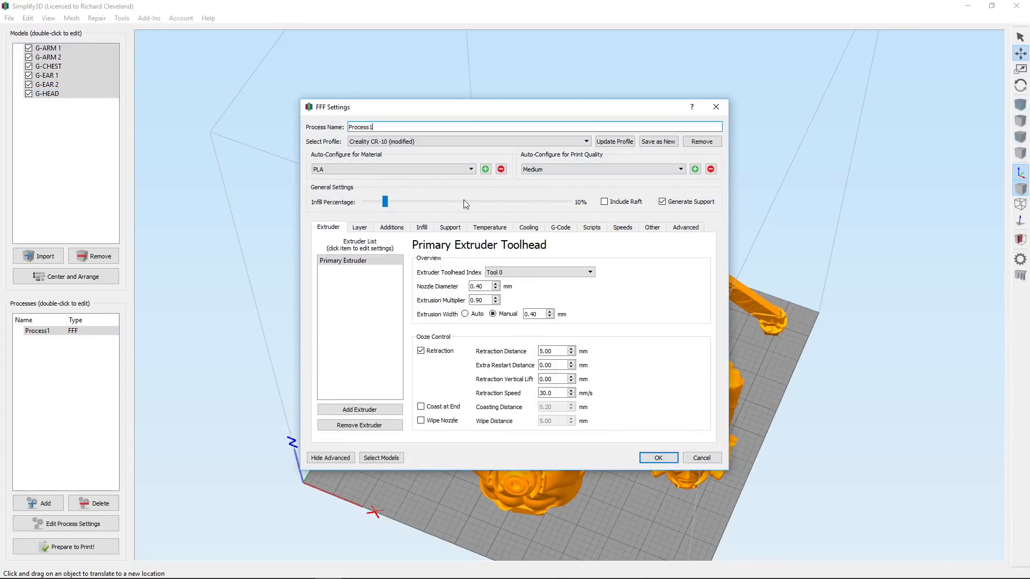
pyautogui.click(448, 229)
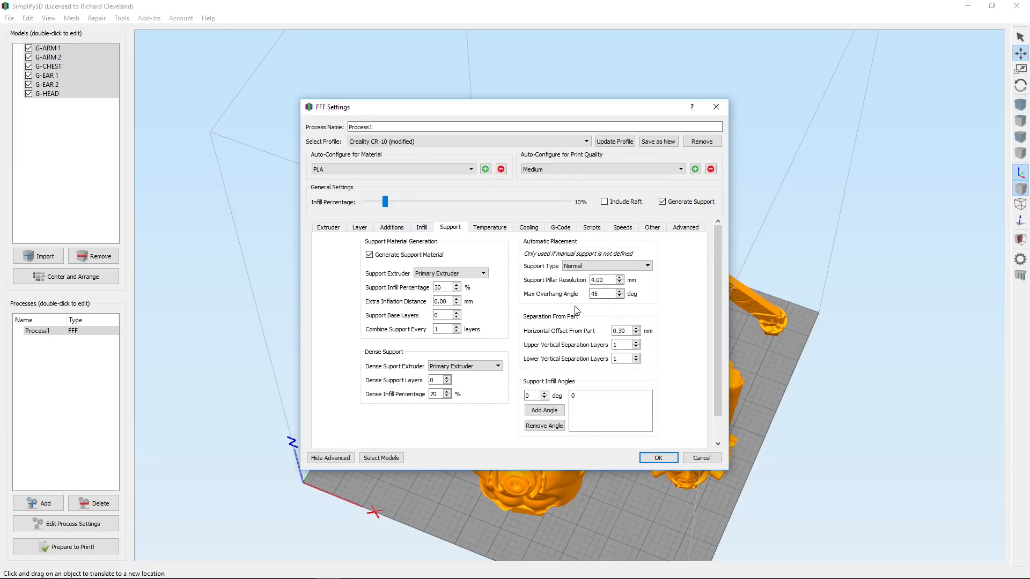
pyautogui.doubleClick(596, 294)
pyautogui.write('65')
pyautogui.click(659, 458)
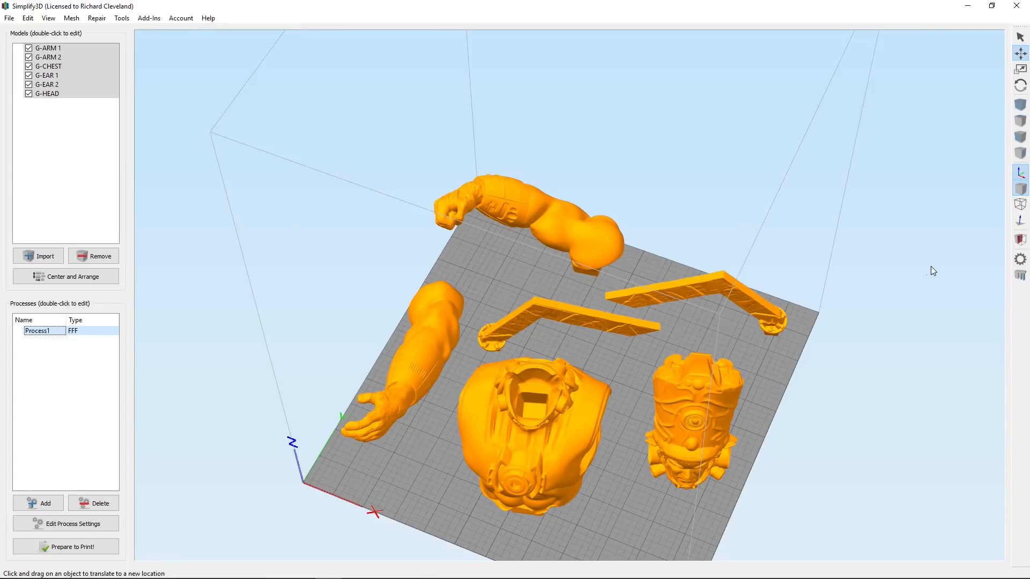
# Generate automatic normal supports for all models with a 4 mm pillar resolution and 65° overhang angle, and check them from below
pyautogui.click(1020, 275)
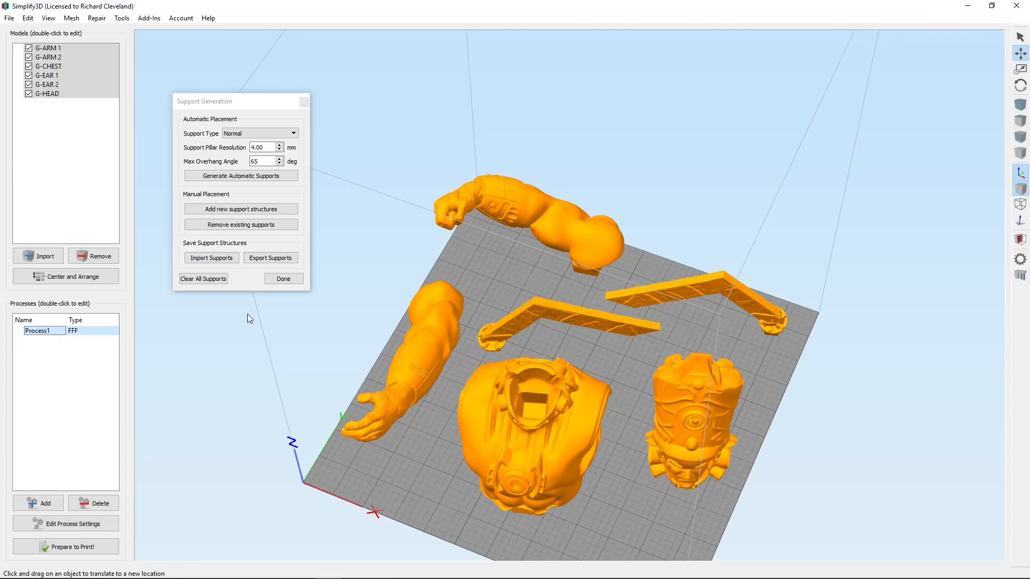
pyautogui.click(253, 178)
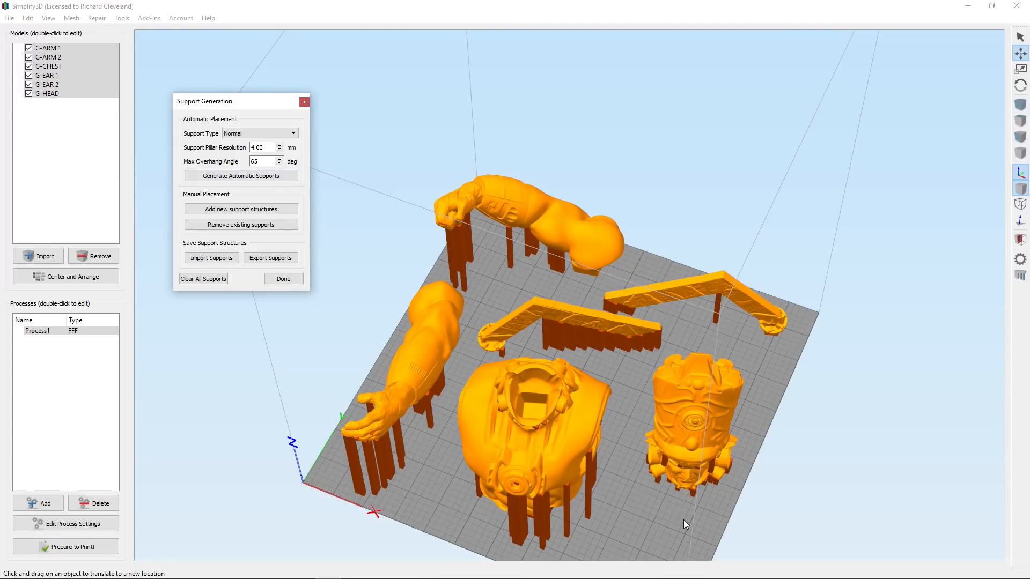
pyautogui.moveTo(685, 547); pyautogui.dragTo(726, 459)
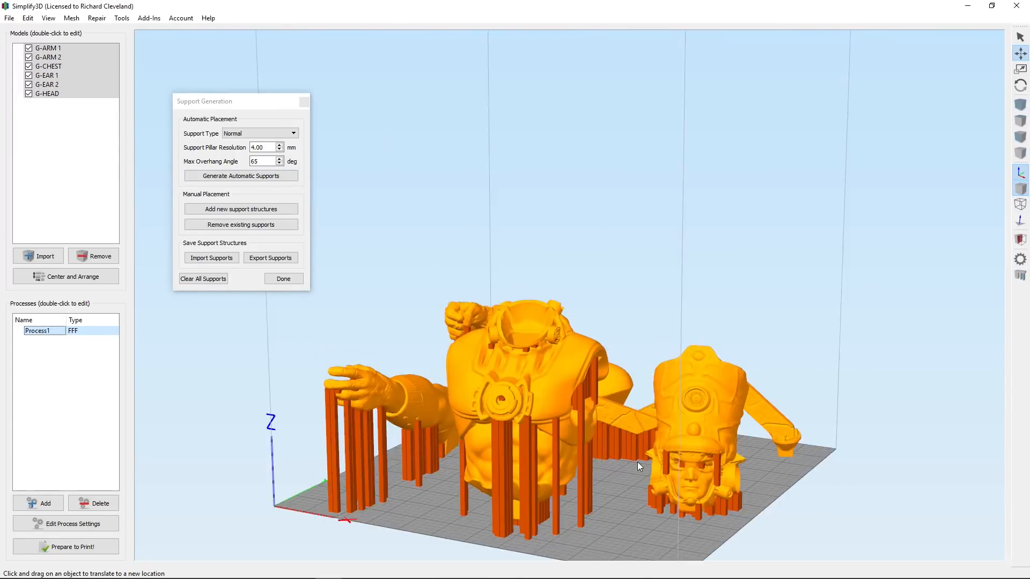
pyautogui.moveTo(725, 459); pyautogui.dragTo(407, 301)
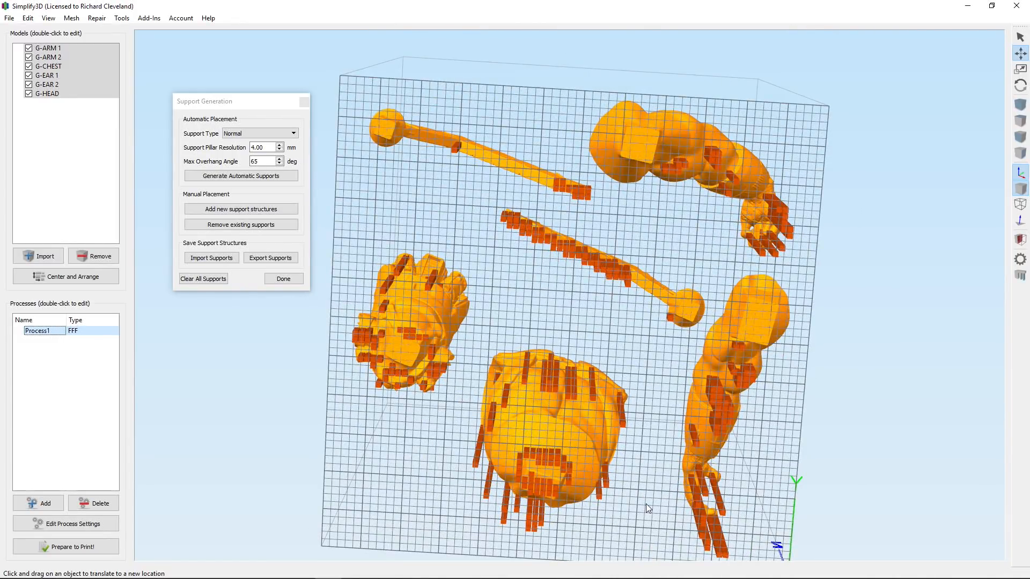
pyautogui.moveTo(646, 504); pyautogui.dragTo(659, 487)
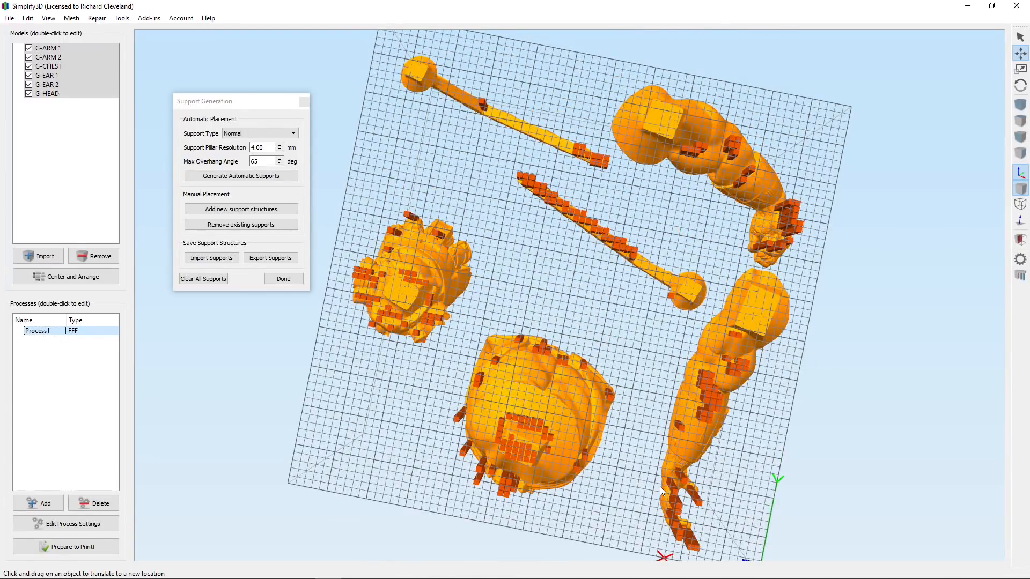
pyautogui.moveTo(660, 487); pyautogui.dragTo(659, 485)
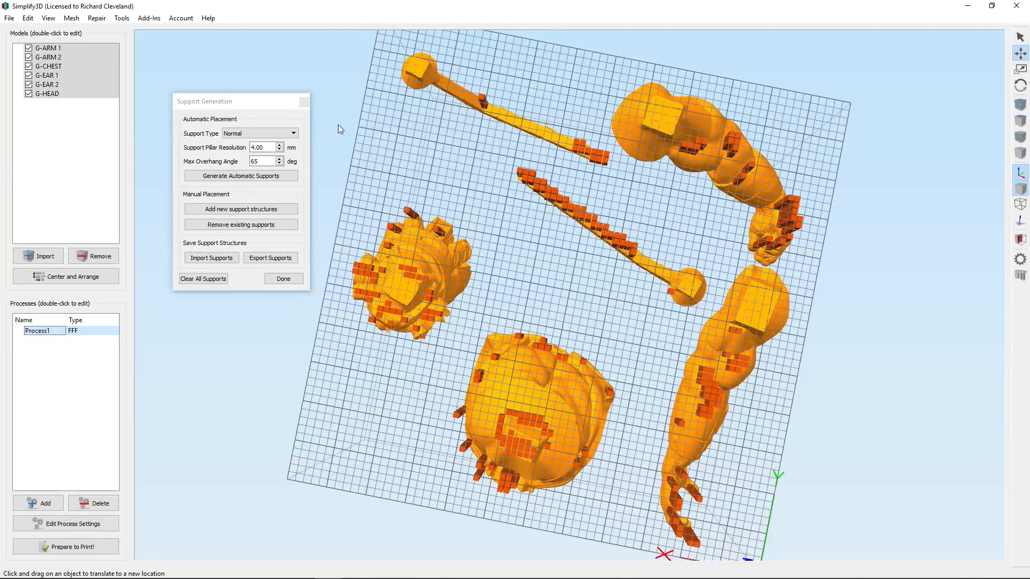
# Manually add support pillars under G-EAR 1 along its unsupported arm section and around the peg at the round end
pyautogui.scroll(5, 641, 218)
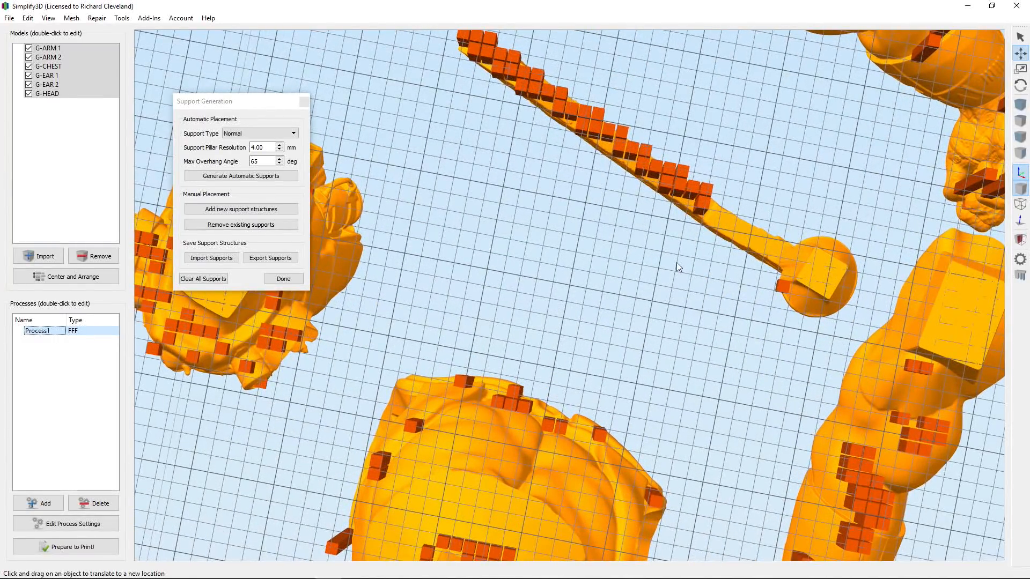
pyautogui.moveTo(677, 262); pyautogui.dragTo(639, 248)
pyautogui.moveTo(665, 221); pyautogui.dragTo(620, 267, button='right')
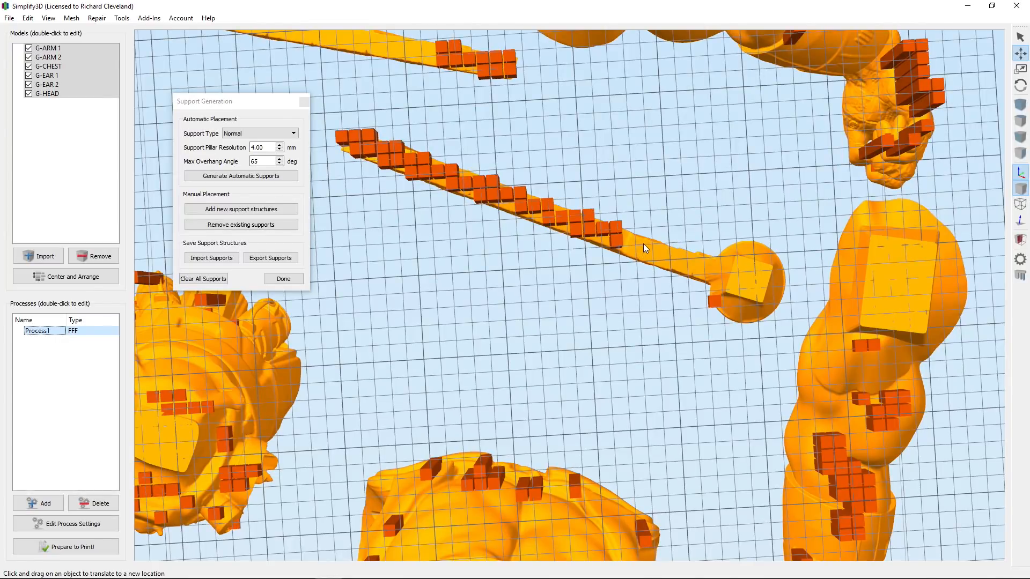
pyautogui.moveTo(643, 243); pyautogui.dragTo(626, 358, button='right')
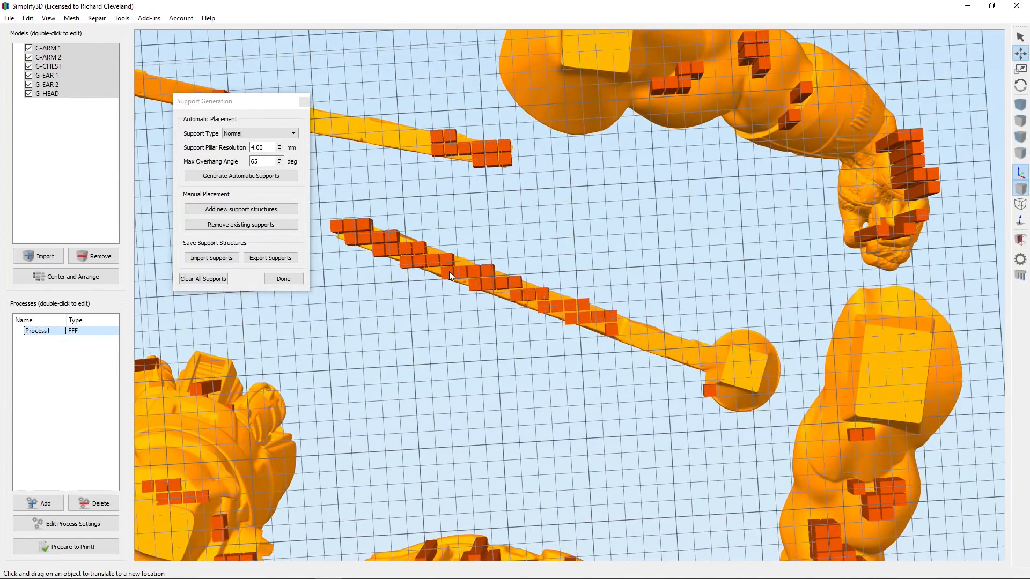
pyautogui.click(238, 210)
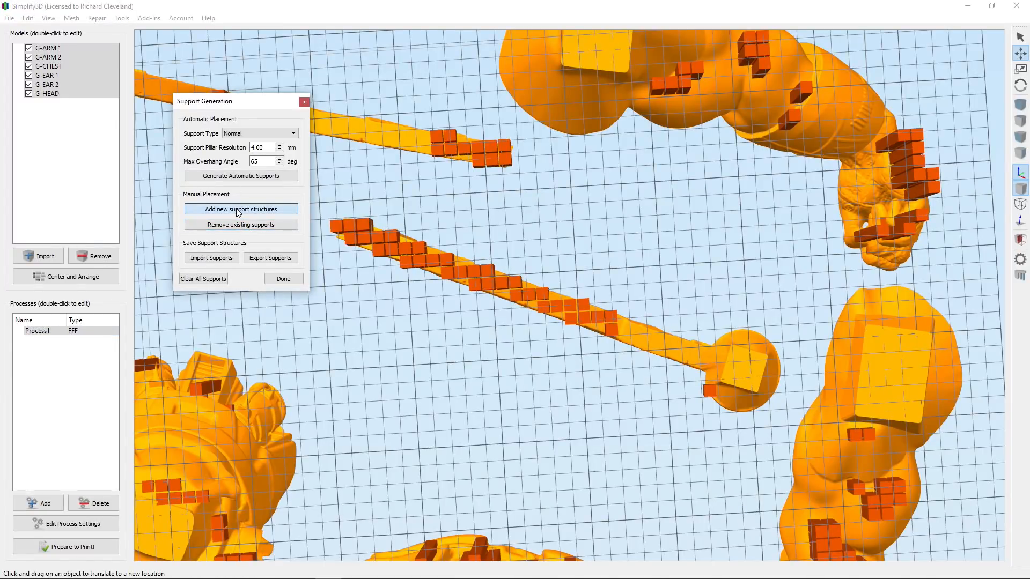
pyautogui.click(624, 329)
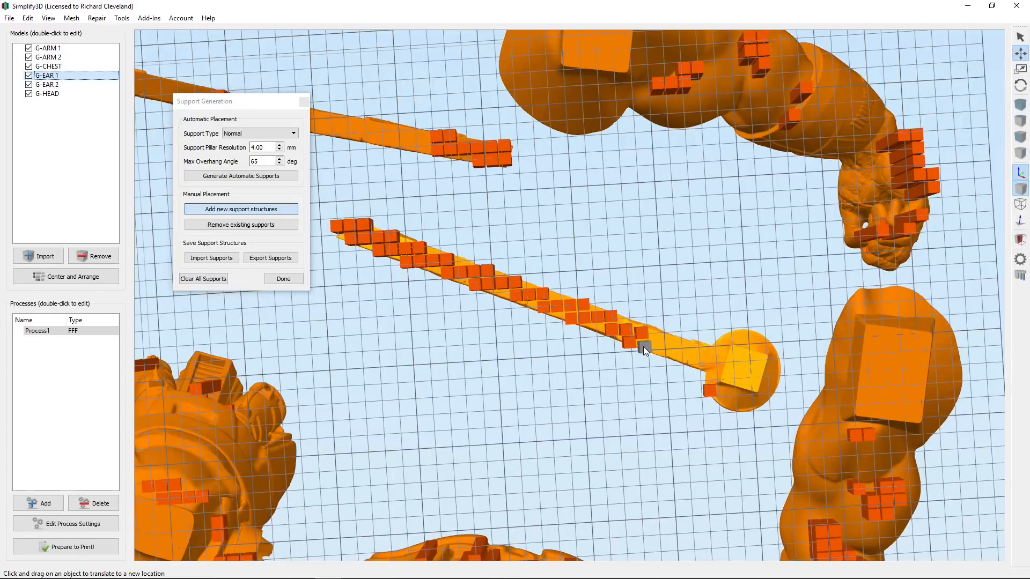
pyautogui.click(643, 346)
pyautogui.click(674, 355)
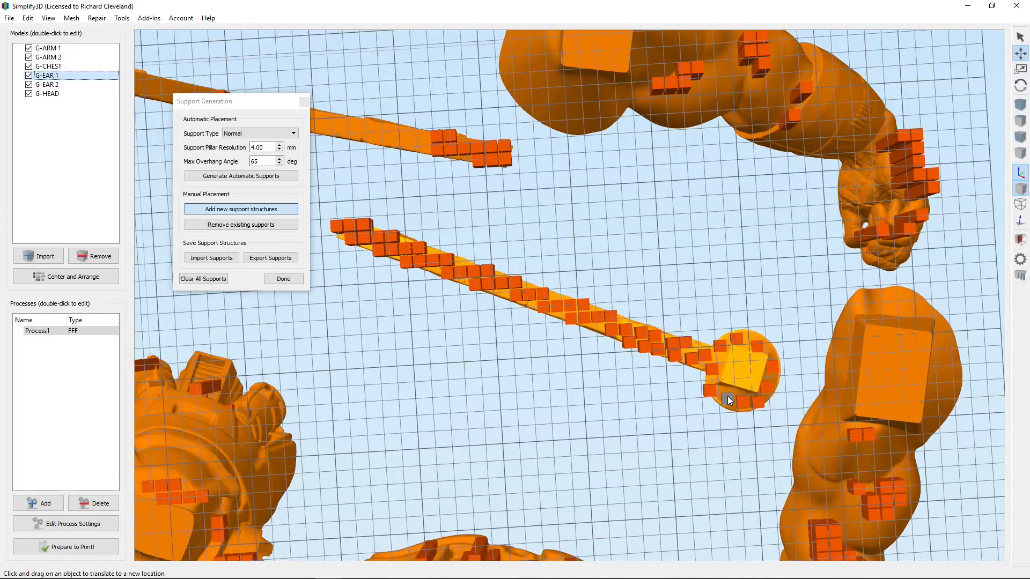
pyautogui.click(727, 396)
# Manually add support pillars under G-EAR 2 beside the existing ones near its tip, and finish support generation
pyautogui.click(419, 140)
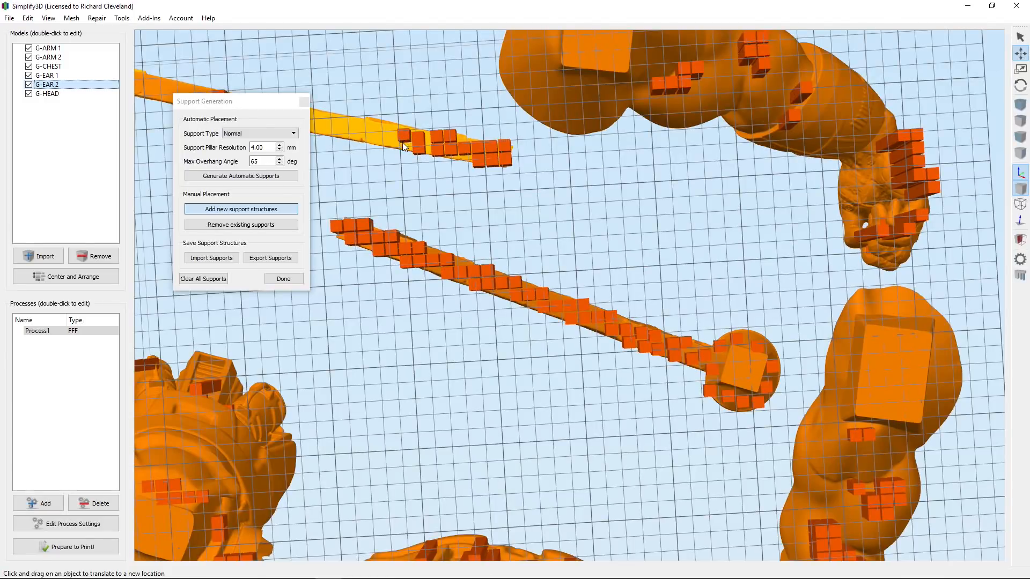
pyautogui.click(405, 145)
pyautogui.moveTo(638, 229); pyautogui.dragTo(705, 427)
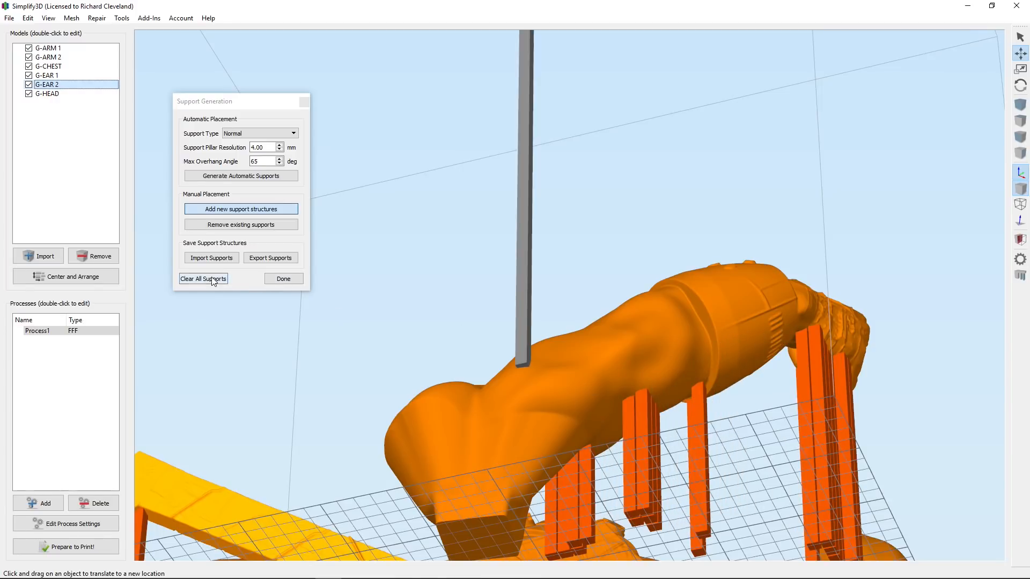
pyautogui.click(294, 280)
# Shift the chest and its supports slightly toward the back of the bed
pyautogui.moveTo(338, 286); pyautogui.dragTo(440, 413)
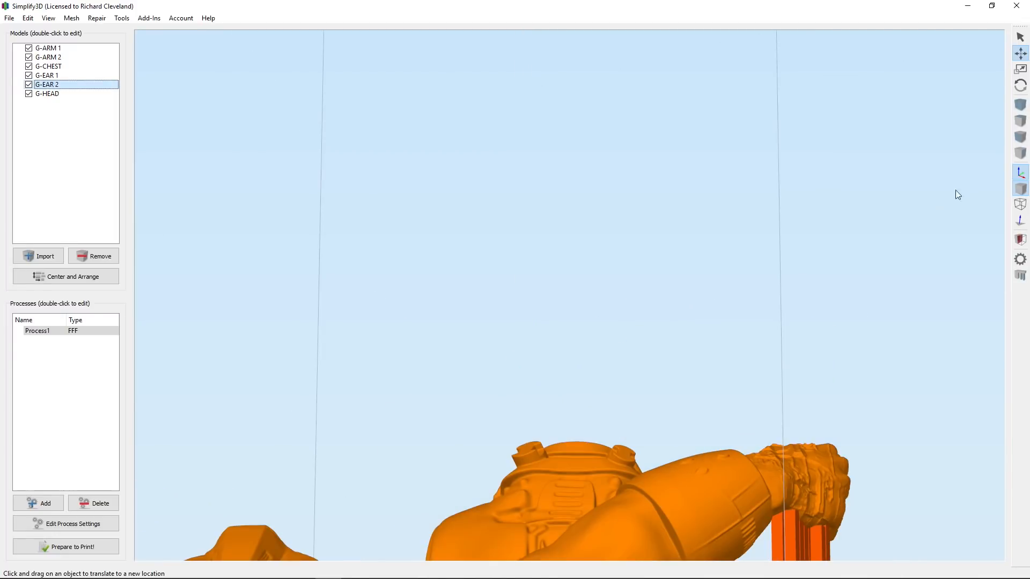
pyautogui.click(1022, 107)
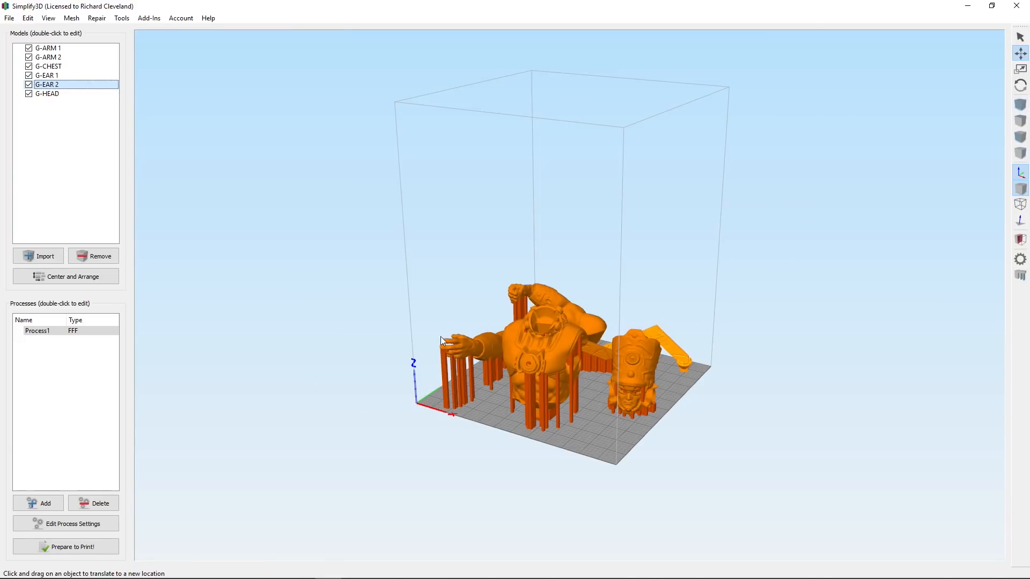
pyautogui.scroll(5, 579, 355)
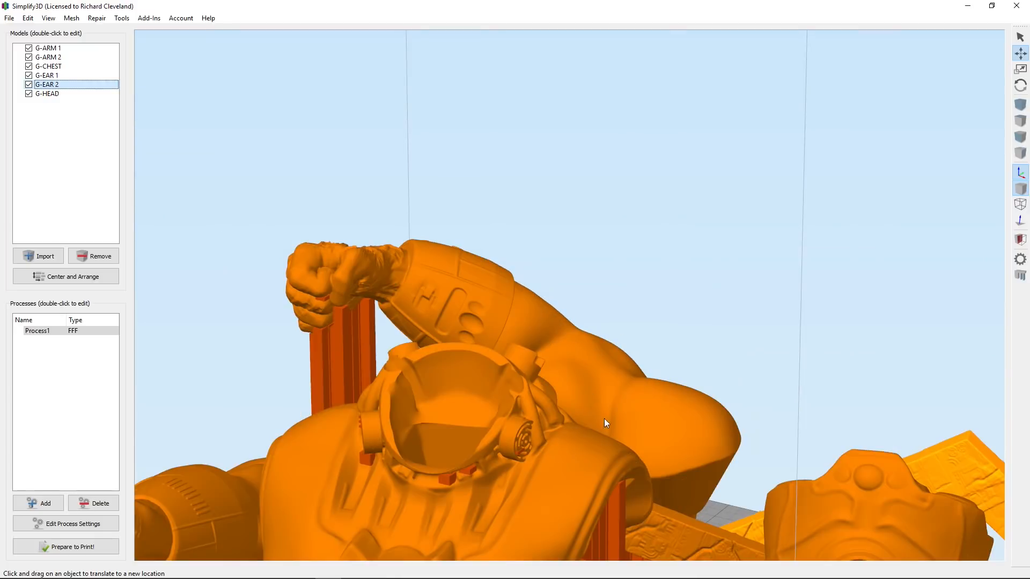
pyautogui.moveTo(622, 403); pyautogui.dragTo(596, 216, button='right')
pyautogui.moveTo(521, 255); pyautogui.dragTo(542, 221)
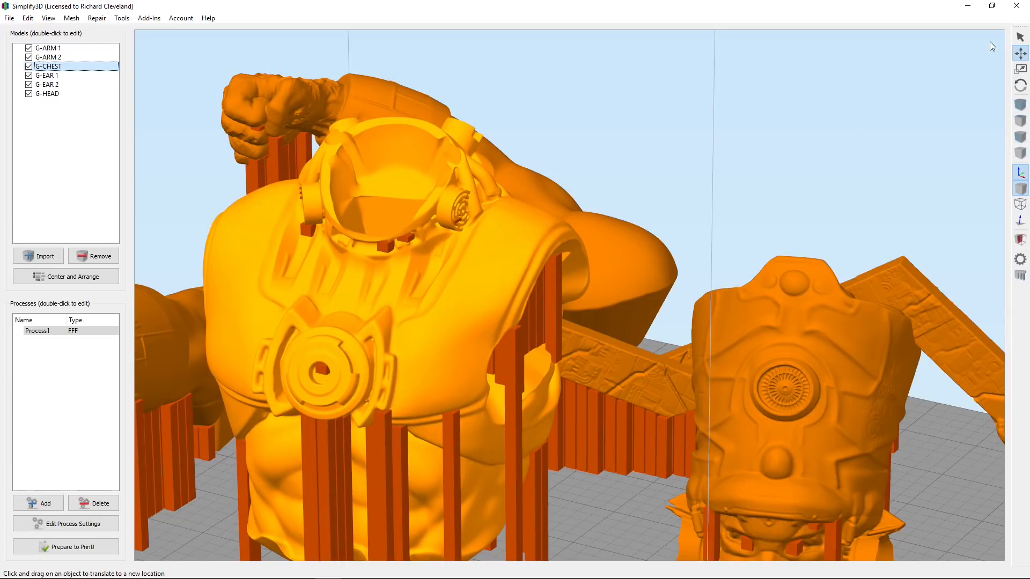
# Switch to normal selection mode, examine the supports beneath the head and ears, and restore the default view
pyautogui.click(1019, 37)
pyautogui.moveTo(786, 239); pyautogui.dragTo(448, 46)
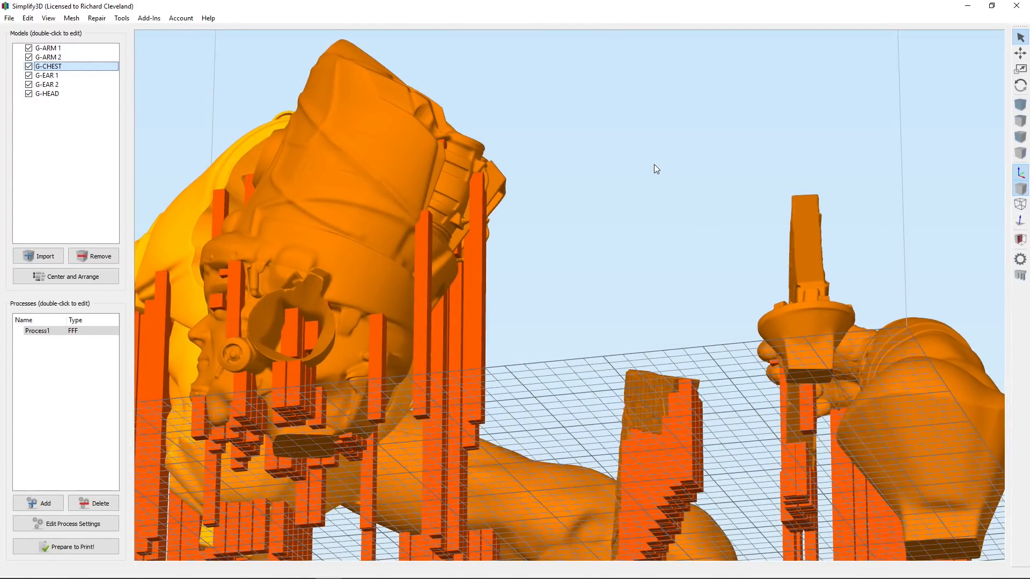
pyautogui.press('Home')
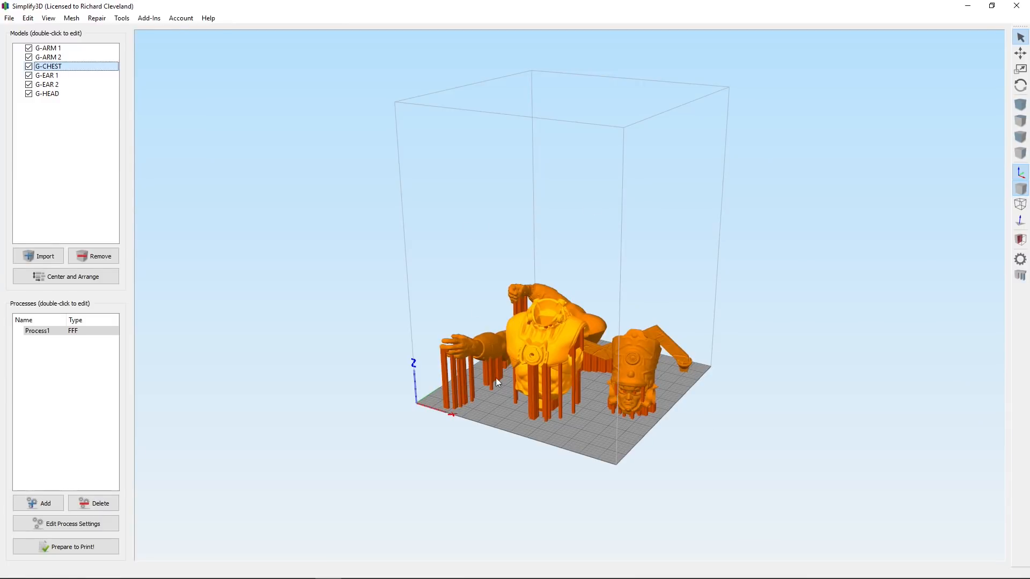
# Prepare the models for printing and set the toolpath preview to display by layer
pyautogui.click(83, 548)
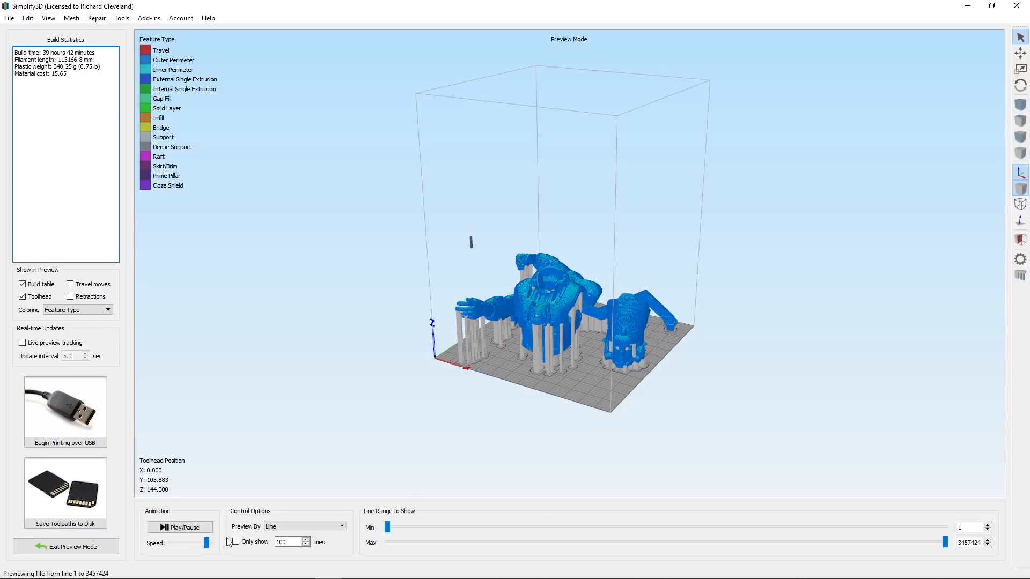
pyautogui.click(341, 527)
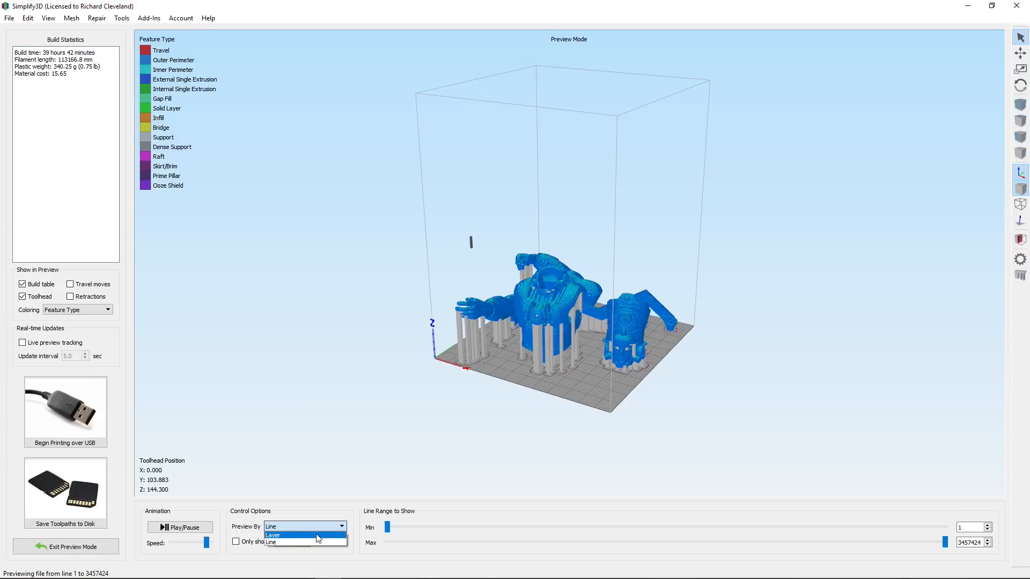
pyautogui.click(316, 535)
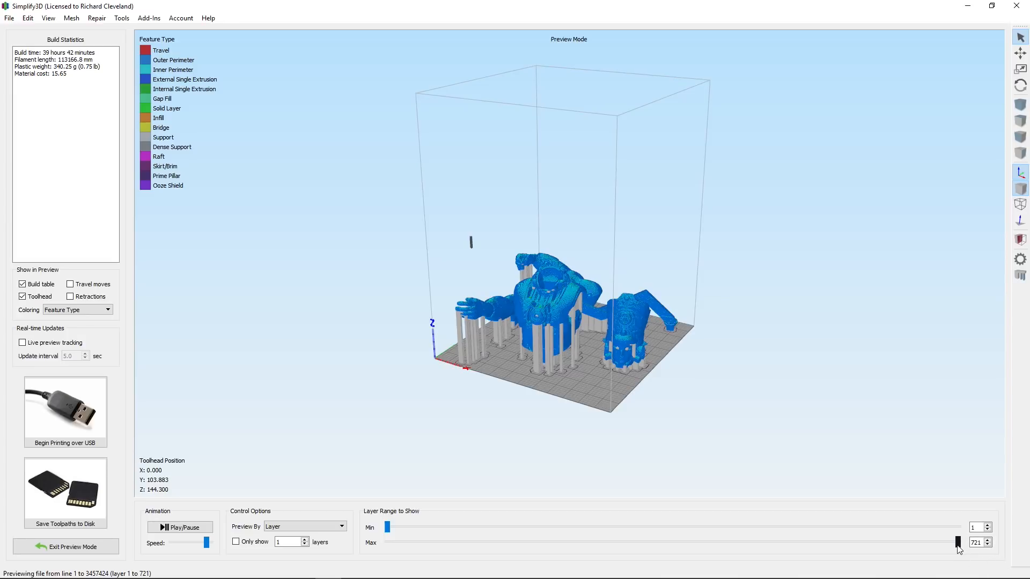
# Limit the preview to layer 1, then play the print animation and pause it at layer 198
pyautogui.moveTo(957, 542); pyautogui.dragTo(826, 543)
pyautogui.moveTo(716, 546); pyautogui.dragTo(370, 546)
pyautogui.scroll(8, 597, 437)
pyautogui.moveTo(587, 479); pyautogui.dragTo(619, 411)
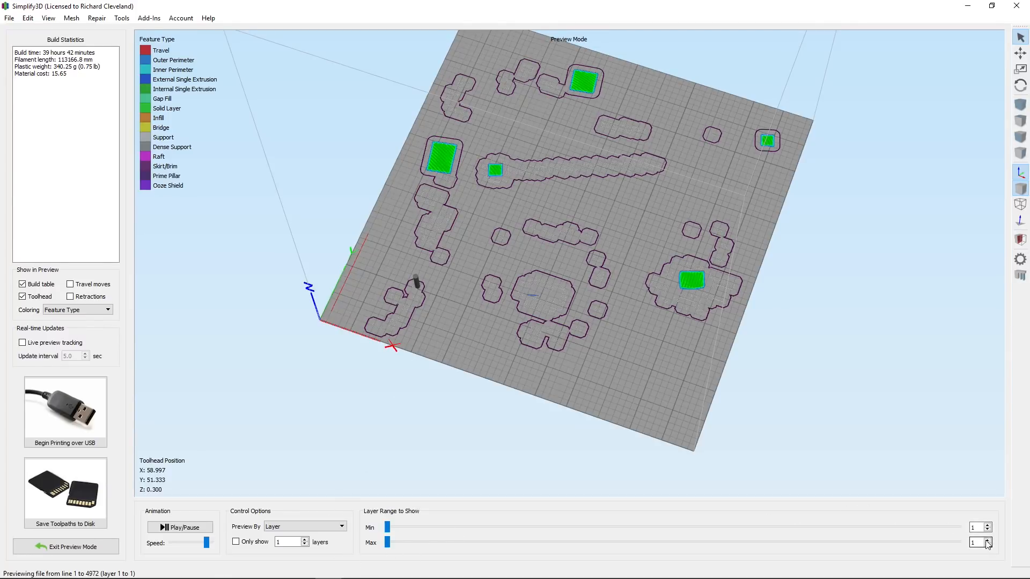
pyautogui.click(180, 527)
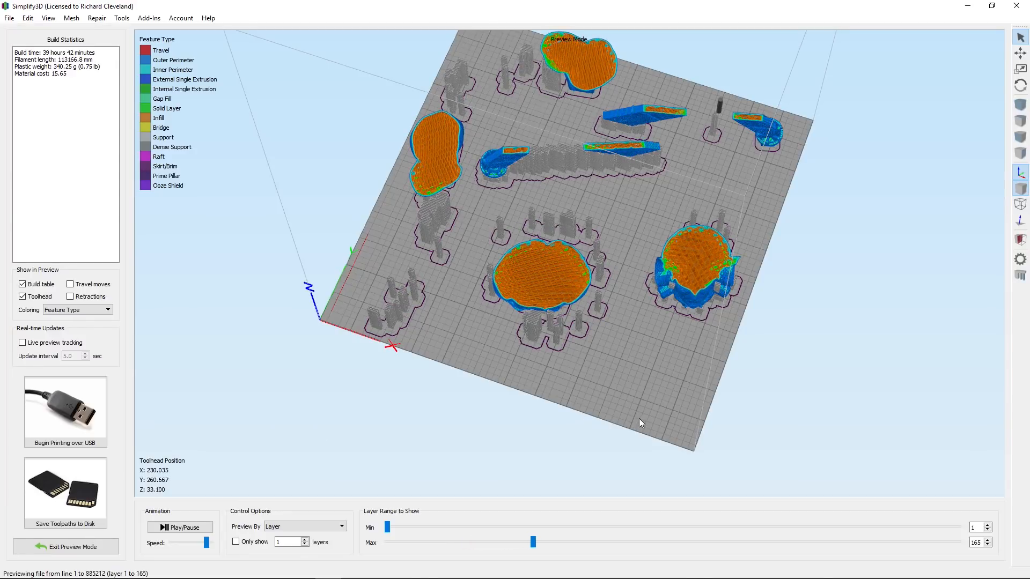
pyautogui.click(180, 528)
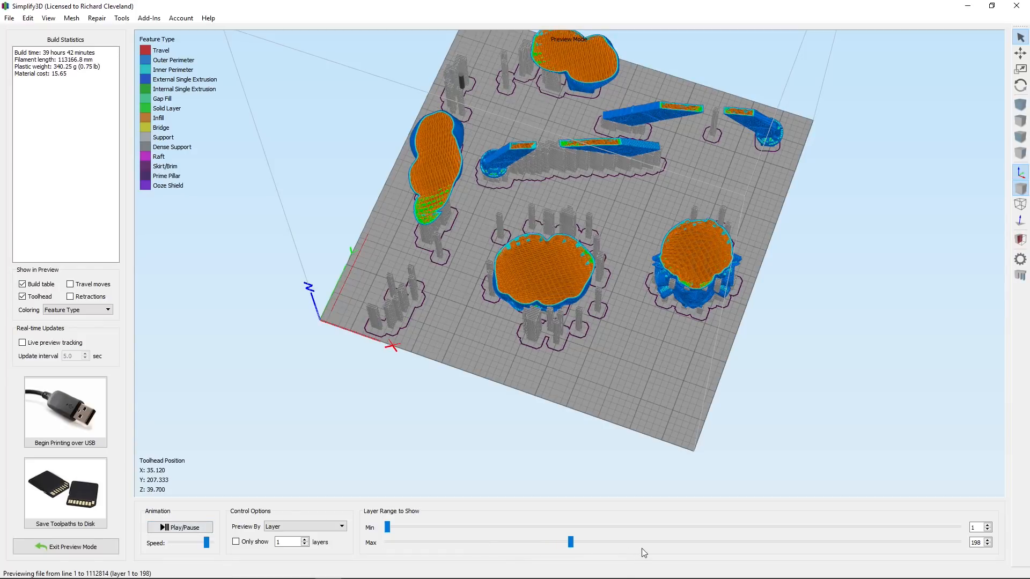
# Raise the maximum previewed layer to 332 while examining the chest's infill and perimeters up close
pyautogui.click(570, 543)
pyautogui.moveTo(570, 543)
pyautogui.mouseDown()
pyautogui.moveTo(594, 542)
pyautogui.moveTo(571, 543)
pyautogui.moveTo(581, 542)
pyautogui.mouseUp()
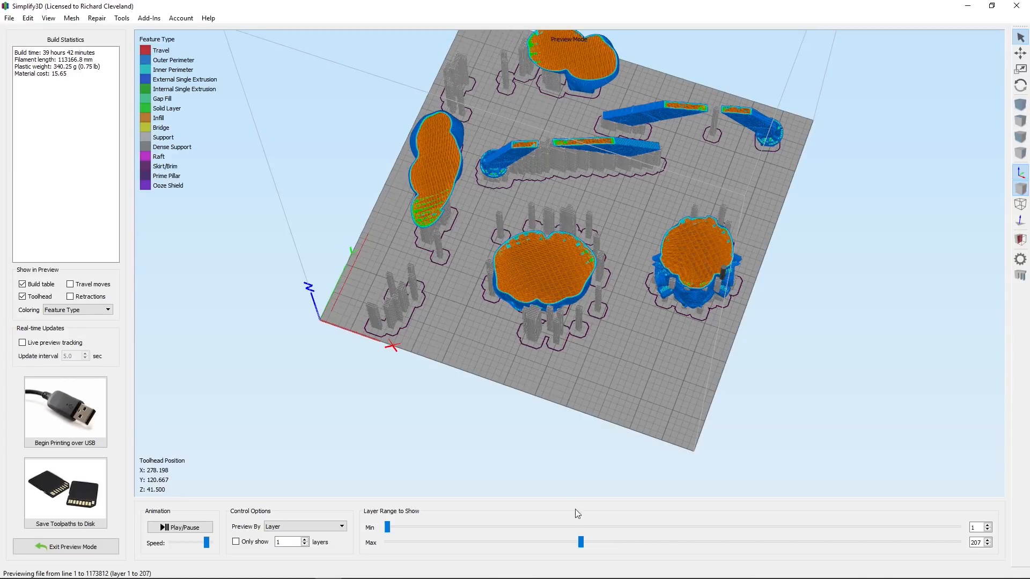
pyautogui.scroll(10, 561, 404)
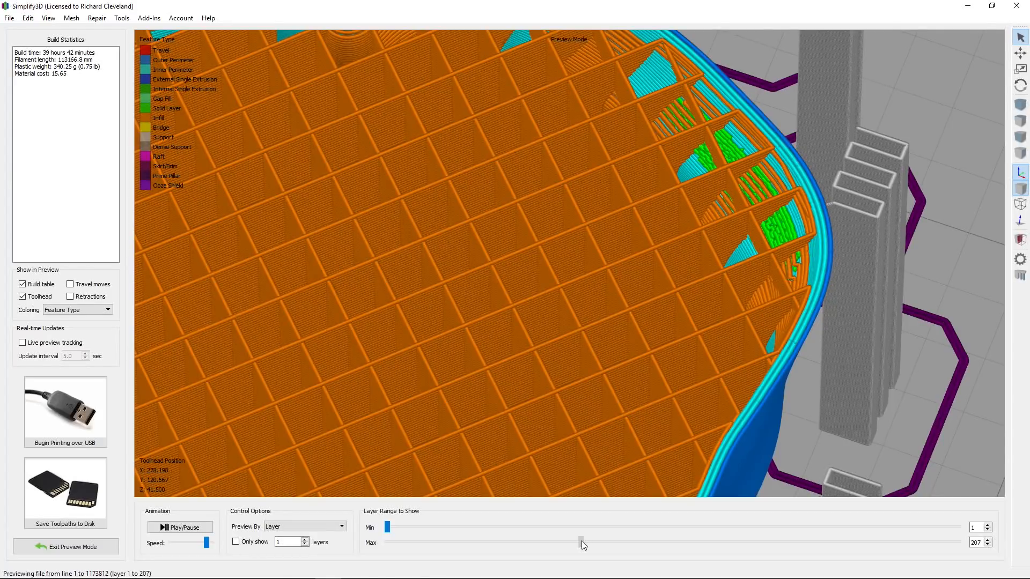
pyautogui.moveTo(580, 541); pyautogui.dragTo(621, 542)
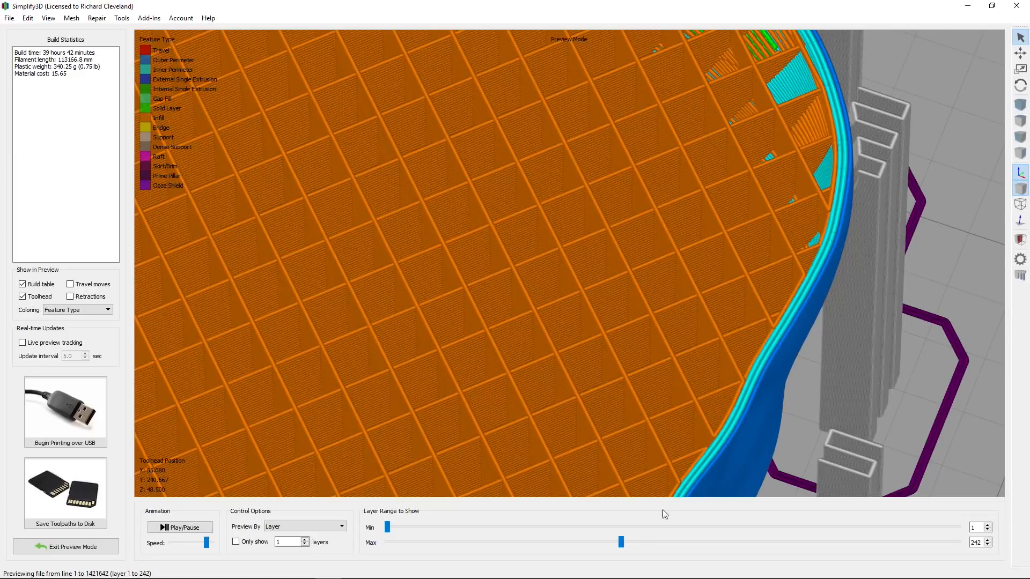
pyautogui.moveTo(621, 544); pyautogui.dragTo(621, 545)
pyautogui.moveTo(622, 545); pyautogui.dragTo(710, 542)
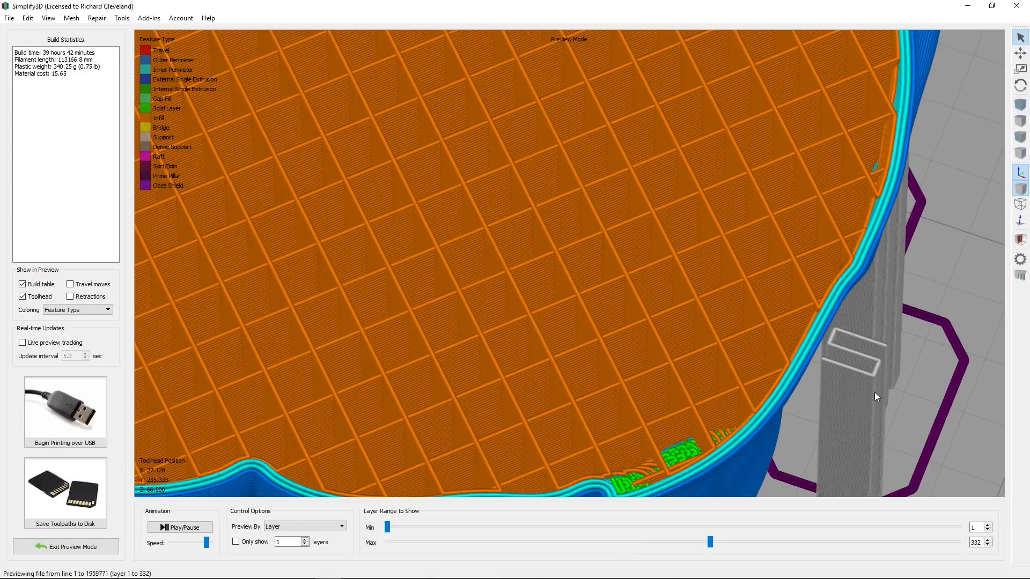
# Examine the sliced models and their supports from below, checking each part's contact with the bed
pyautogui.scroll(-3, 857, 411)
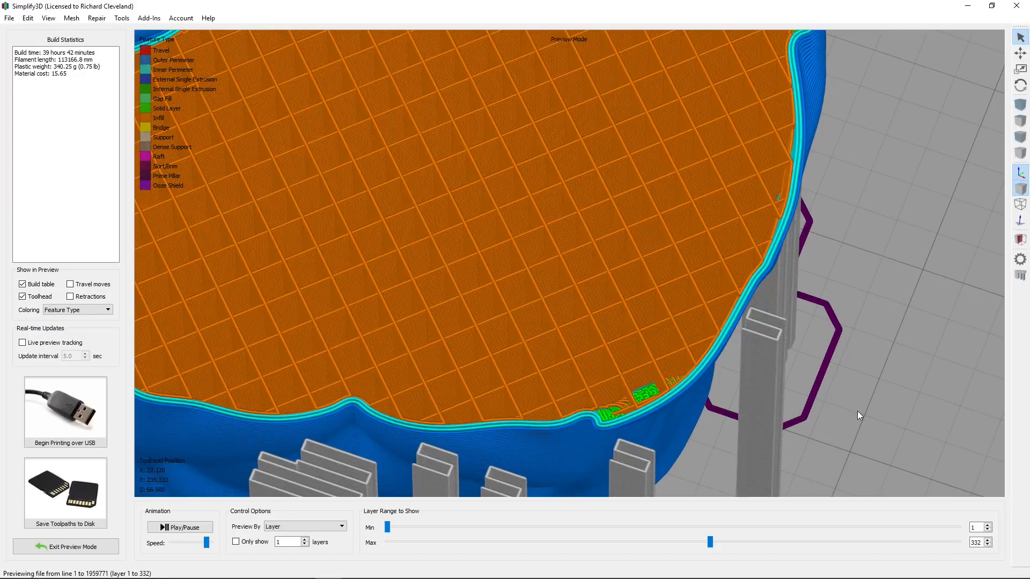
pyautogui.scroll(-5, 857, 411)
pyautogui.moveTo(756, 387); pyautogui.dragTo(720, 394)
pyautogui.moveTo(563, 401); pyautogui.dragTo(944, 146)
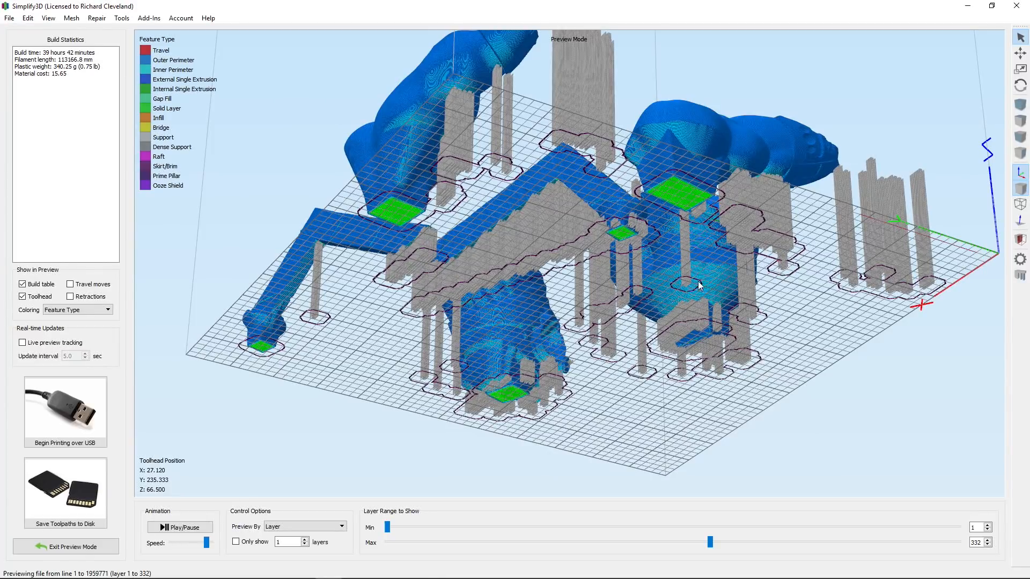
pyautogui.moveTo(793, 381); pyautogui.dragTo(670, 298)
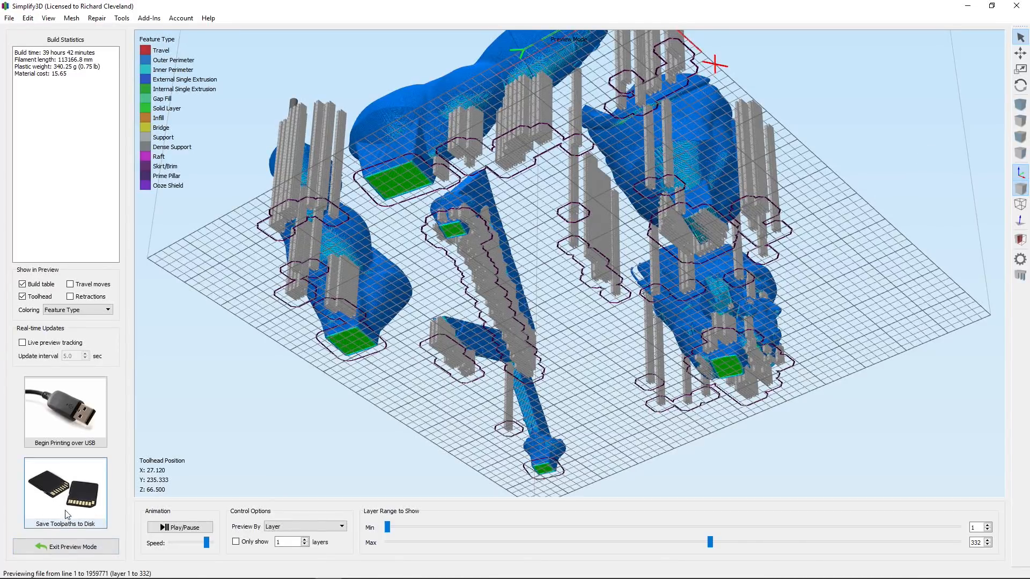
# Exit the toolpath preview and clear all support structures from the chest
pyautogui.click(62, 548)
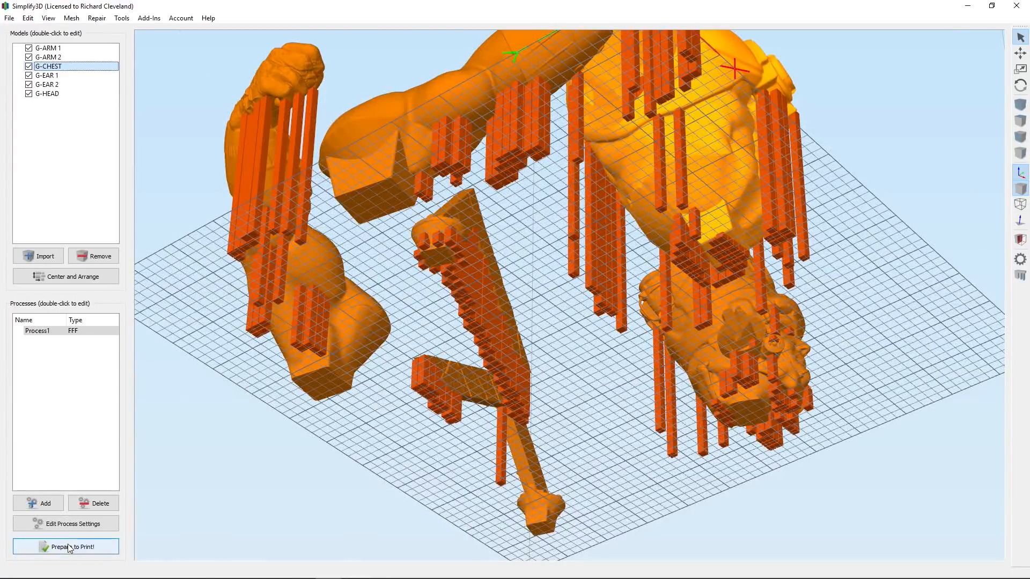
pyautogui.moveTo(599, 374); pyautogui.dragTo(713, 407)
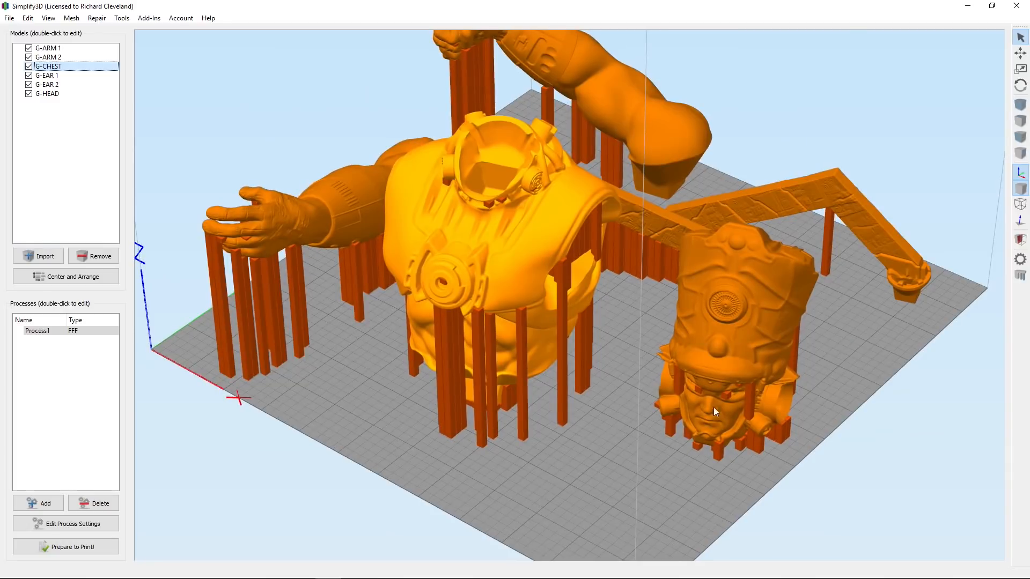
pyautogui.click(1020, 275)
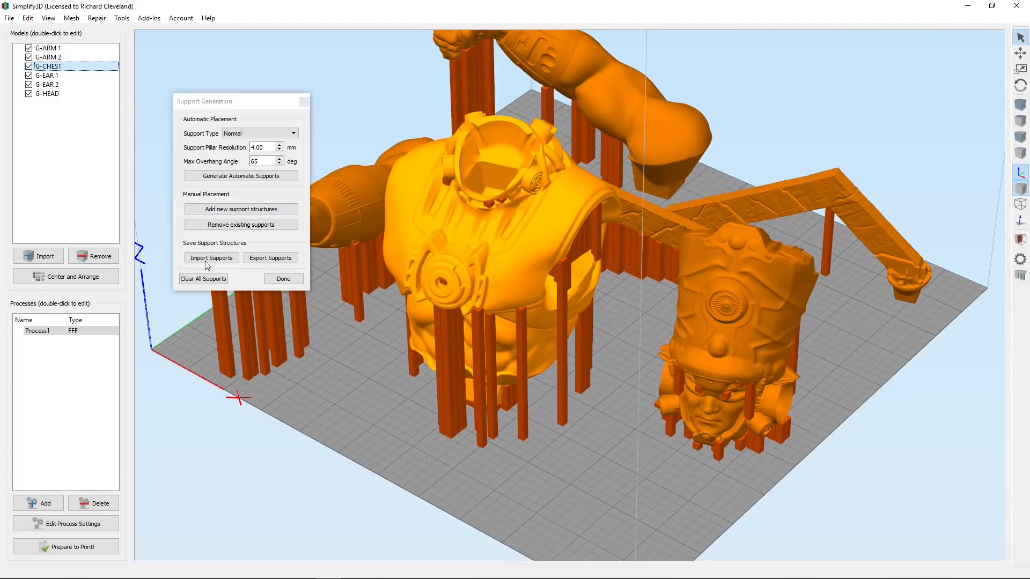
pyautogui.click(233, 225)
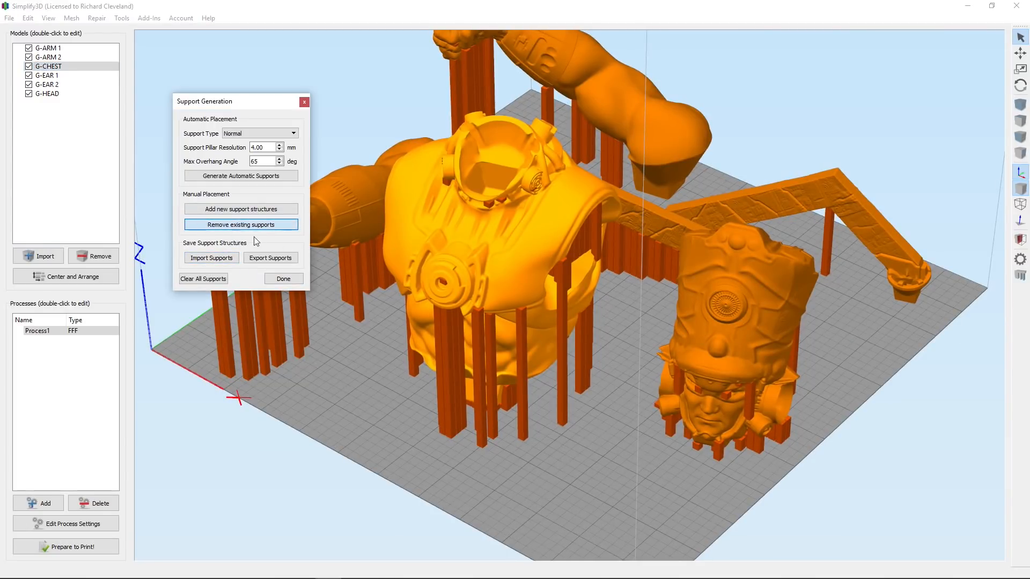
pyautogui.click(210, 279)
pyautogui.click(283, 278)
# Place the chest on the bed using the flat end face of its waist peg
pyautogui.moveTo(488, 418); pyautogui.dragTo(375, 357)
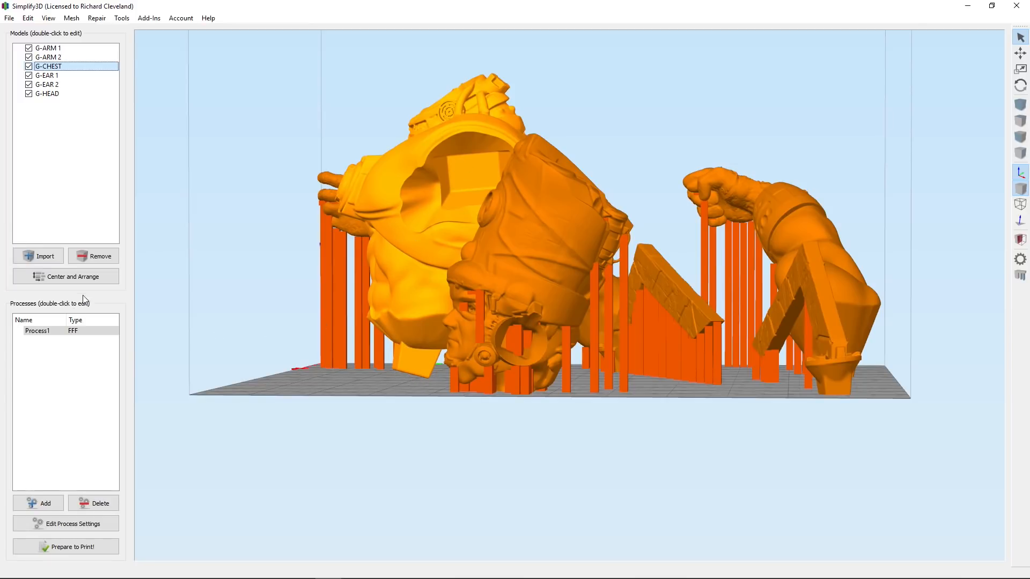
pyautogui.click(28, 18)
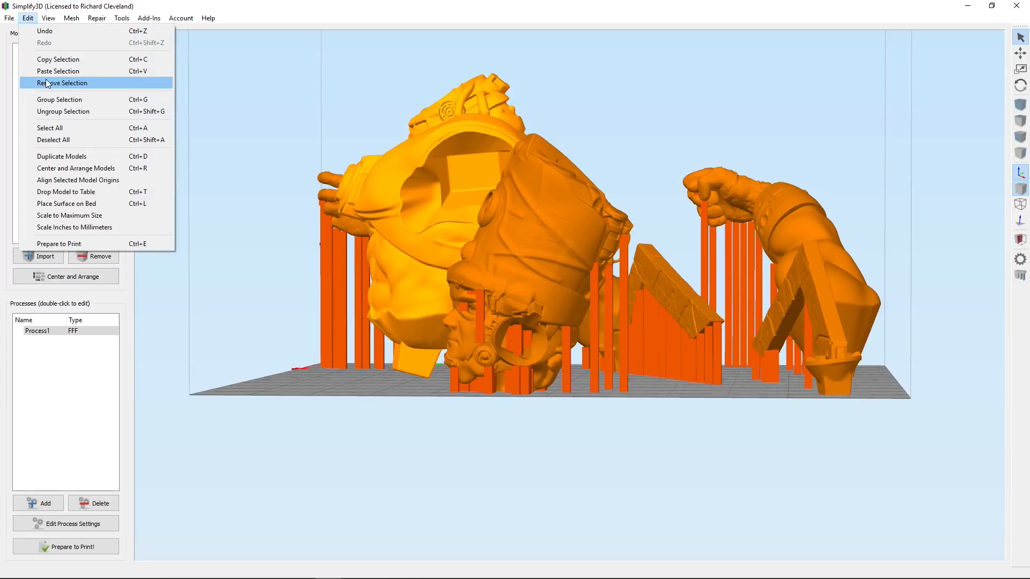
pyautogui.click(74, 204)
pyautogui.moveTo(403, 377); pyautogui.dragTo(429, 298)
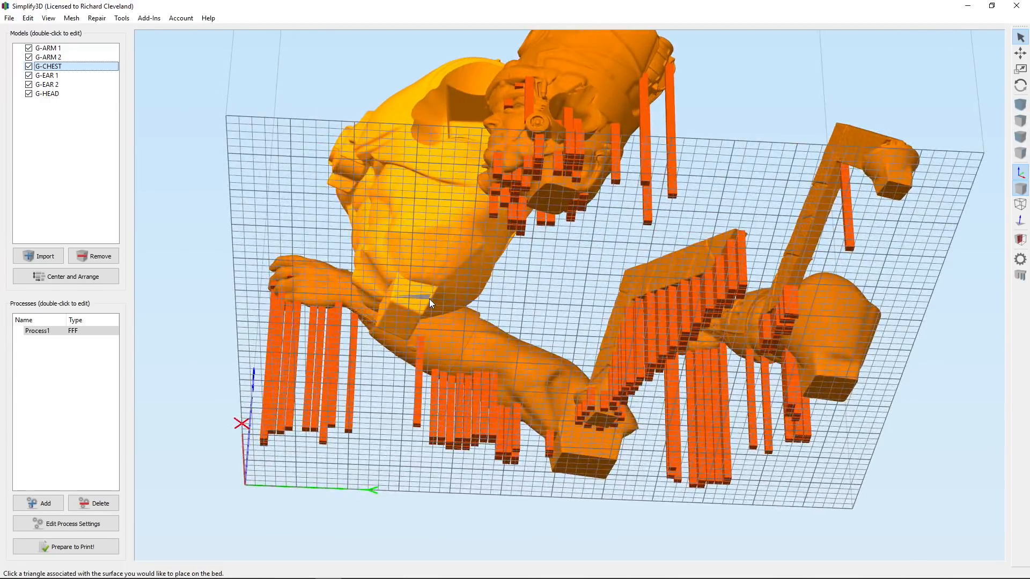
pyautogui.click(397, 326)
# Generate automatic Normal supports for the chest with 4.00 mm pillar resolution and a 65-degree maximum overhang angle
pyautogui.moveTo(466, 370); pyautogui.dragTo(790, 488)
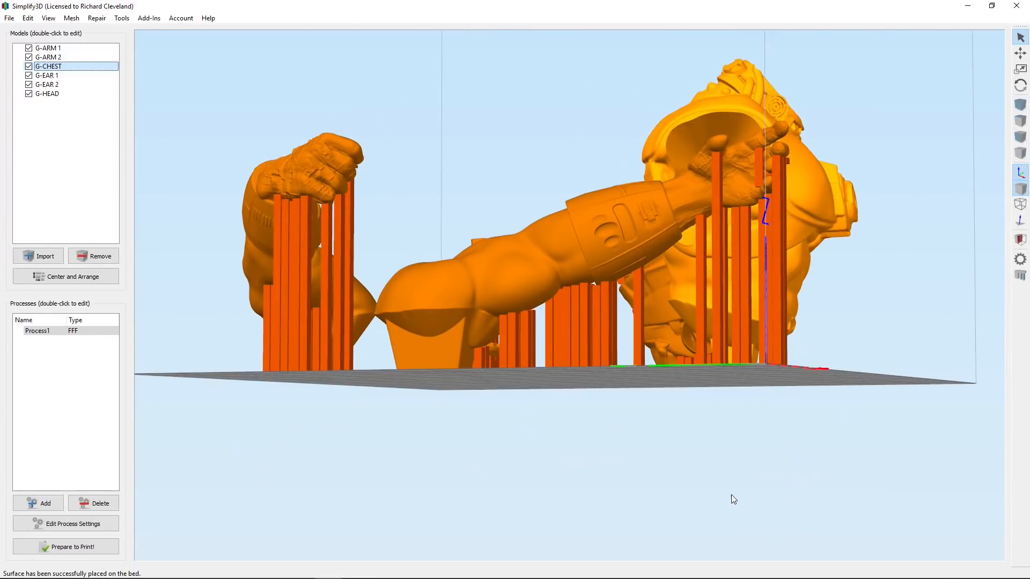
pyautogui.moveTo(731, 495); pyautogui.dragTo(489, 197)
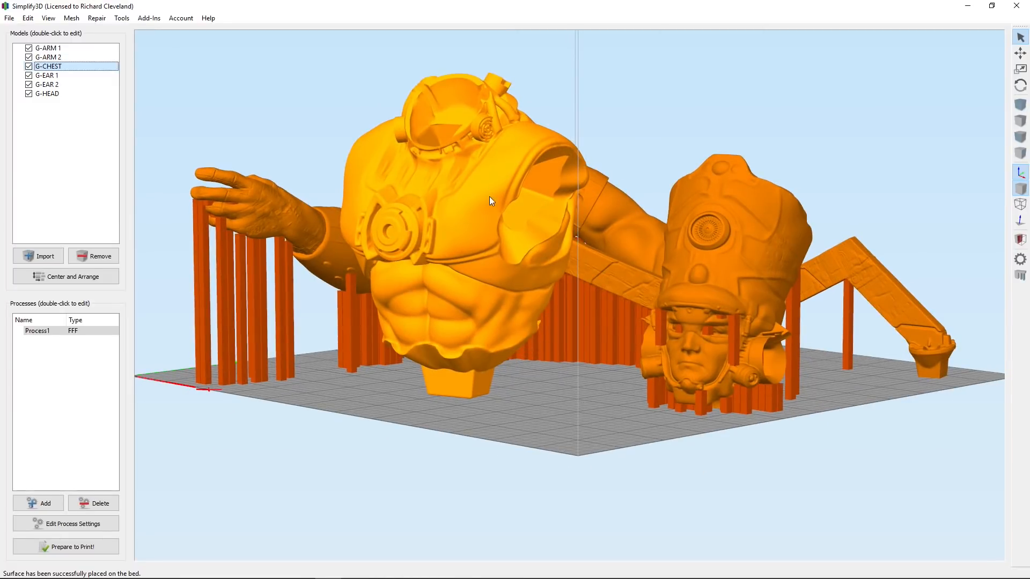
pyautogui.click(1020, 275)
pyautogui.click(225, 176)
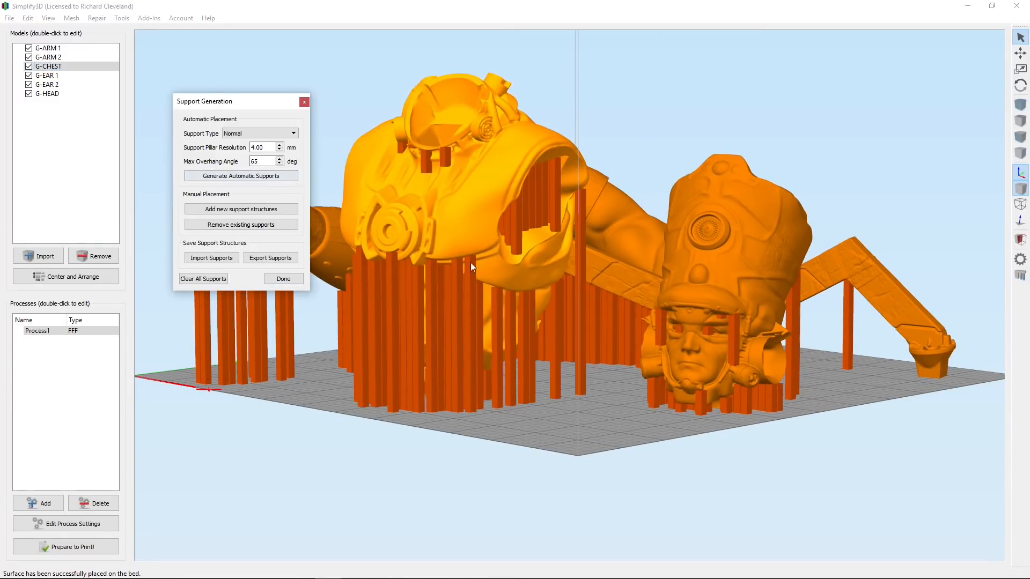
pyautogui.moveTo(488, 398); pyautogui.dragTo(437, 193)
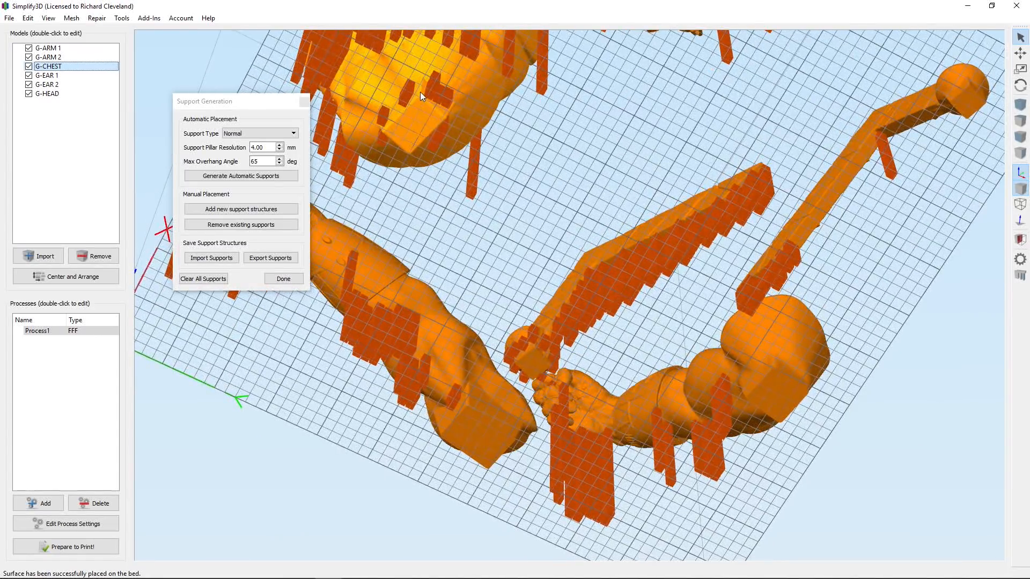
pyautogui.click(283, 279)
# Prepare the models for printing again, examine the toolpaths from above, and restore the default view
pyautogui.click(80, 547)
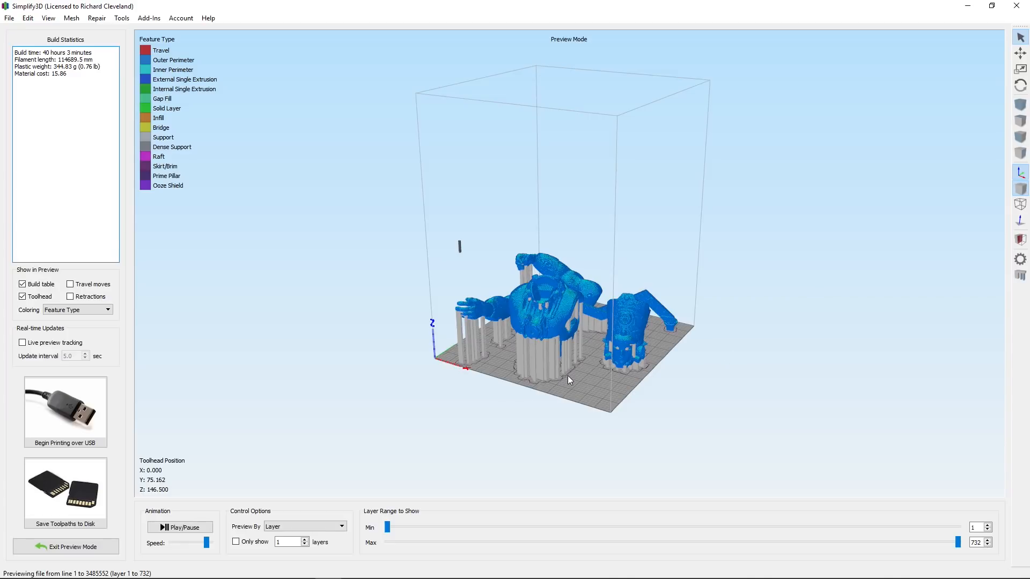
pyautogui.moveTo(567, 375); pyautogui.dragTo(561, 241)
pyautogui.moveTo(567, 375); pyautogui.dragTo(573, 248)
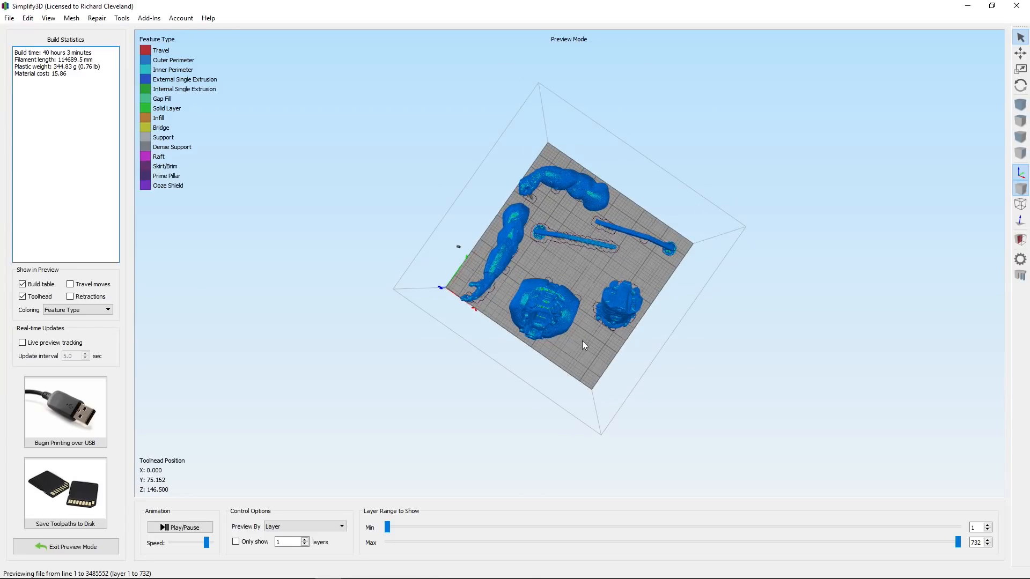
pyautogui.scroll(5, 581, 340)
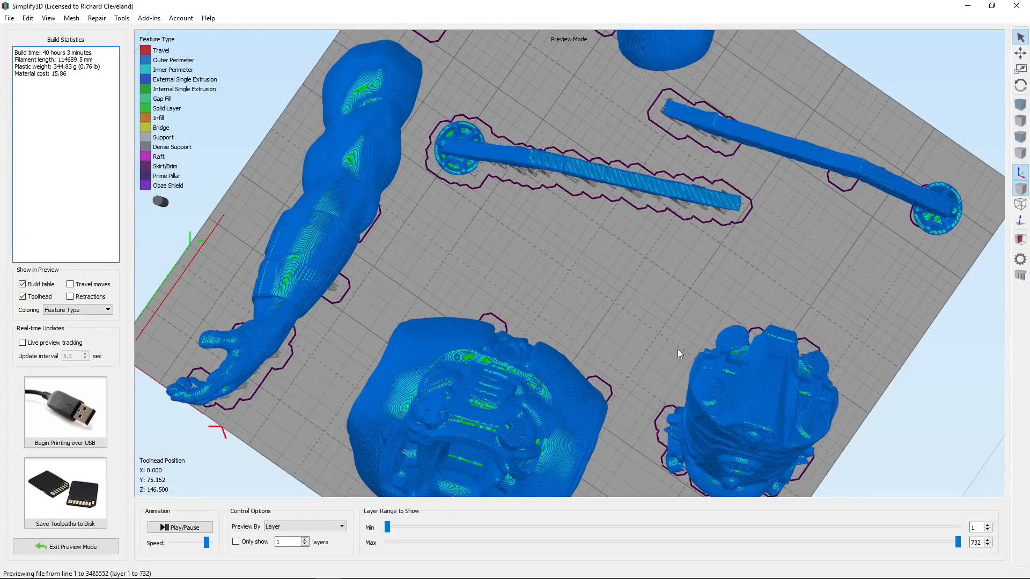
pyautogui.scroll(-5, 677, 349)
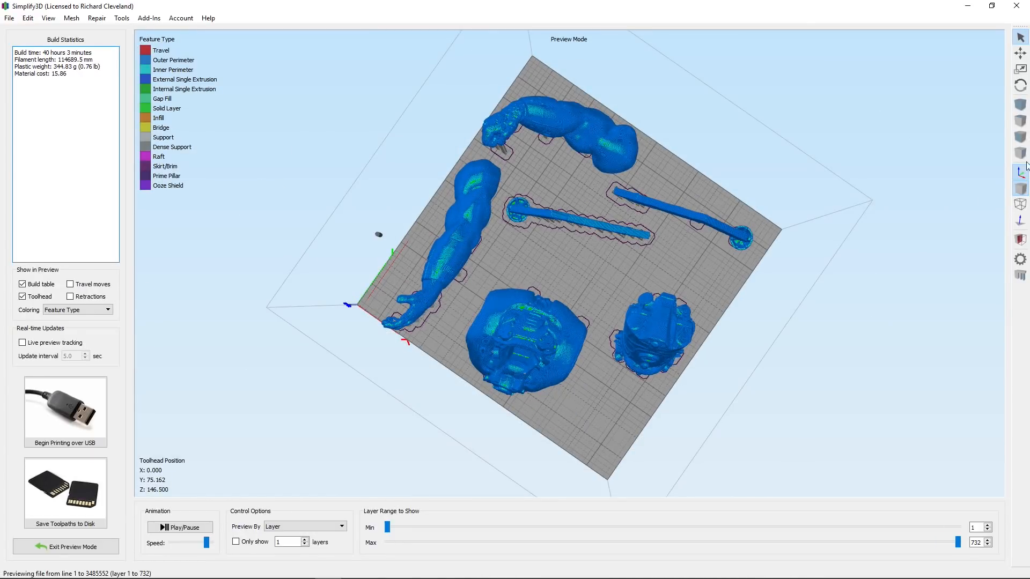
pyautogui.click(1021, 105)
pyautogui.moveTo(840, 249); pyautogui.dragTo(825, 277)
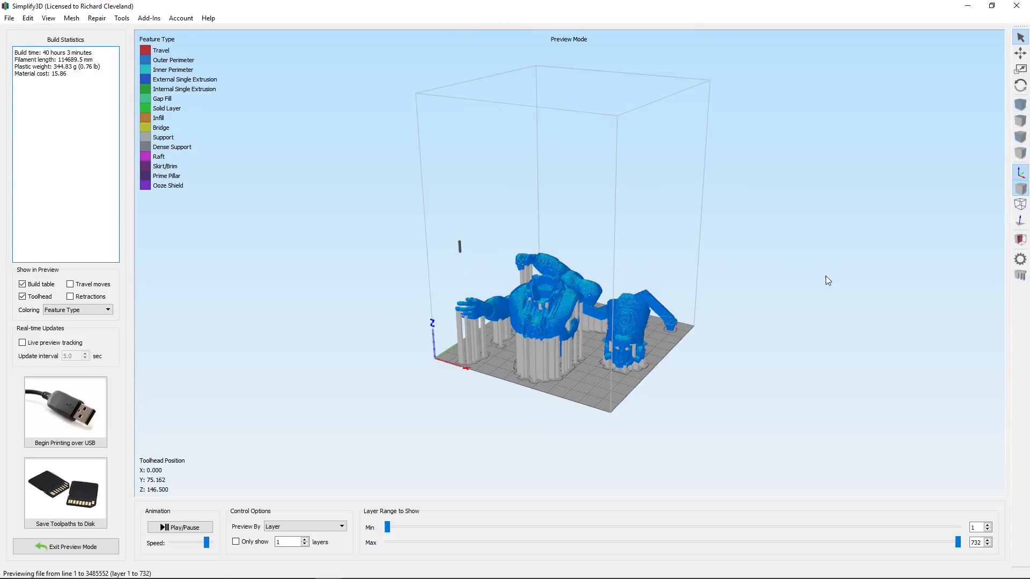